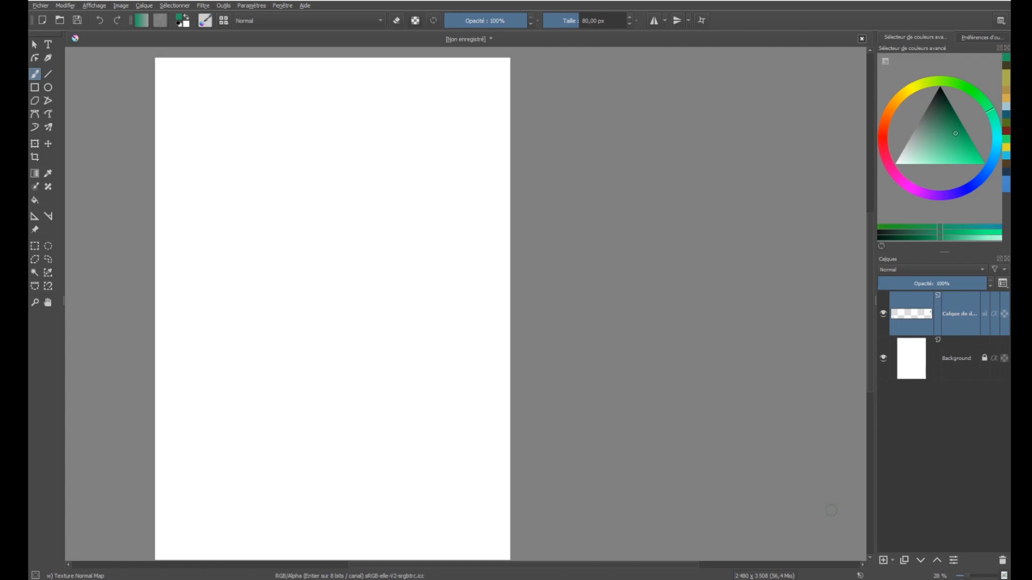
Step: Close the open untitled document without saving its changes
{"action": "mouse_move", "coordinate": [269, 322]}
{"action": "left_mouse_down"}
{"action": "mouse_move", "coordinate": [406, 332]}
{"action": "mouse_move", "coordinate": [408, 316]}
{"action": "left_mouse_up"}
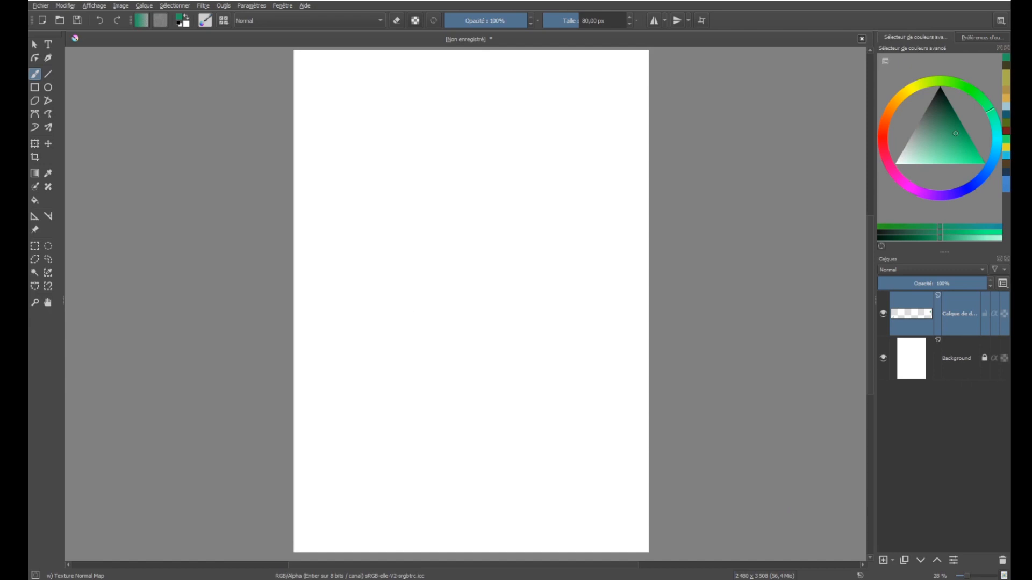
{"action": "left_click", "coordinate": [861, 39]}
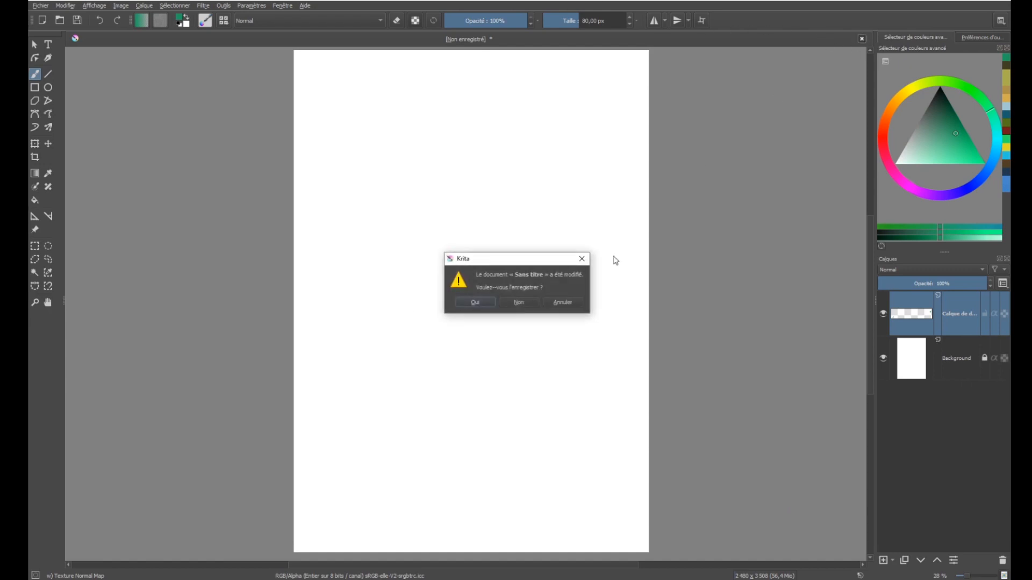
{"action": "left_click", "coordinate": [517, 300]}
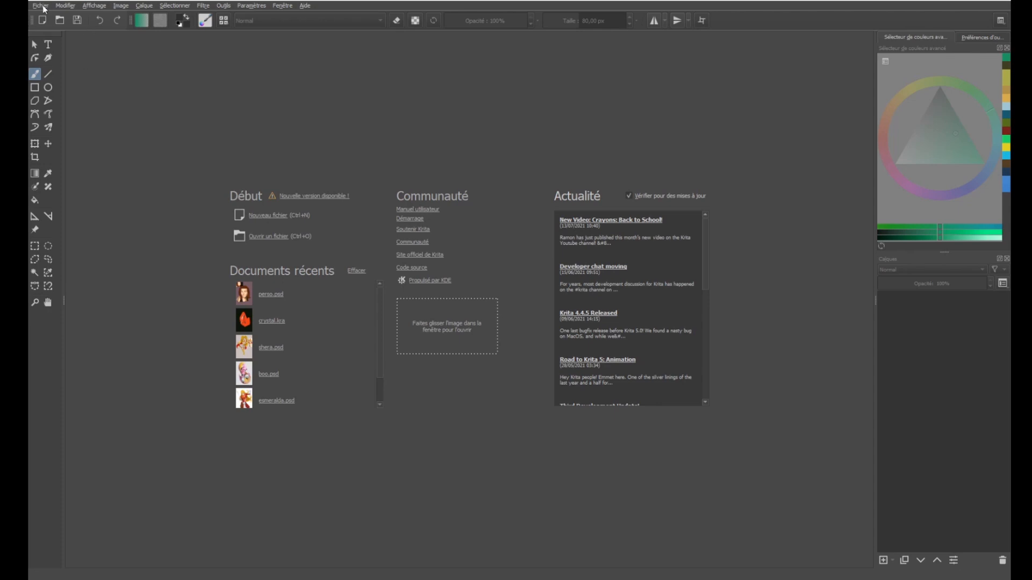
Step: Start a new document and look through the animation, comics, design, DSLR and texture templates
{"action": "left_click", "coordinate": [261, 217]}
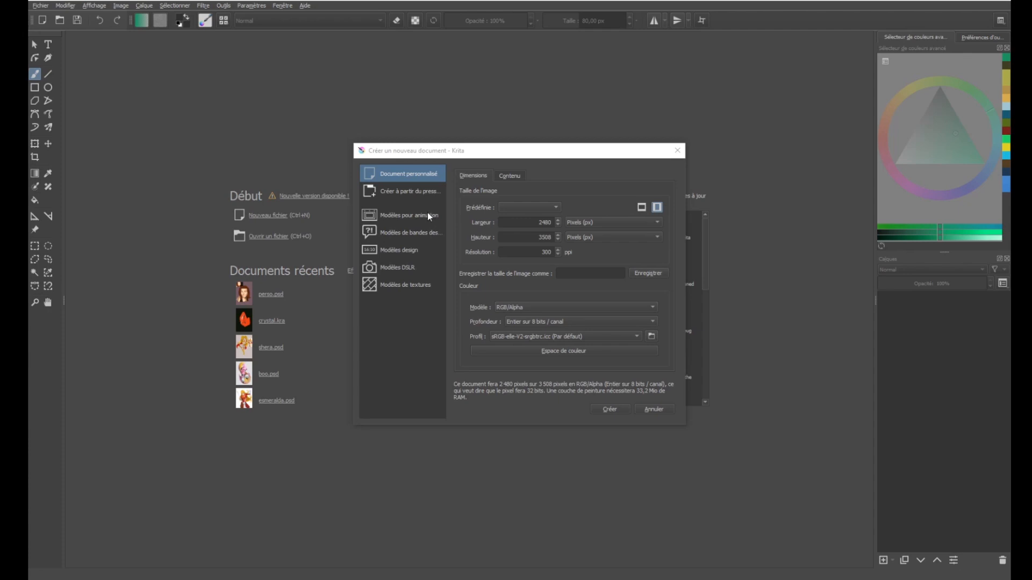
{"action": "left_click", "coordinate": [403, 215]}
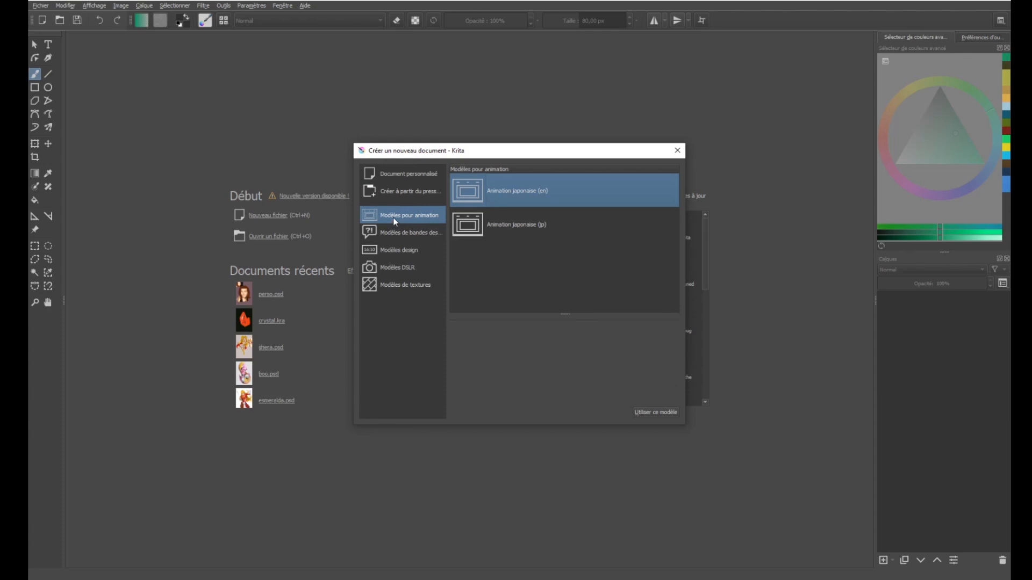
{"action": "left_click", "coordinate": [393, 233]}
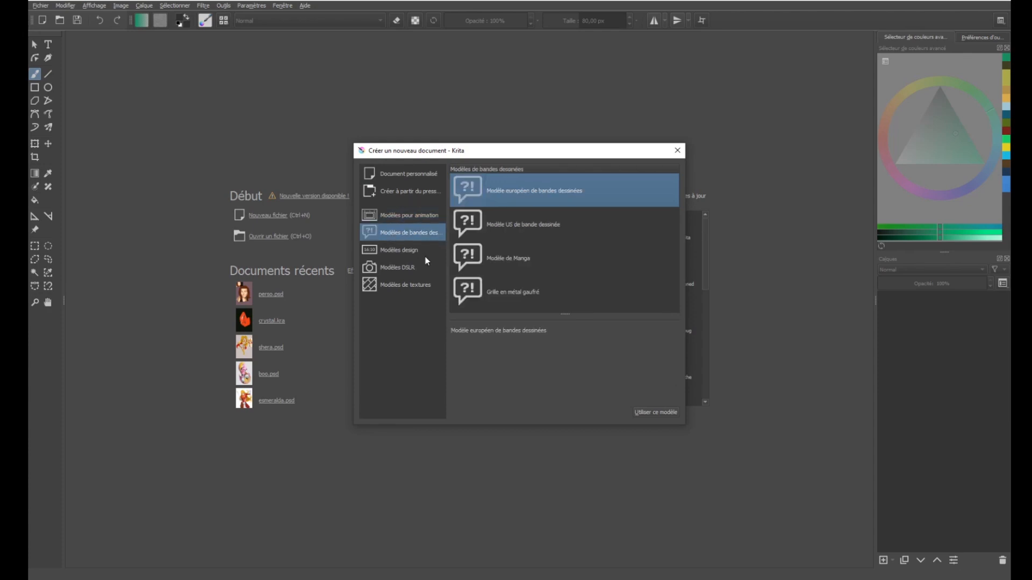
{"action": "left_click", "coordinate": [512, 264]}
{"action": "left_click", "coordinate": [392, 251]}
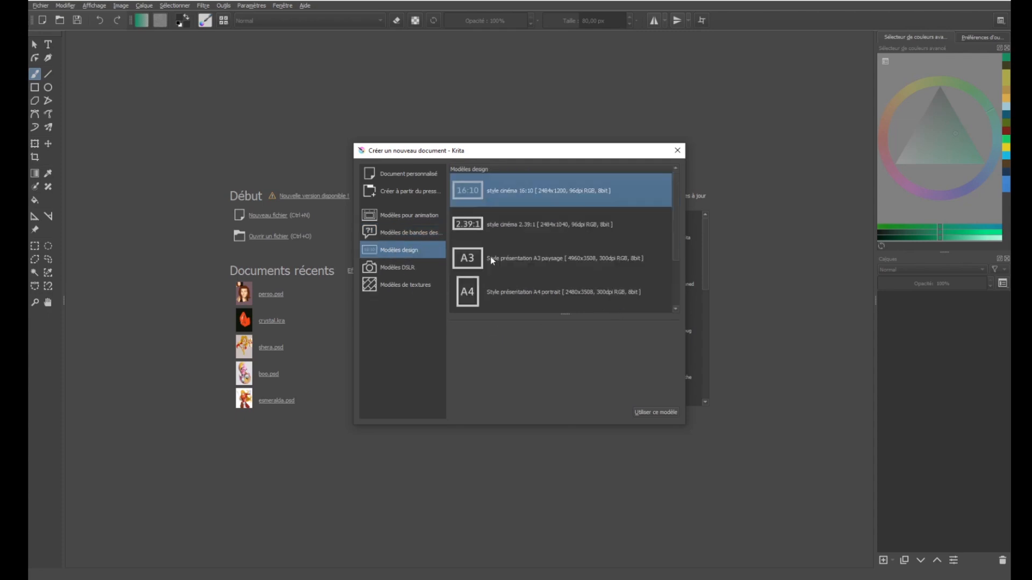
{"action": "left_click", "coordinate": [403, 269]}
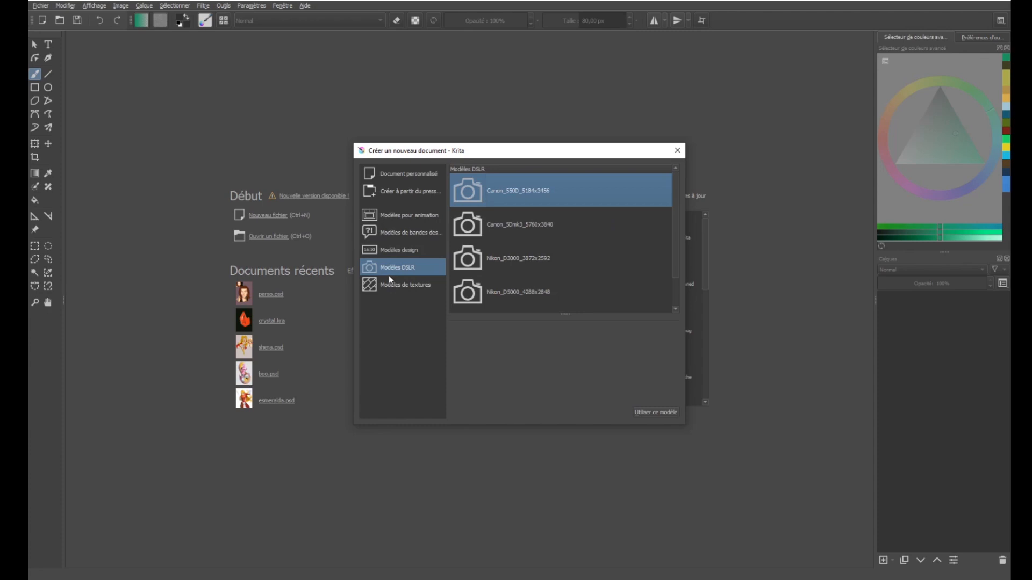
{"action": "left_click", "coordinate": [388, 285]}
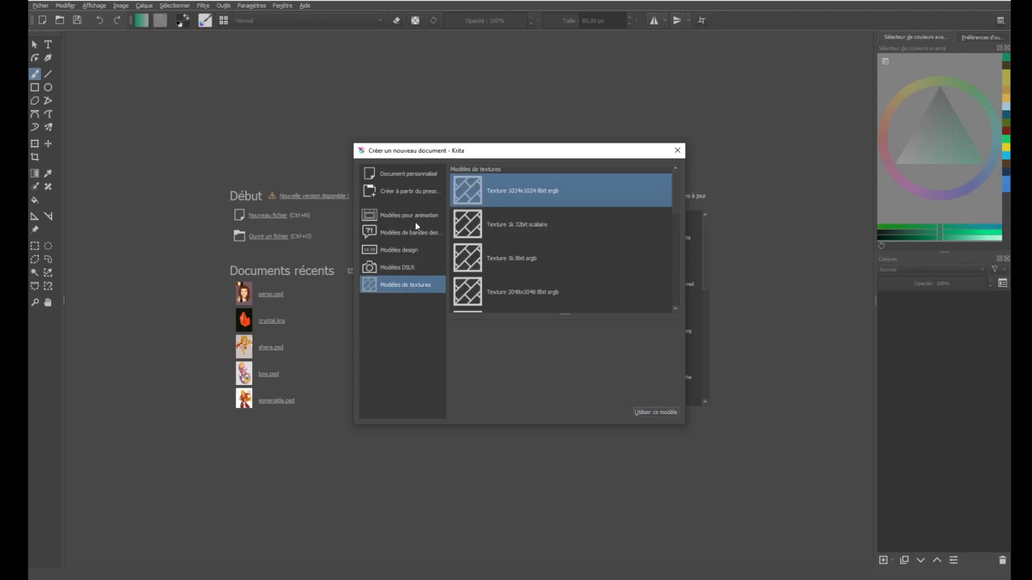
{"action": "left_click", "coordinate": [476, 293]}
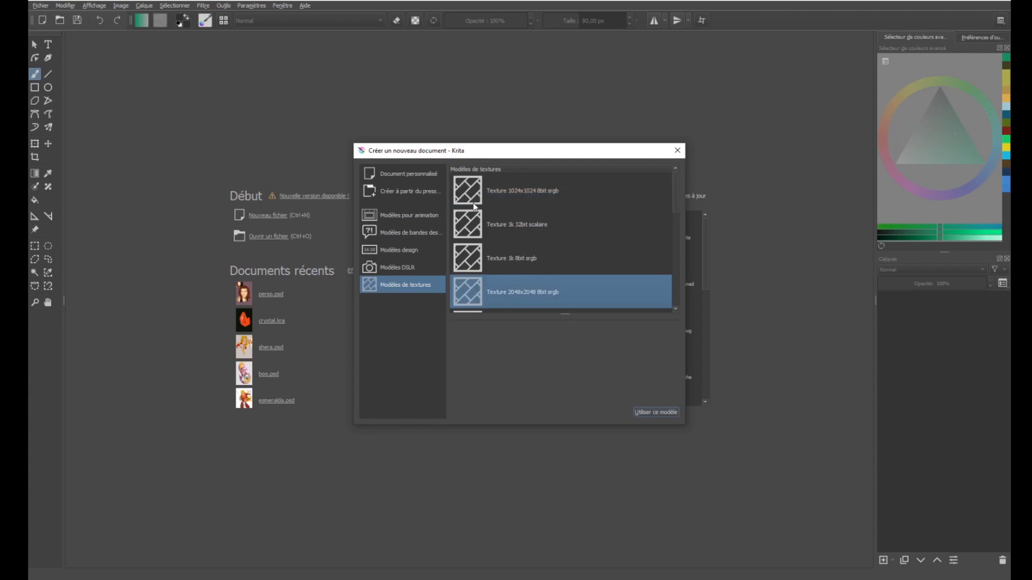
Step: Choose a custom document and give it the predefined A4 (300 ppi) image size
{"action": "left_click", "coordinate": [388, 173]}
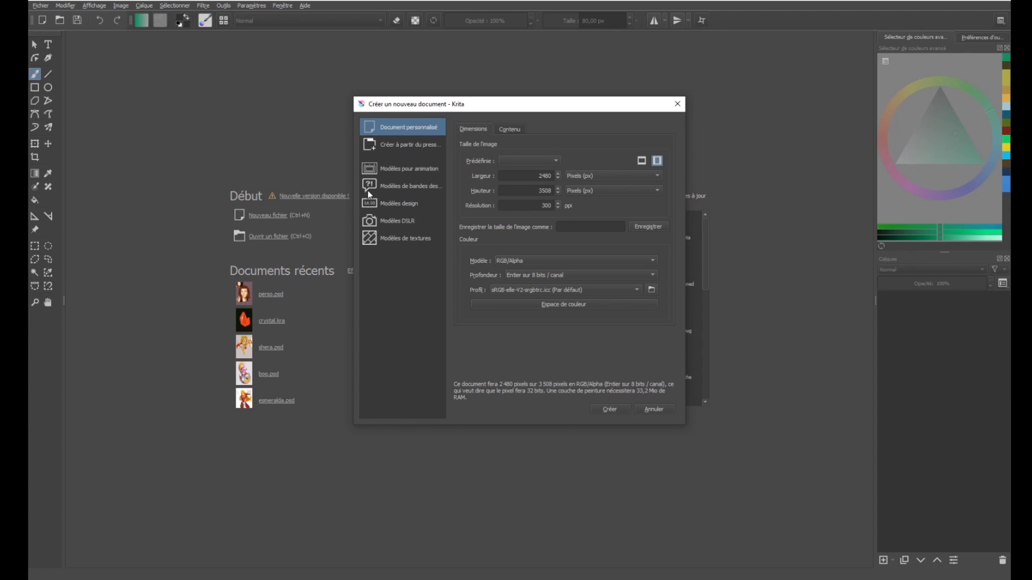
{"action": "left_click", "coordinate": [505, 162]}
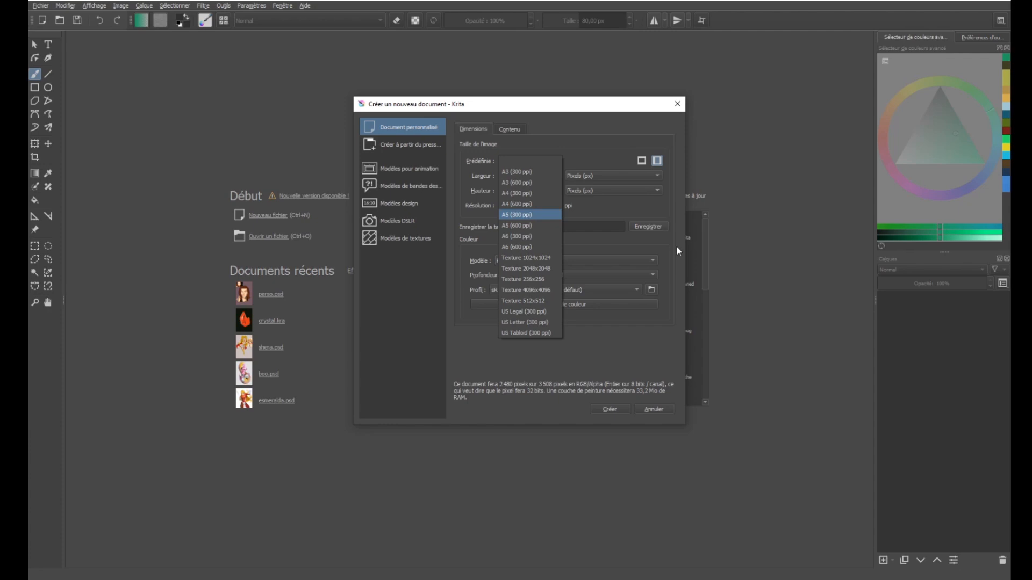
{"action": "left_click", "coordinate": [517, 192]}
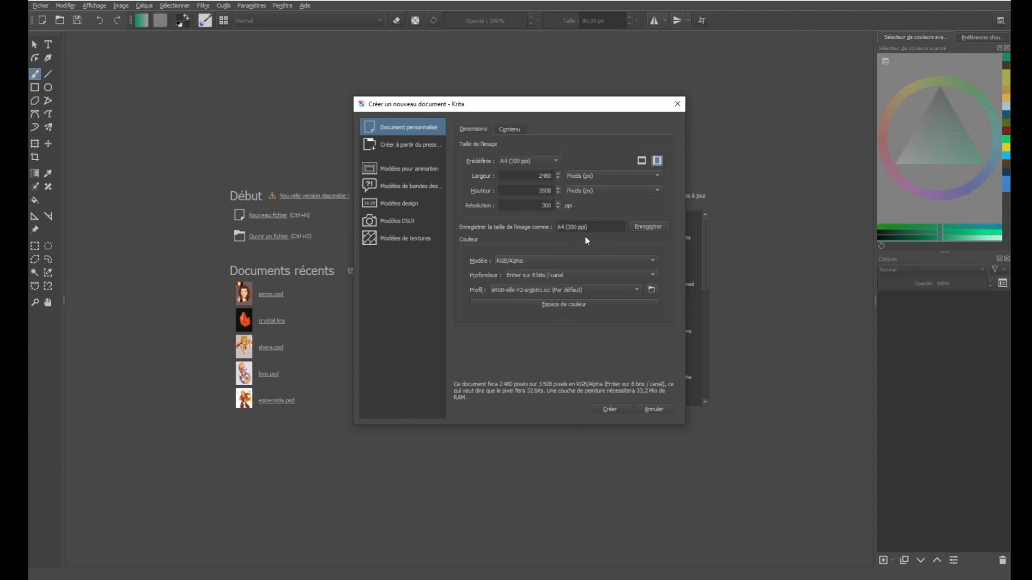
Step: Set the new document's colour model to RGB/Alpha and its depth to 8-bit integer per channel
{"action": "left_click", "coordinate": [528, 262]}
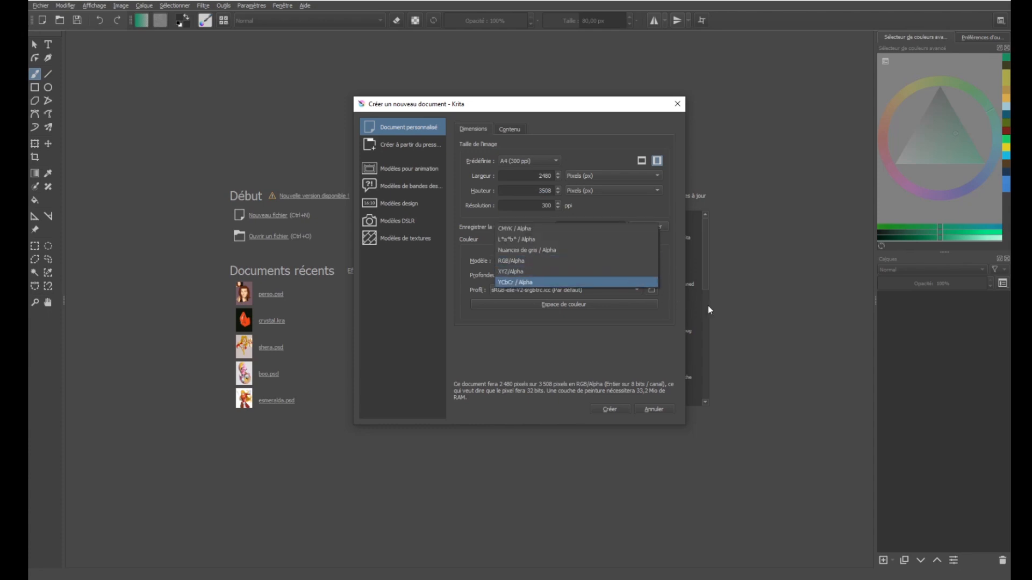
{"action": "left_click", "coordinate": [543, 260]}
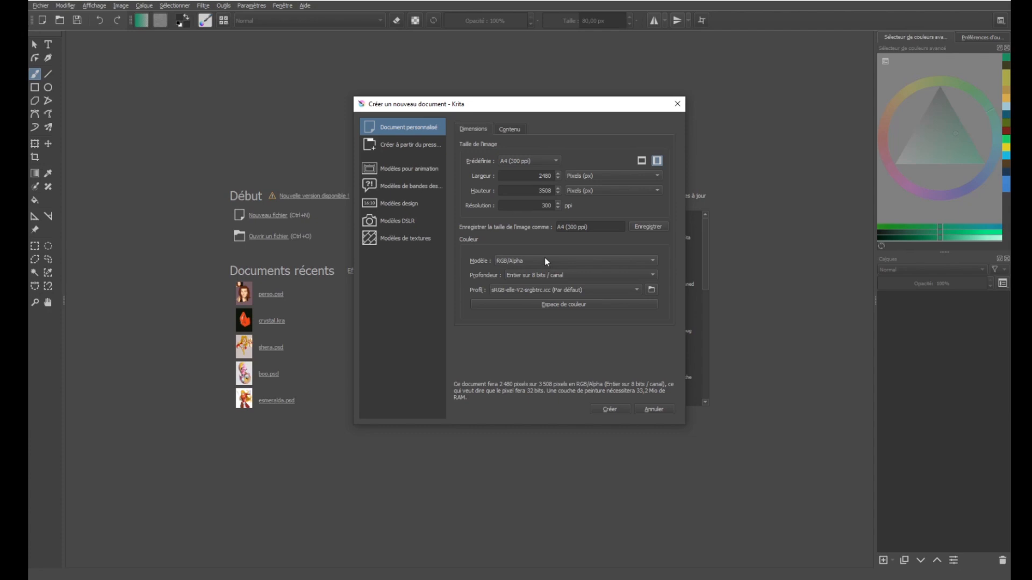
{"action": "left_click", "coordinate": [542, 260]}
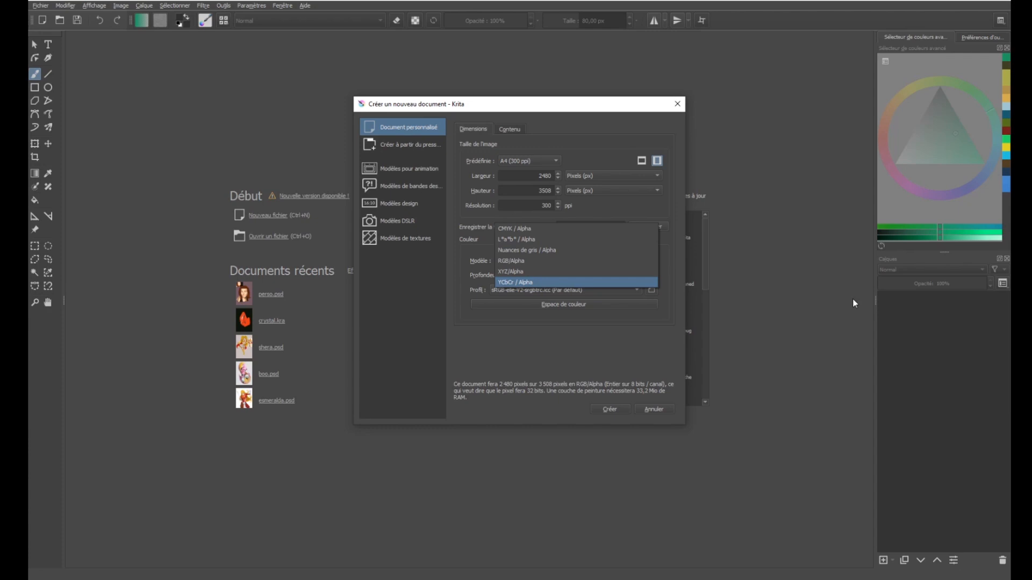
{"action": "left_click", "coordinate": [524, 265]}
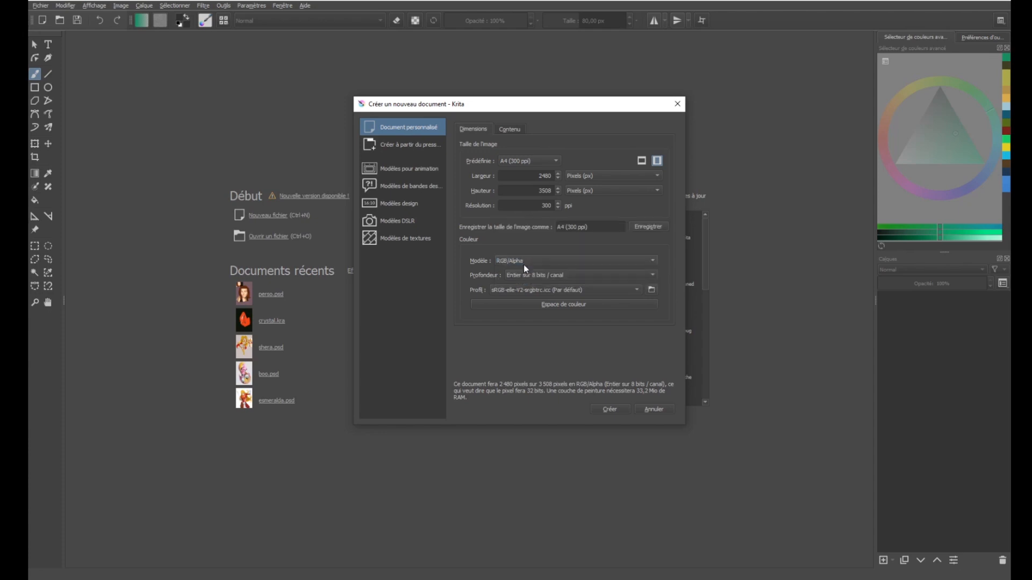
{"action": "left_click", "coordinate": [515, 276]}
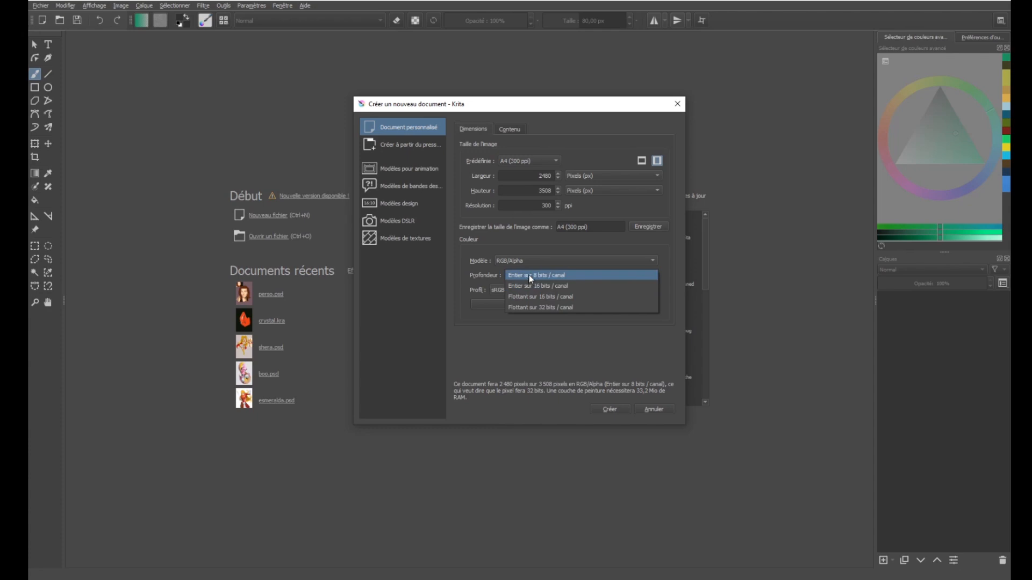
{"action": "left_click", "coordinate": [530, 278]}
Step: Review the available colour profiles and the file dialog for installing an ICC profile, leaving it without installing anything
{"action": "left_click", "coordinate": [510, 290]}
{"action": "left_click", "coordinate": [473, 292]}
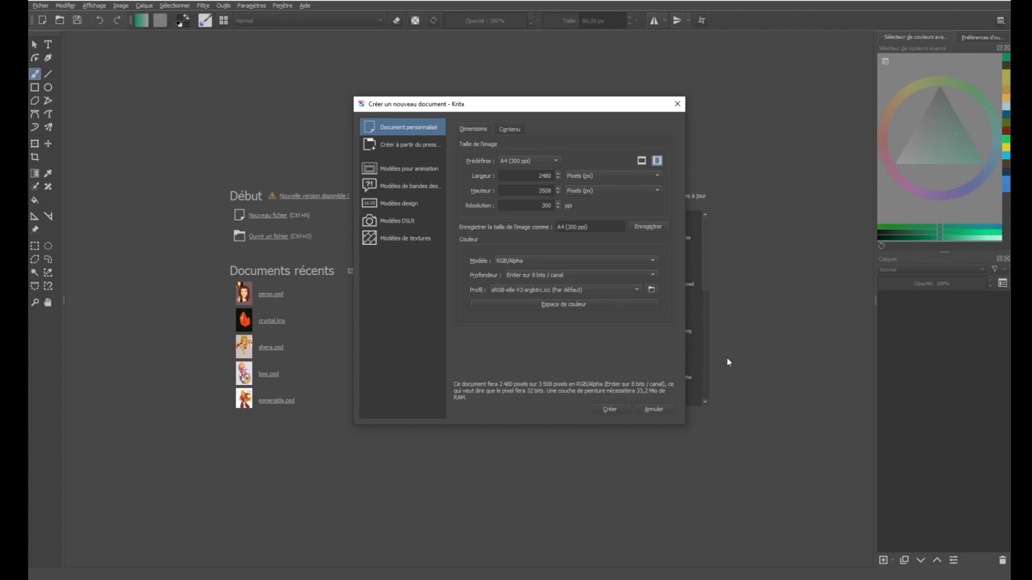
{"action": "left_click", "coordinate": [610, 289]}
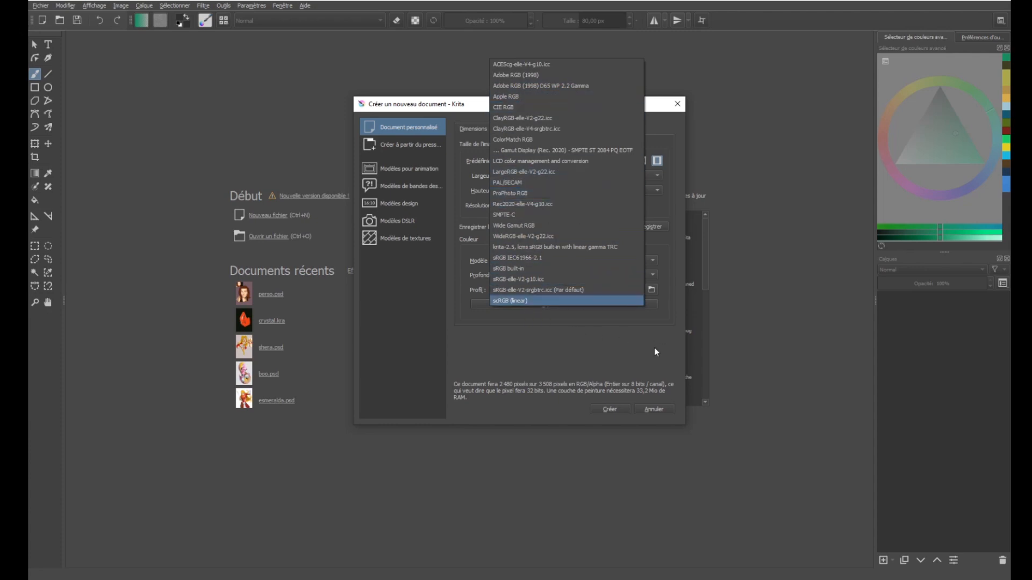
{"action": "left_click", "coordinate": [652, 299]}
{"action": "left_click", "coordinate": [651, 290]}
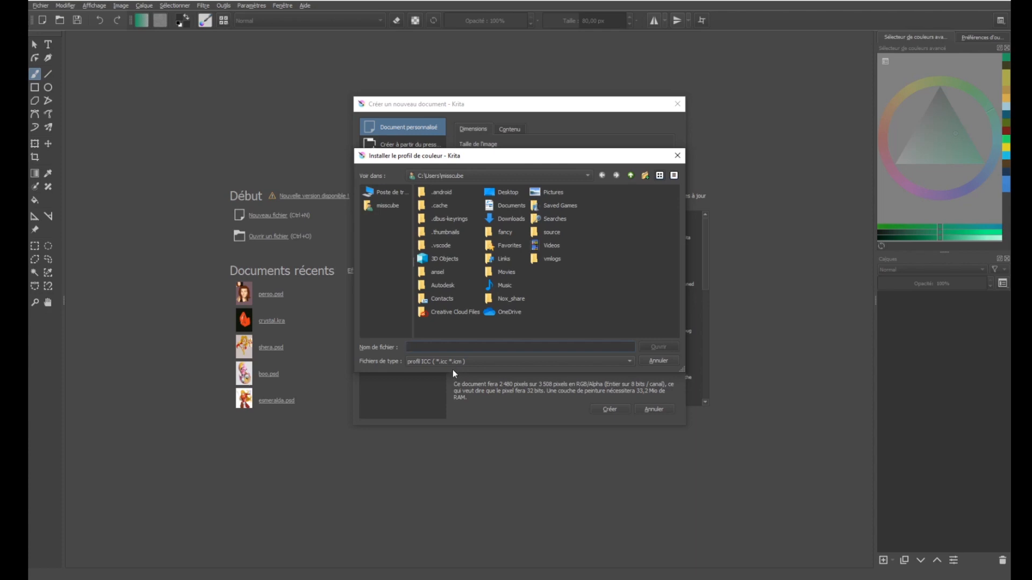
{"action": "left_click", "coordinate": [645, 363]}
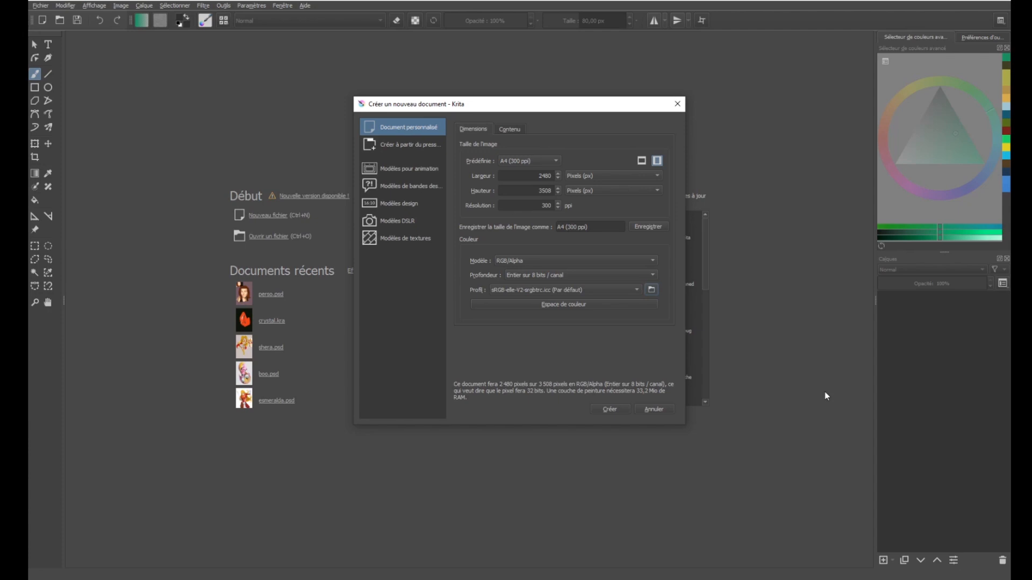
Step: Select the default sRGB-elle-V2-srgbtrc.icc colour profile and create the document
{"action": "left_click", "coordinate": [620, 293]}
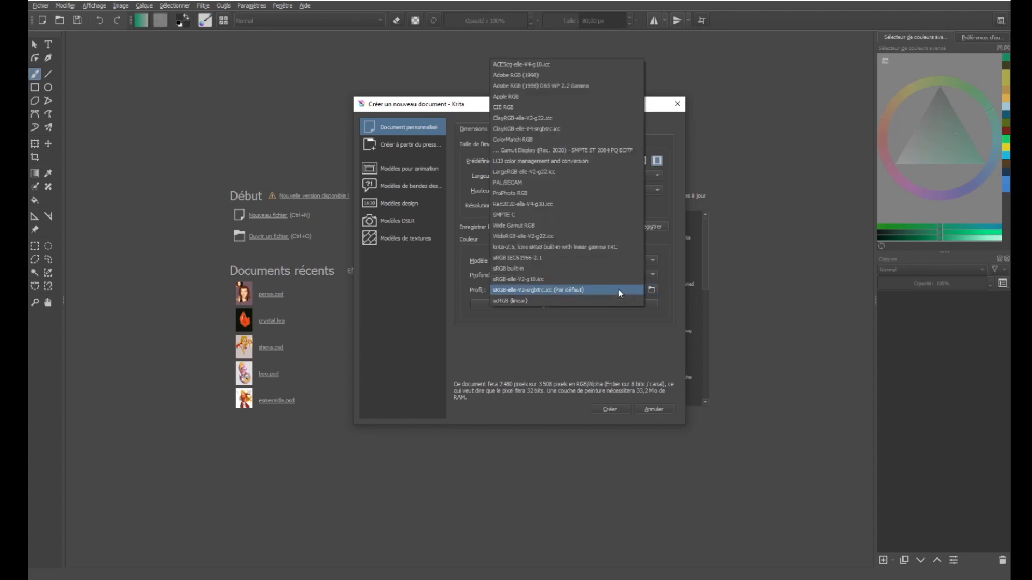
{"action": "left_click", "coordinate": [542, 293]}
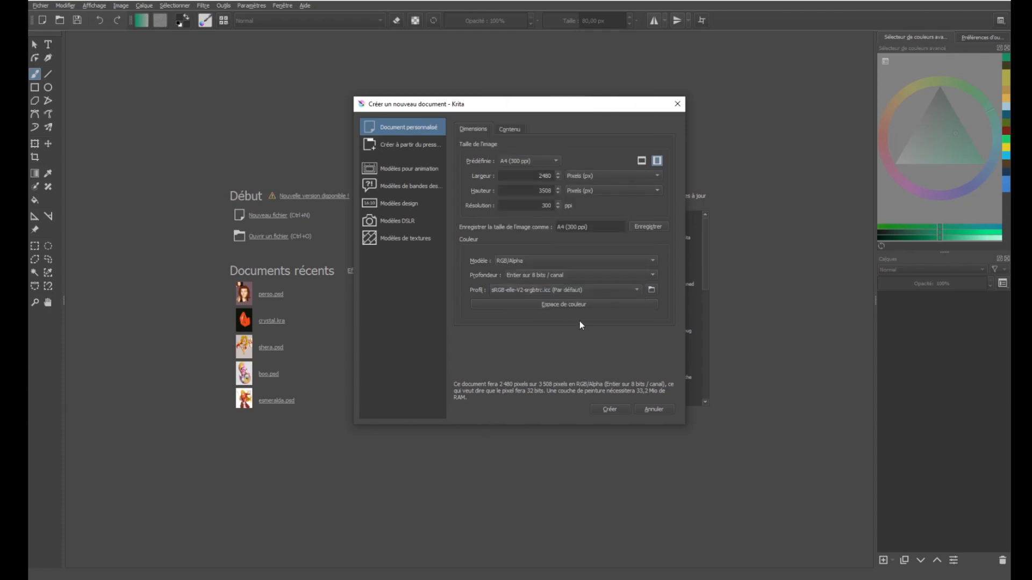
{"action": "left_click", "coordinate": [612, 408]}
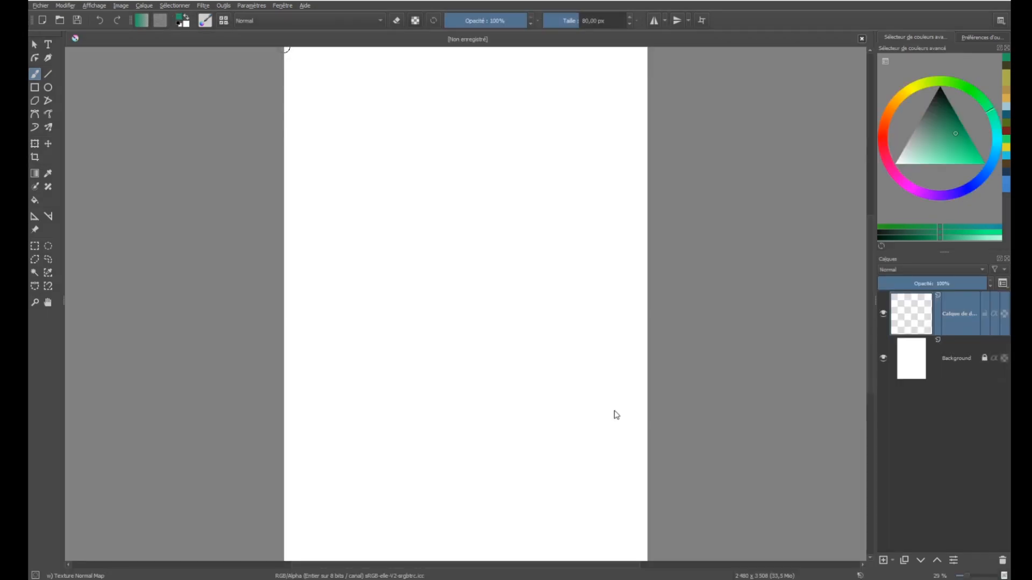
{"action": "scroll", "coordinate": [564, 233], "scroll_direction": "down", "scroll_amount": 1}
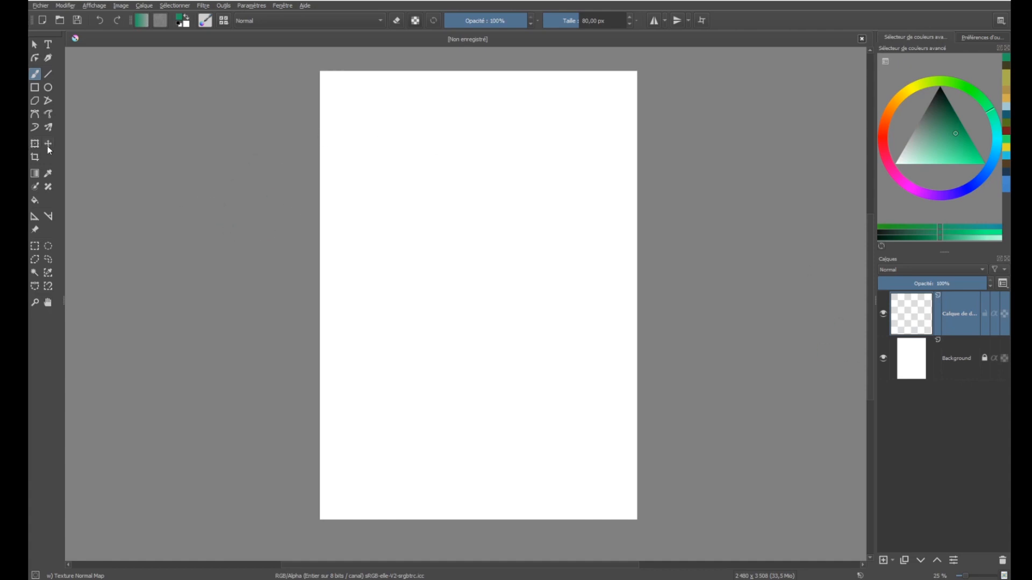
{"action": "left_click", "coordinate": [50, 246]}
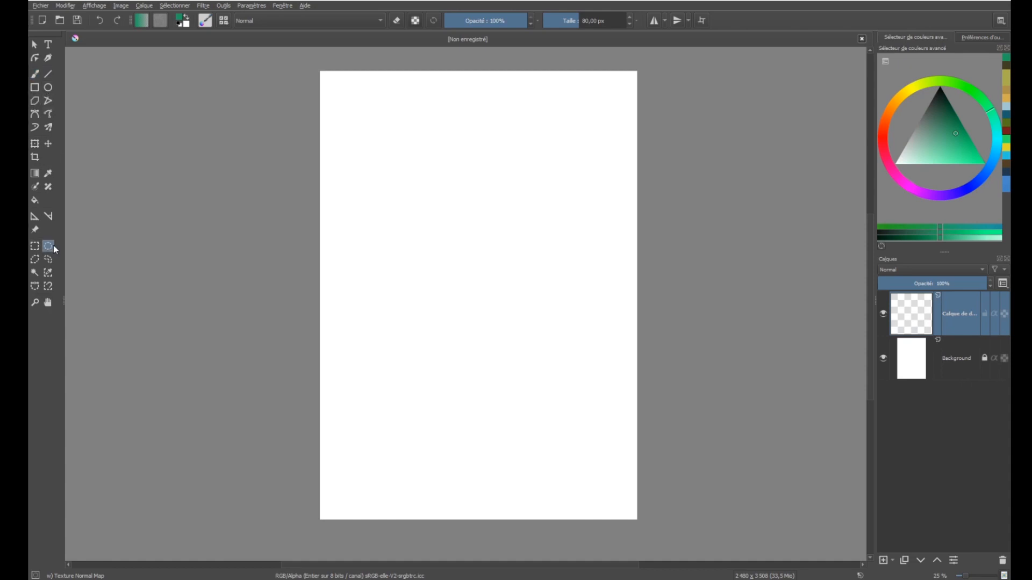
{"action": "left_click", "coordinate": [48, 88]}
{"action": "mouse_move", "coordinate": [372, 111]}
{"action": "left_mouse_down"}
{"action": "mouse_move", "coordinate": [601, 345]}
{"action": "mouse_move", "coordinate": [596, 326]}
{"action": "left_mouse_up"}
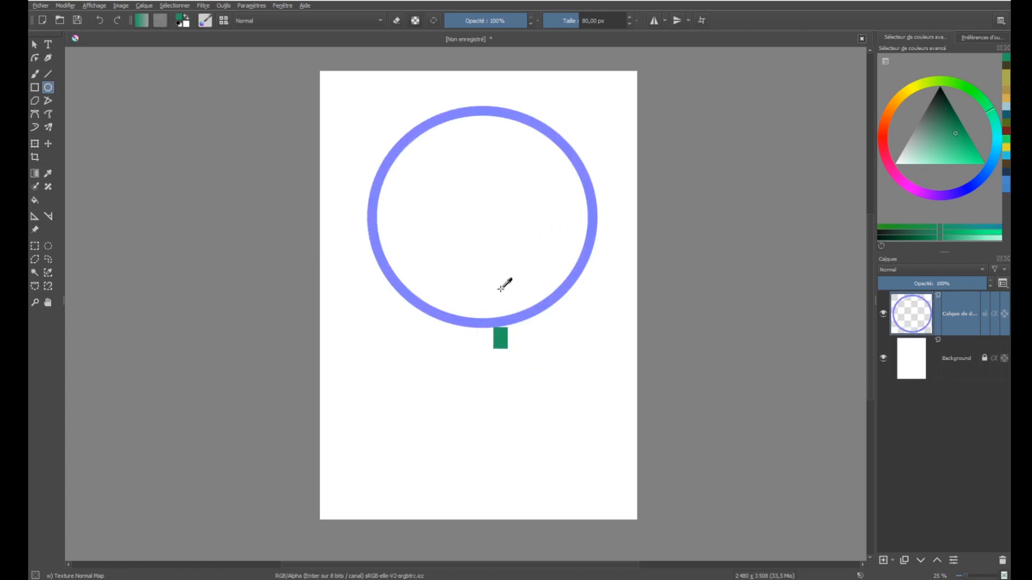
{"action": "key", "text": "ctrl+z"}
Step: Make a freehand, roughly circular selection in the upper half of the page with the elliptical selection tool, and deselect it
{"action": "left_click", "coordinate": [48, 245]}
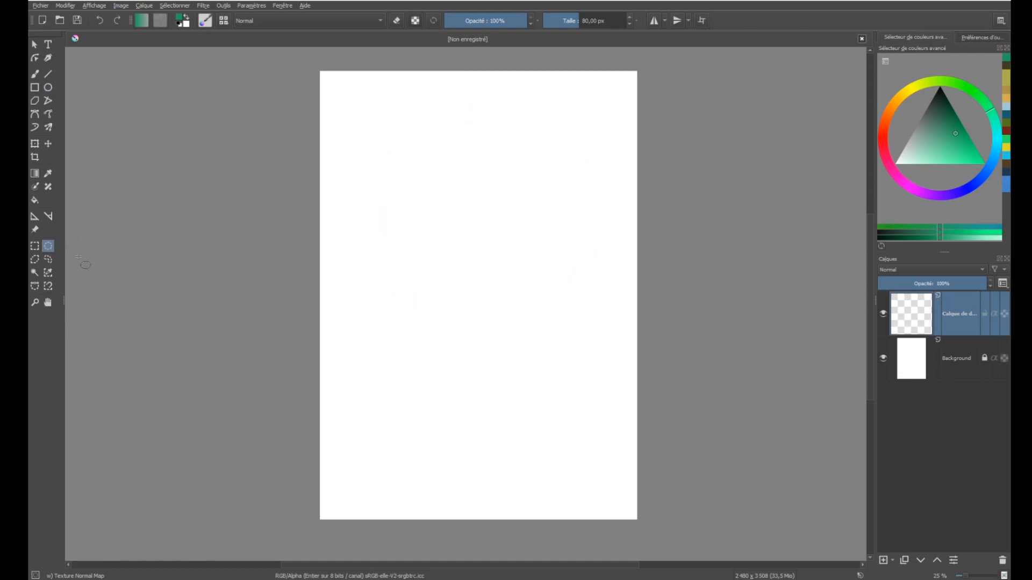
{"action": "left_click_drag", "start_coordinate": [371, 104], "coordinate": [576, 317]}
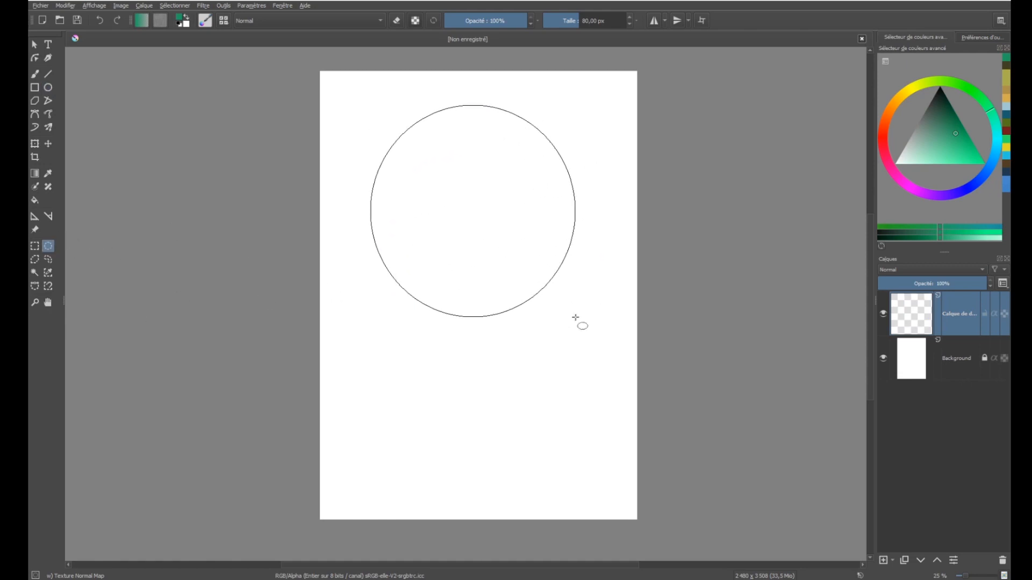
{"action": "left_click", "coordinate": [316, 207]}
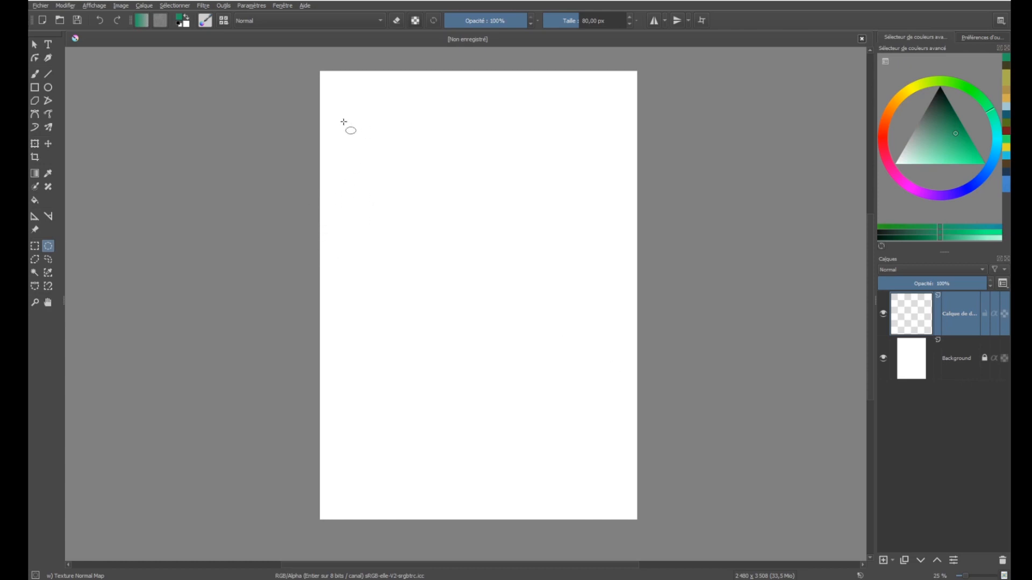
Step: Stretch an elliptical selection into a tall oval spanning most of the page's height, and deselect it
{"action": "left_click_drag", "start_coordinate": [357, 127], "coordinate": [575, 340]}
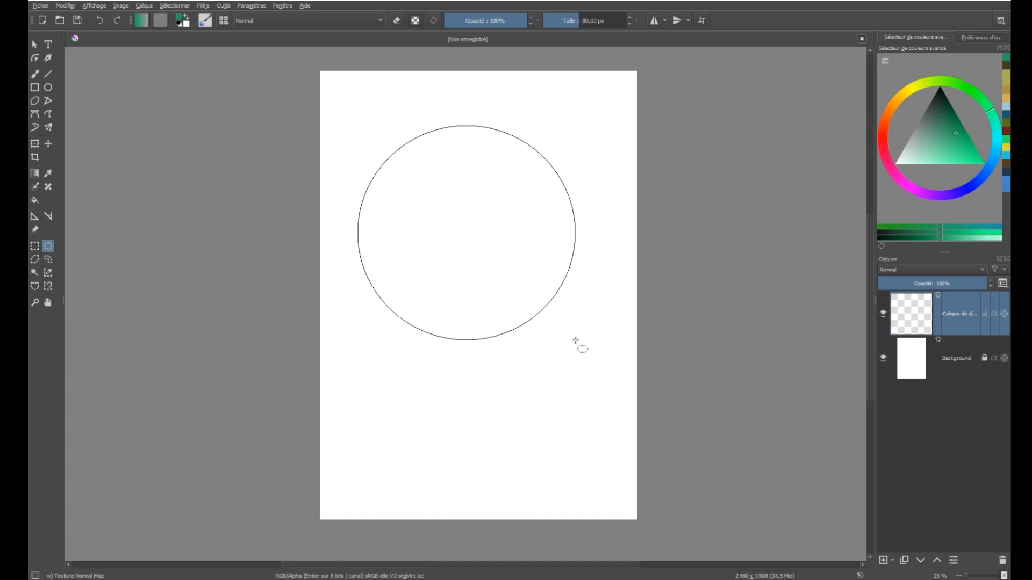
{"action": "left_click_drag", "start_coordinate": [575, 340], "coordinate": [554, 468]}
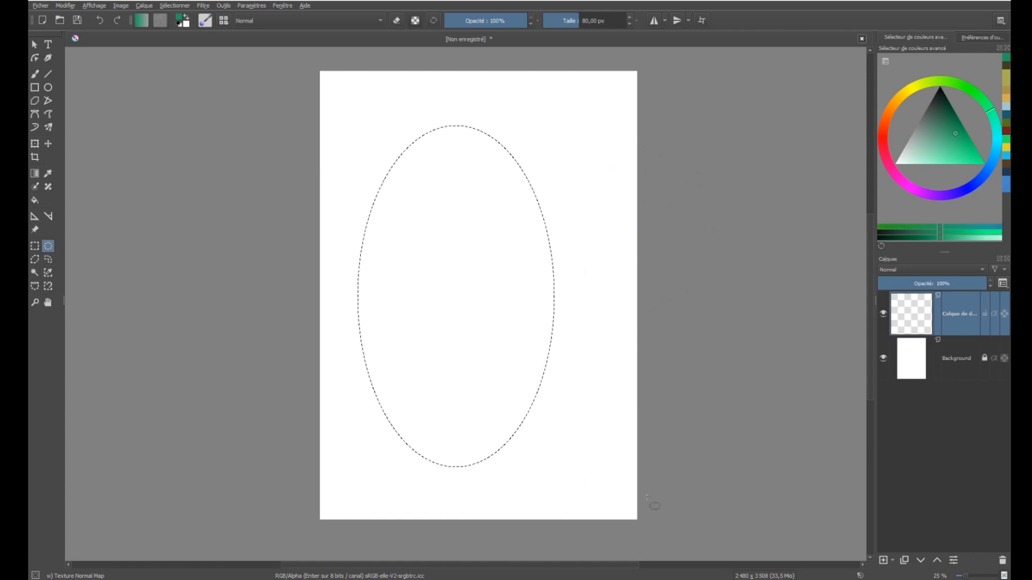
{"action": "left_click", "coordinate": [728, 521]}
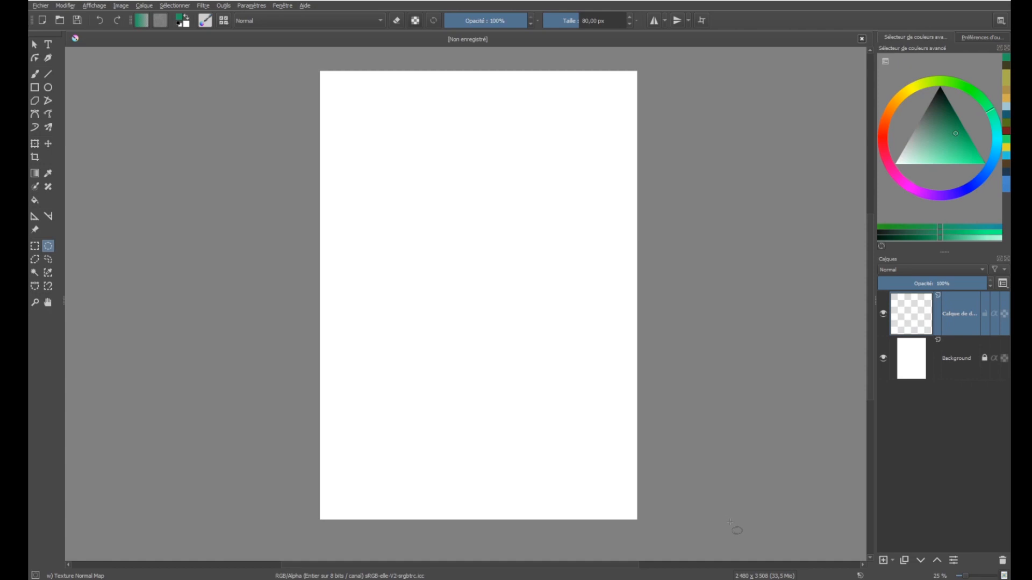
Step: Select a perfectly circular area near the page's upper left corner, constraining the ellipse to equal width and height
{"action": "left_click_drag", "start_coordinate": [352, 107], "coordinate": [448, 222]}
{"action": "key", "text": "shift"}
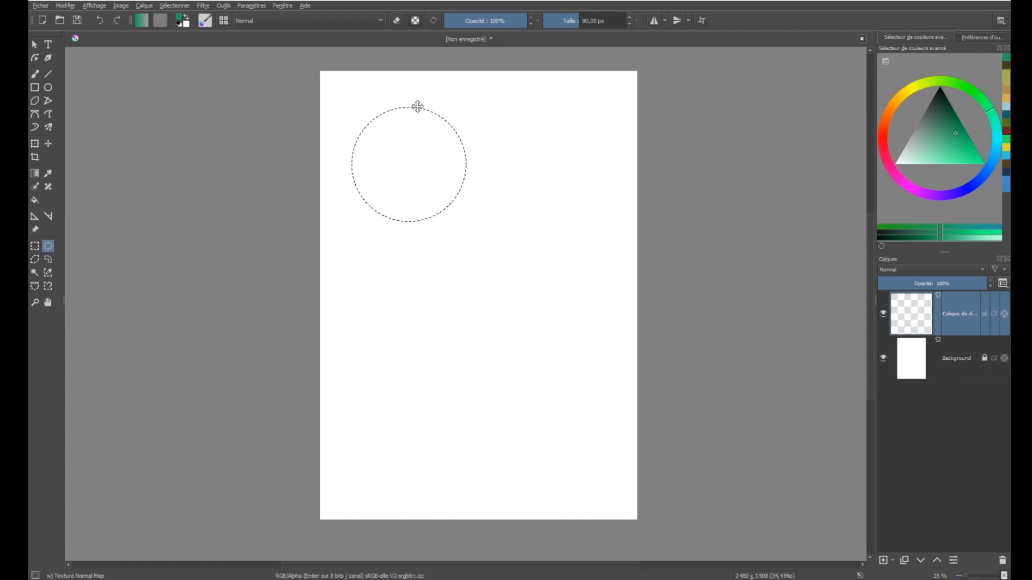
Step: Move the circular selection to the page's upper centre, and fill it with black before deselecting
{"action": "left_click_drag", "start_coordinate": [418, 107], "coordinate": [482, 95]}
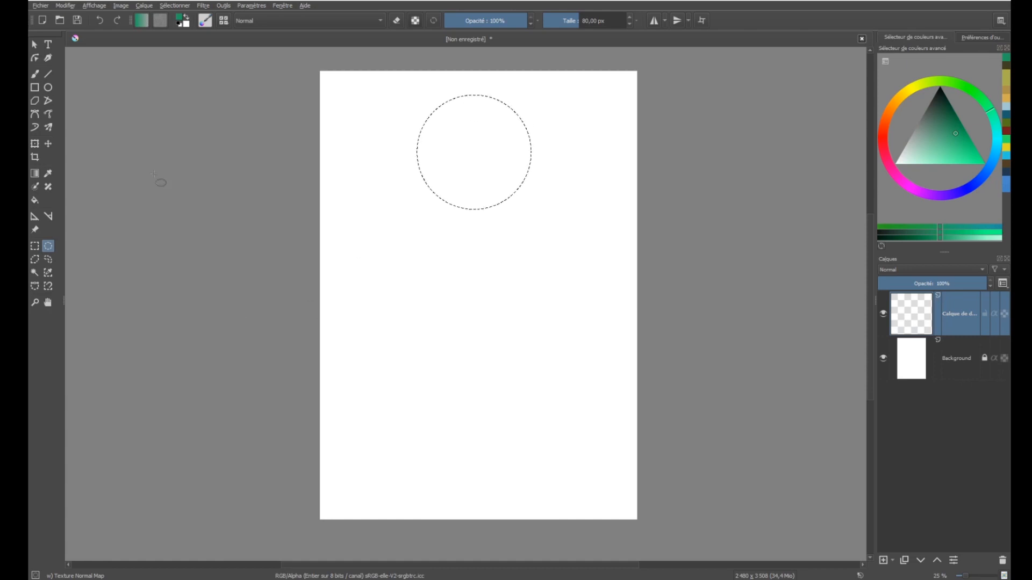
{"action": "left_click", "coordinate": [34, 199]}
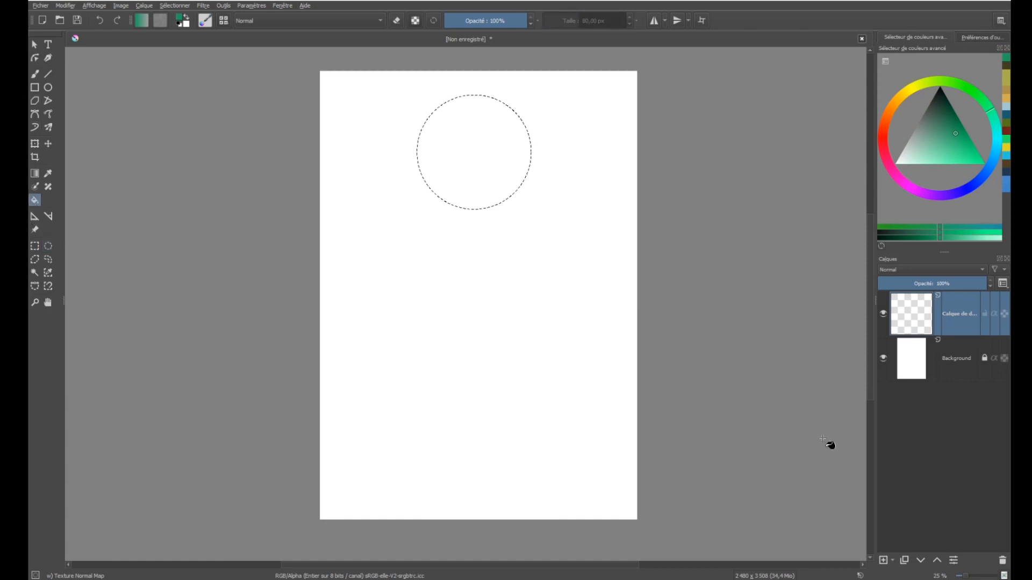
{"action": "left_click", "coordinate": [938, 91]}
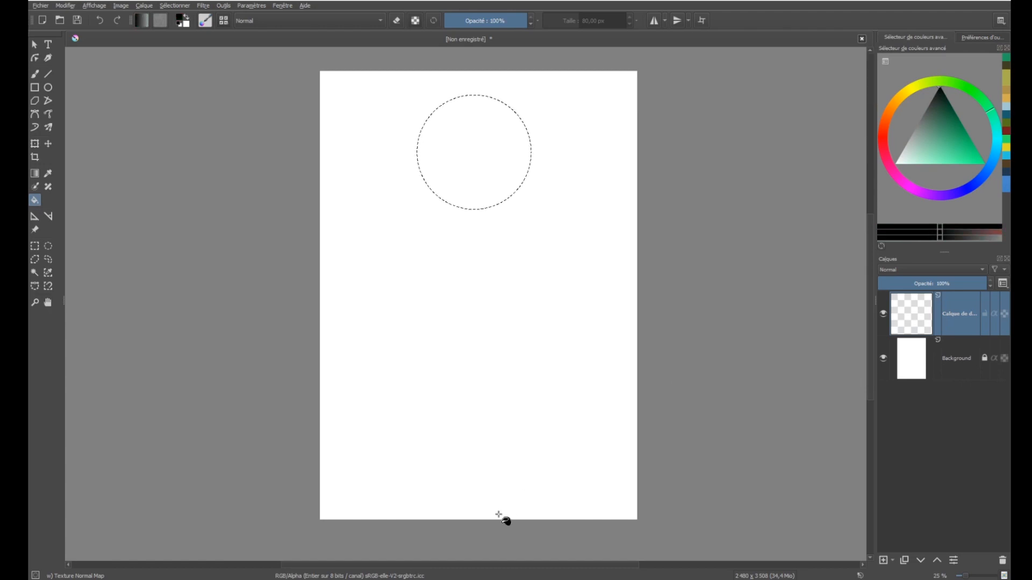
{"action": "left_click", "coordinate": [465, 154]}
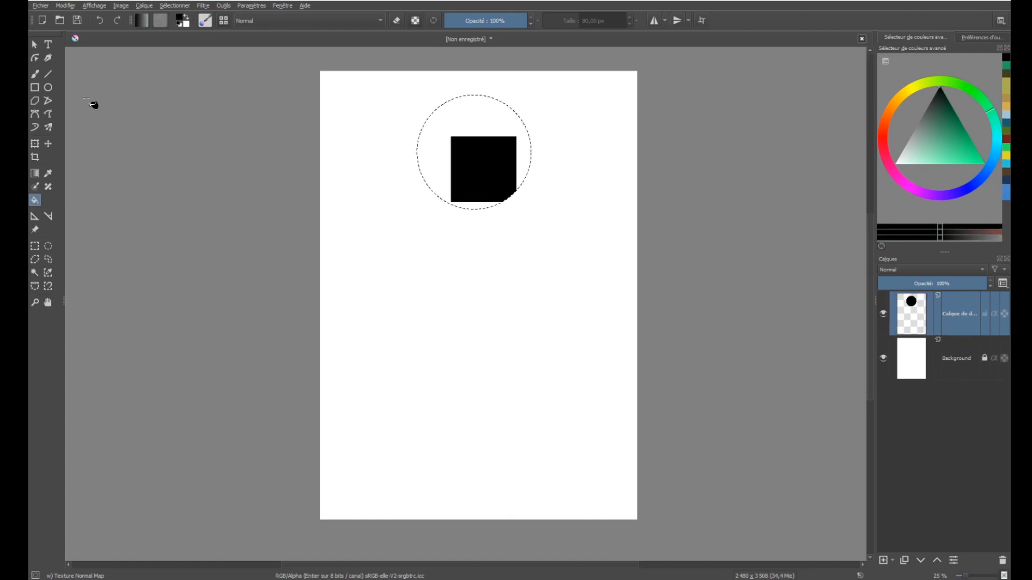
{"action": "key", "text": "ctrl+r"}
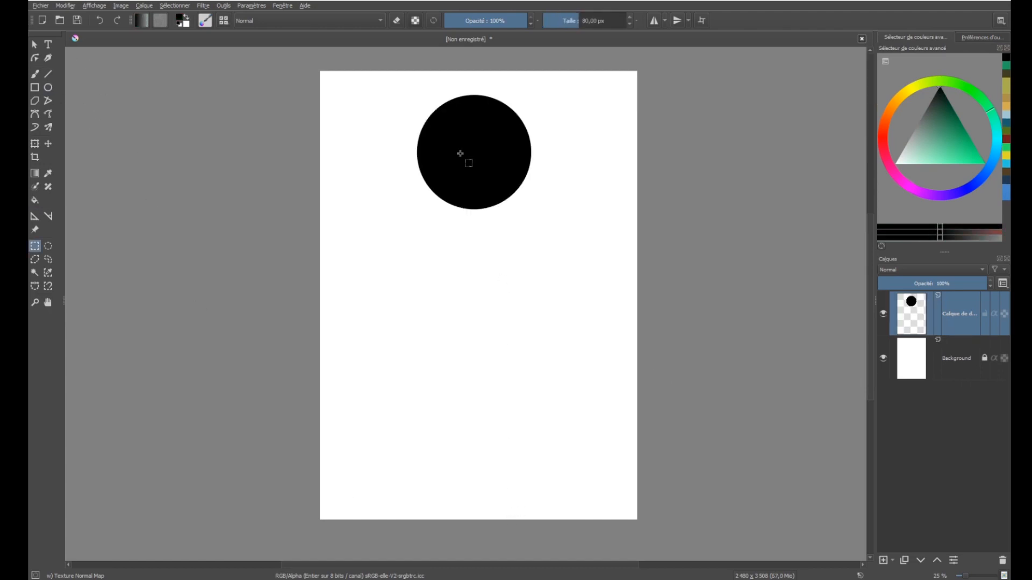
Step: Try to fill a perfectly circular selection in the page's lower half on the locked Background layer, and deselect it
{"action": "left_click", "coordinate": [33, 46]}
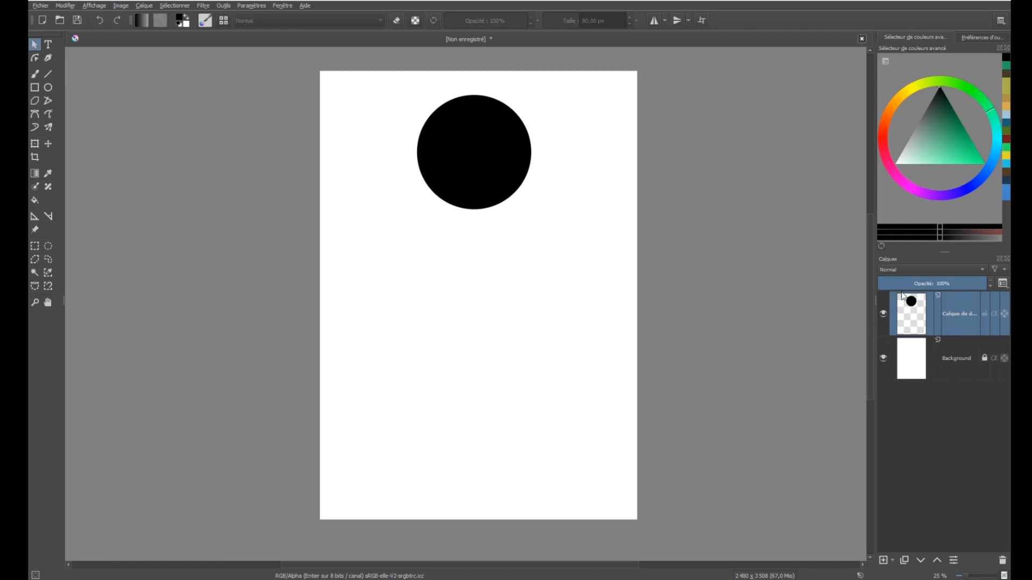
{"action": "mouse_move", "coordinate": [906, 329]}
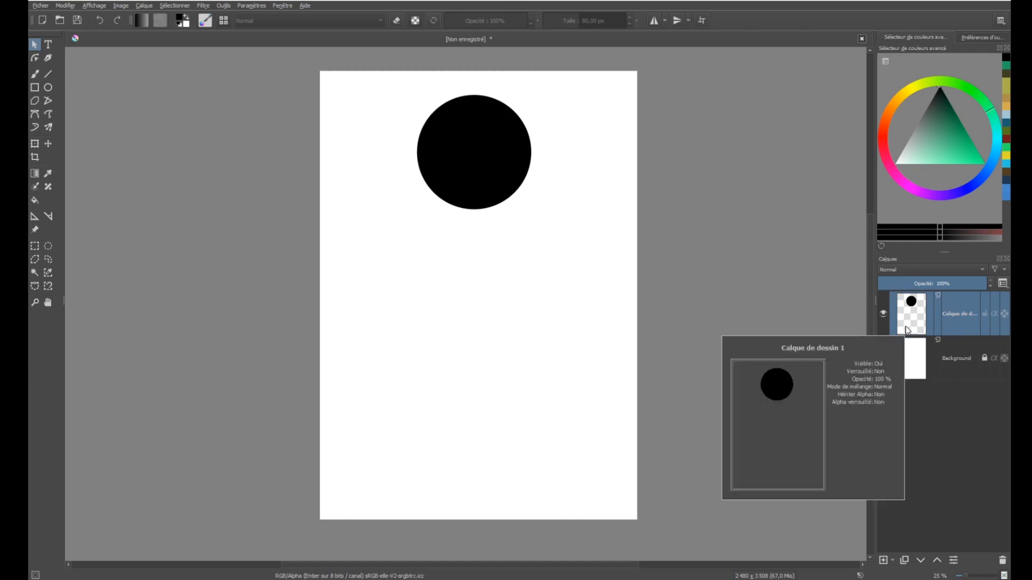
{"action": "mouse_move", "coordinate": [919, 368]}
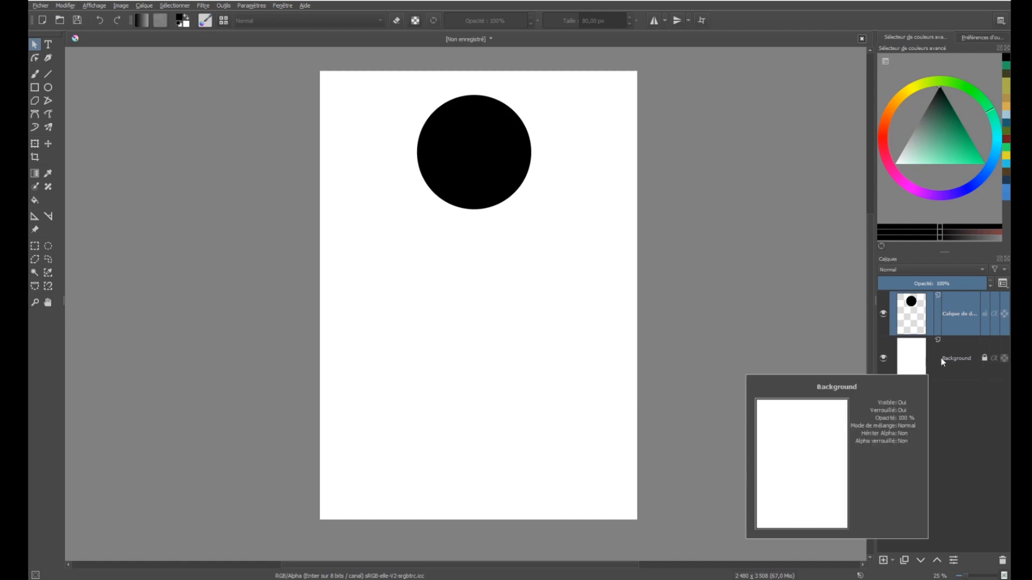
{"action": "left_click", "coordinate": [918, 355]}
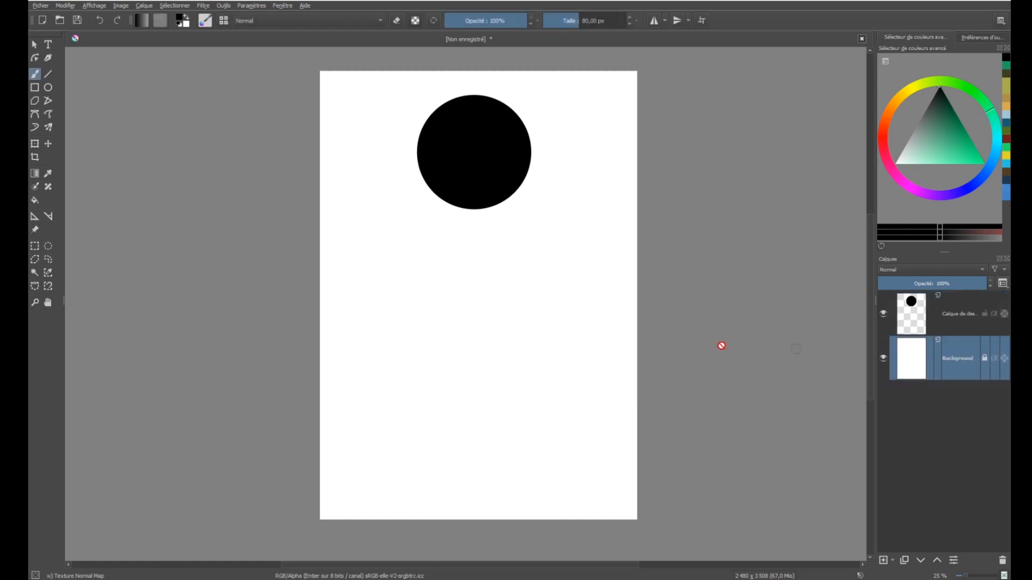
{"action": "left_click", "coordinate": [49, 246]}
{"action": "left_click_drag", "start_coordinate": [411, 260], "coordinate": [568, 417]}
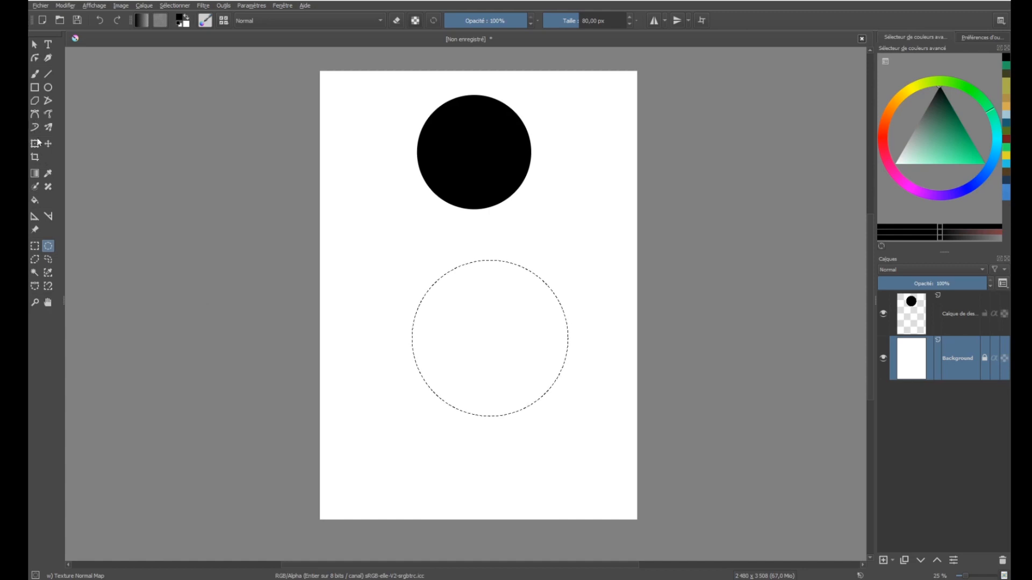
{"action": "left_click", "coordinate": [38, 197]}
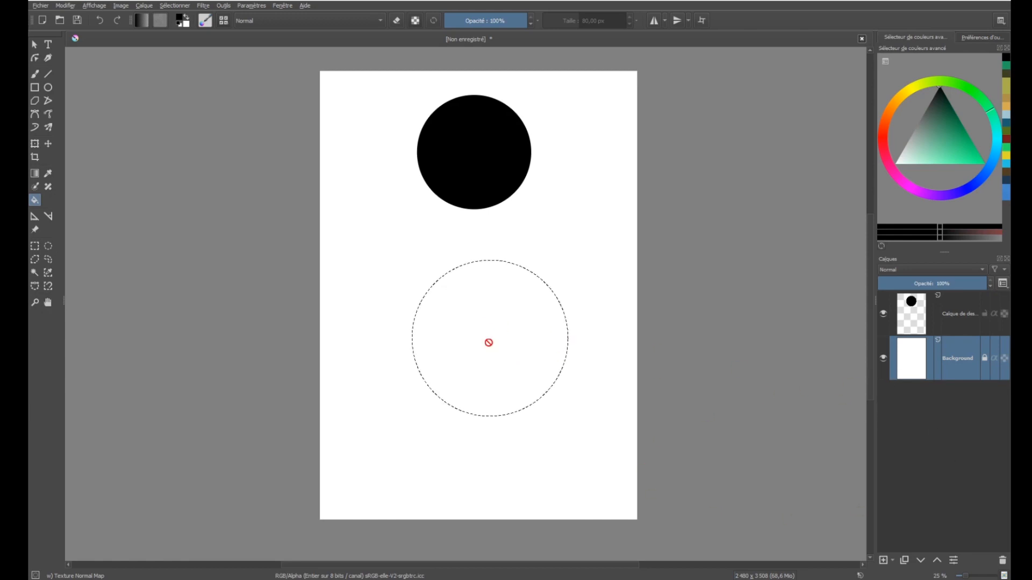
{"action": "left_click", "coordinate": [32, 247]}
{"action": "left_click", "coordinate": [210, 255]}
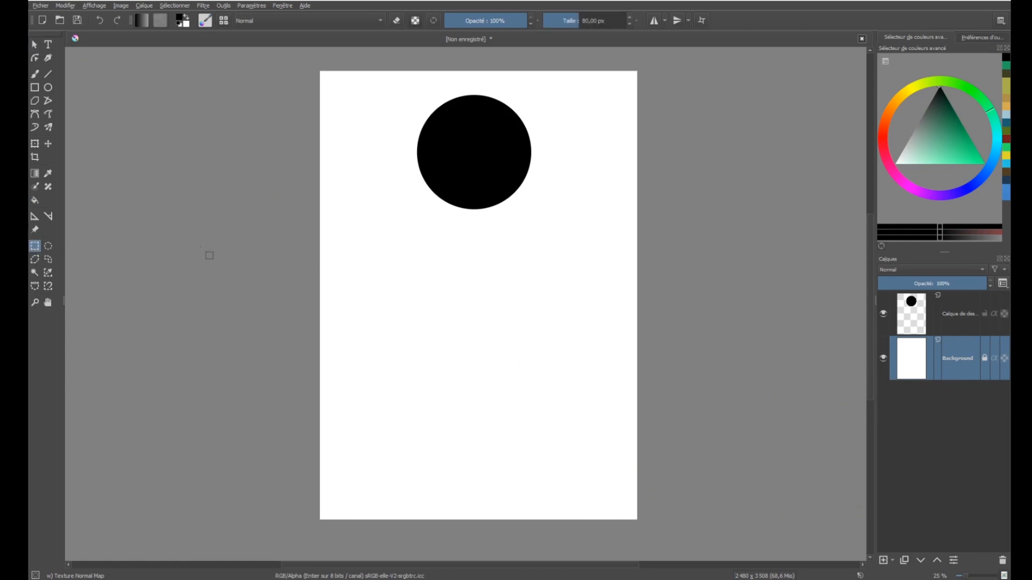
Step: Add a paint layer above Background and make a temporary rectangular selection in the page's lower half
{"action": "left_click", "coordinate": [883, 561]}
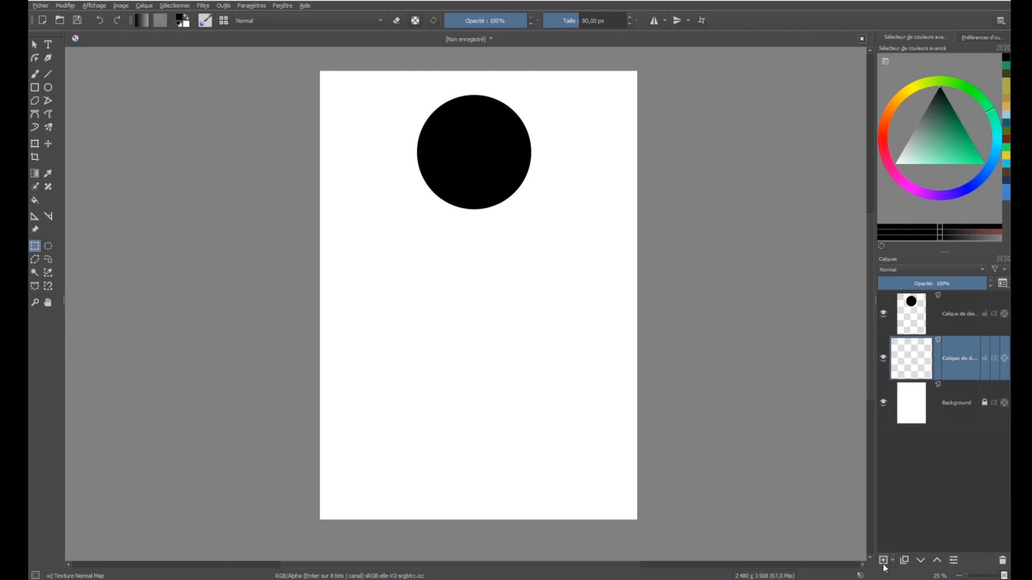
{"action": "left_click_drag", "start_coordinate": [393, 265], "coordinate": [597, 448]}
{"action": "left_click", "coordinate": [218, 209]}
Step: Make and clear a perfectly circular selection in the page's lower half, and delete the empty middle layer
{"action": "left_click", "coordinate": [47, 246]}
{"action": "left_click_drag", "start_coordinate": [441, 300], "coordinate": [592, 450]}
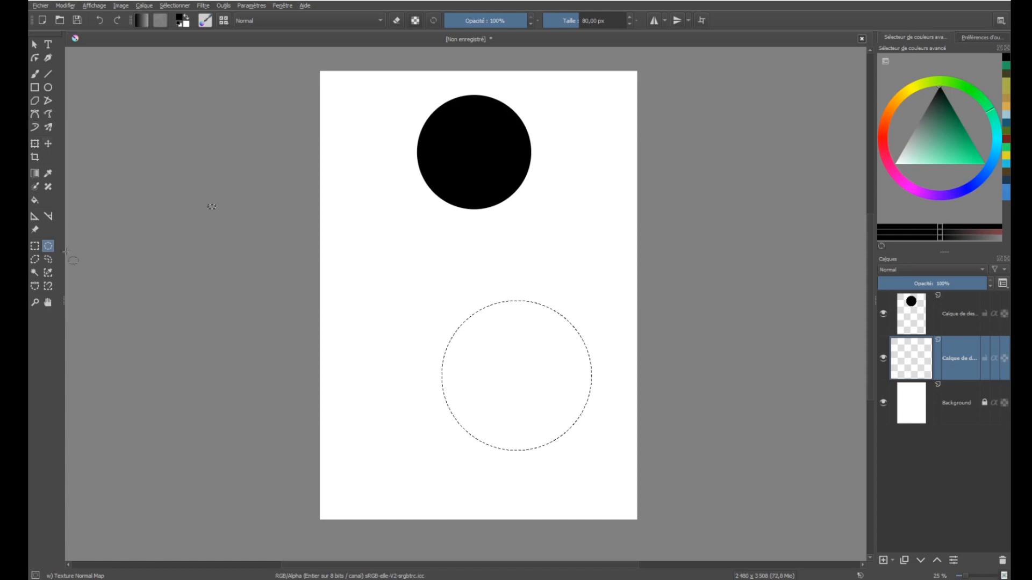
{"action": "left_click", "coordinate": [35, 245]}
{"action": "left_click", "coordinate": [227, 253]}
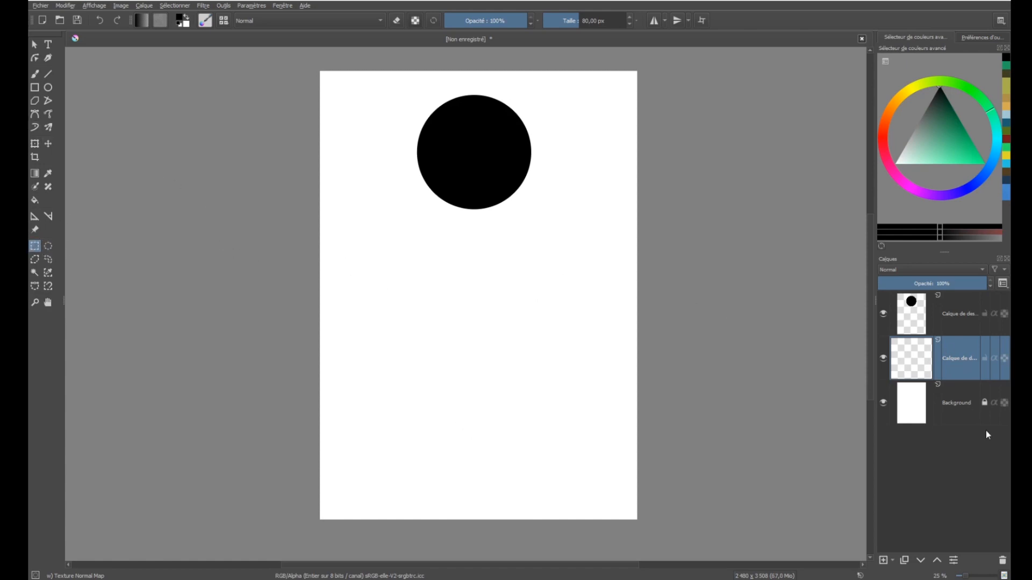
{"action": "left_click", "coordinate": [1002, 561]}
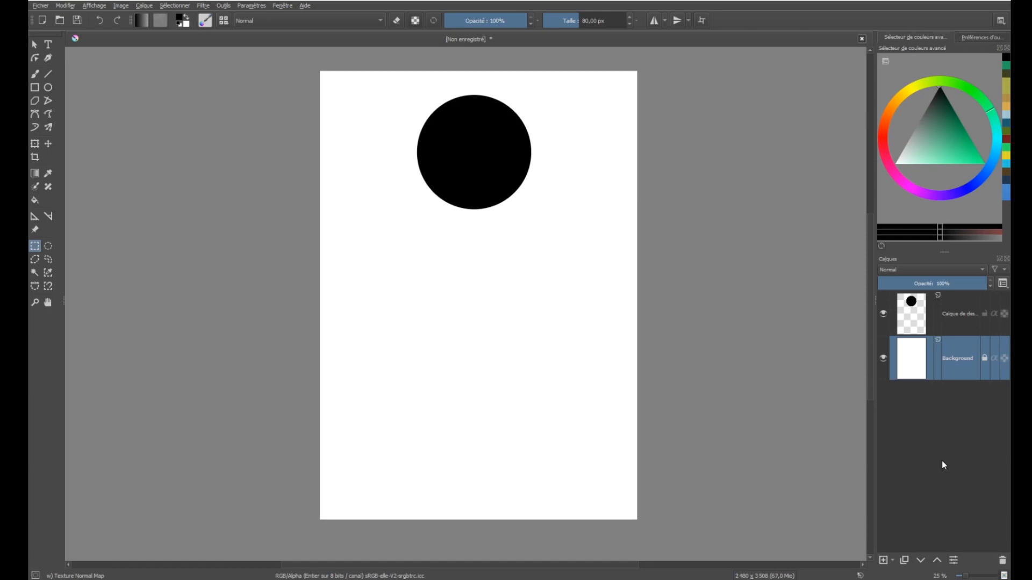
Step: Select the black circle's layer and delete it, and undo the deletion
{"action": "left_click", "coordinate": [911, 322]}
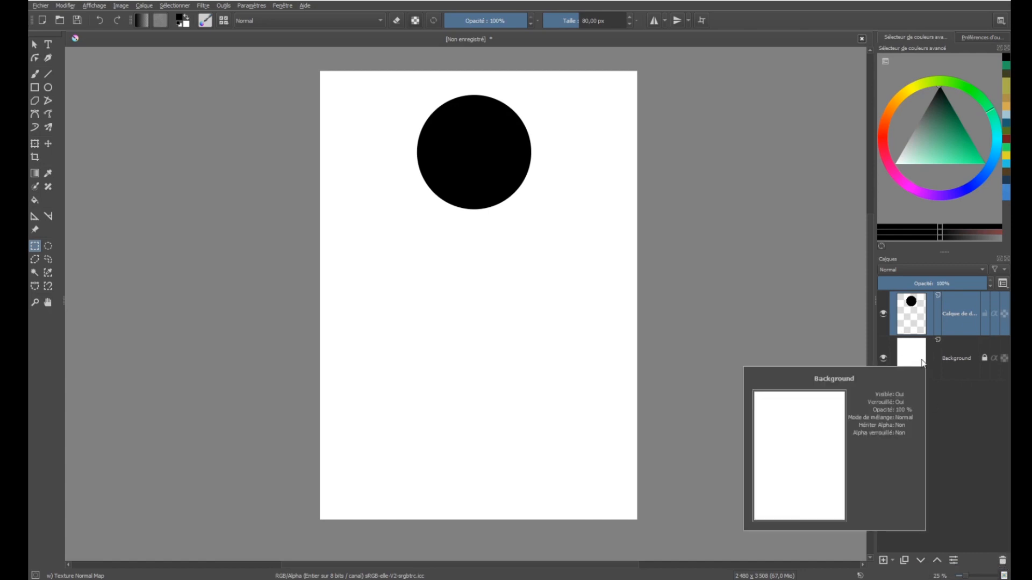
{"action": "left_click", "coordinate": [960, 358]}
{"action": "left_click", "coordinate": [964, 328]}
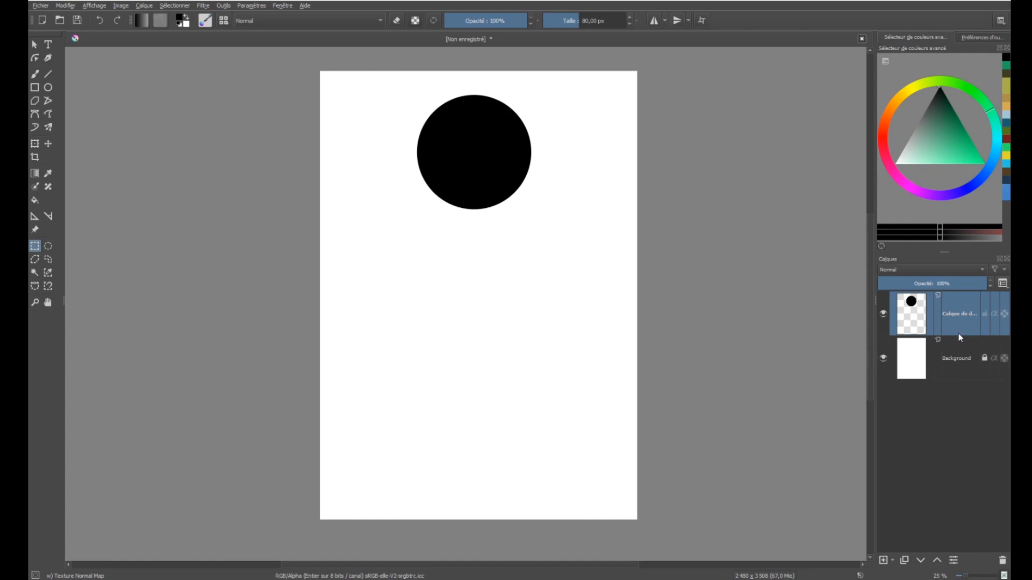
{"action": "left_click", "coordinate": [1002, 561]}
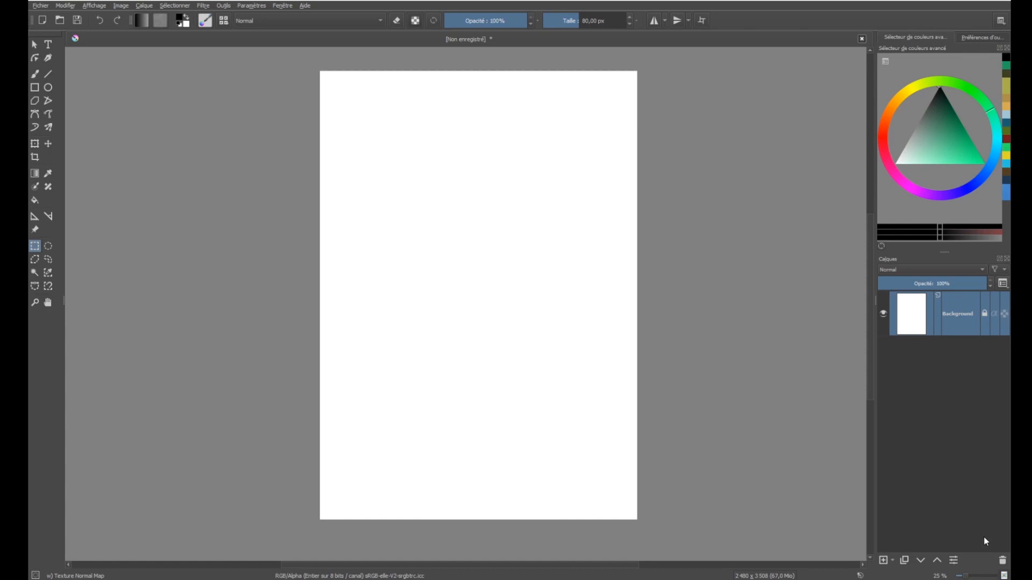
{"action": "key", "text": "ctrl+z"}
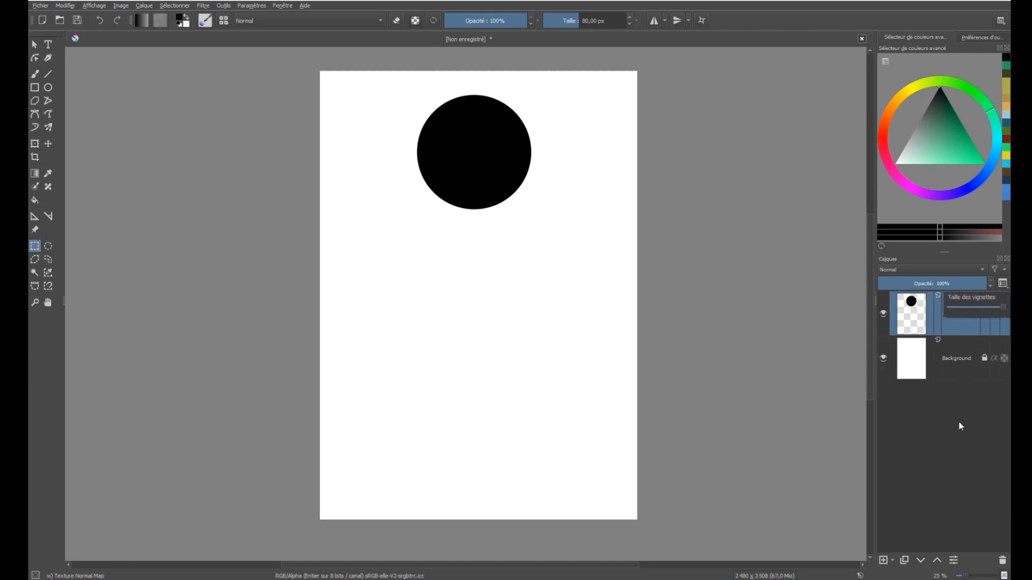
Step: Try out a smaller thumbnail size for the layer list
{"action": "left_click", "coordinate": [1003, 283]}
{"action": "mouse_move", "coordinate": [1002, 308]}
{"action": "left_mouse_down"}
{"action": "mouse_move", "coordinate": [943, 314]}
{"action": "mouse_move", "coordinate": [1003, 307]}
{"action": "mouse_move", "coordinate": [949, 322]}
{"action": "mouse_move", "coordinate": [987, 314]}
{"action": "left_mouse_up"}
{"action": "left_click", "coordinate": [934, 428]}
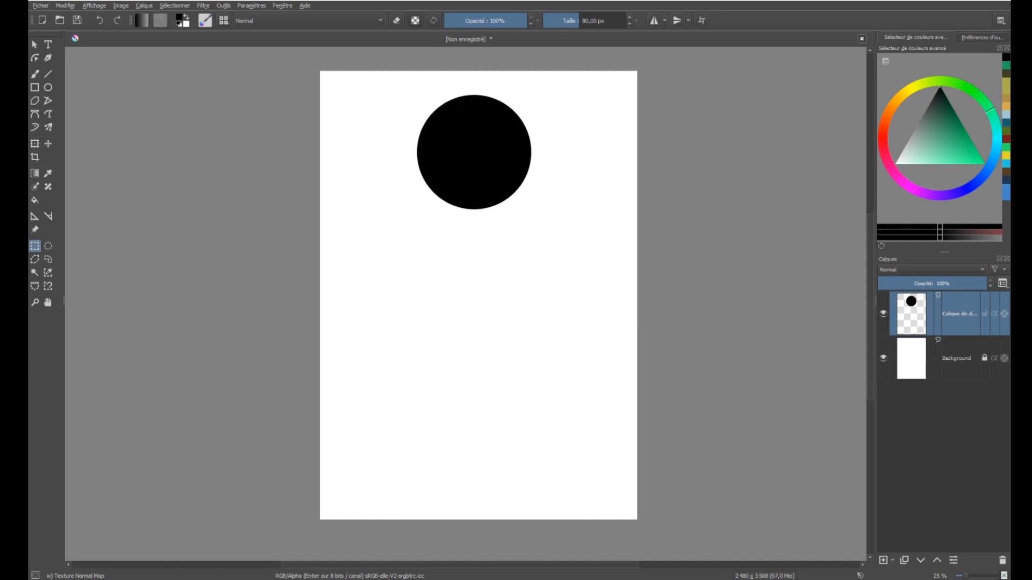
Step: Examine the layer operations offered for the black circle's layer, without applying any
{"action": "right_click", "coordinate": [960, 322]}
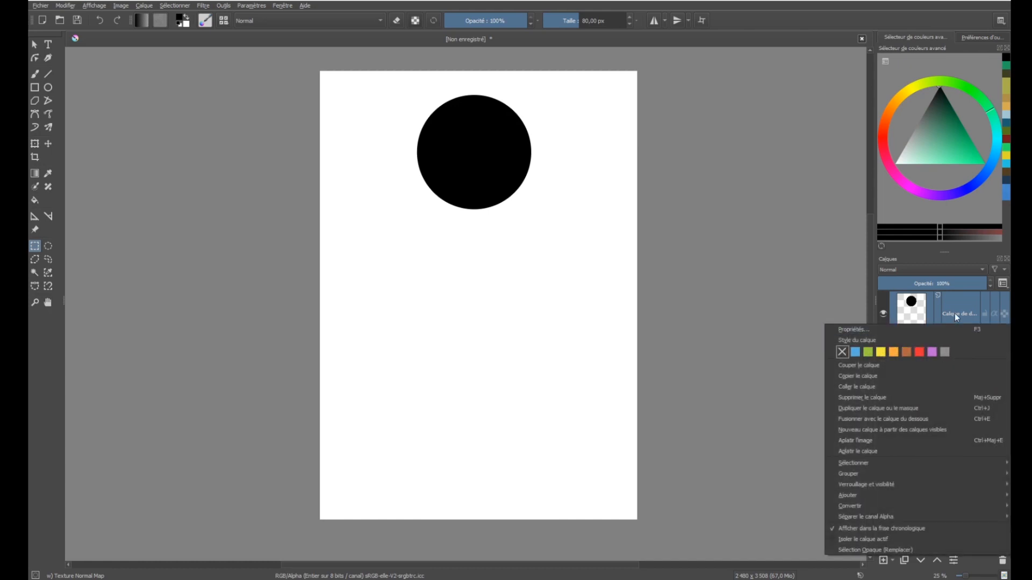
{"action": "right_click", "coordinate": [961, 299]}
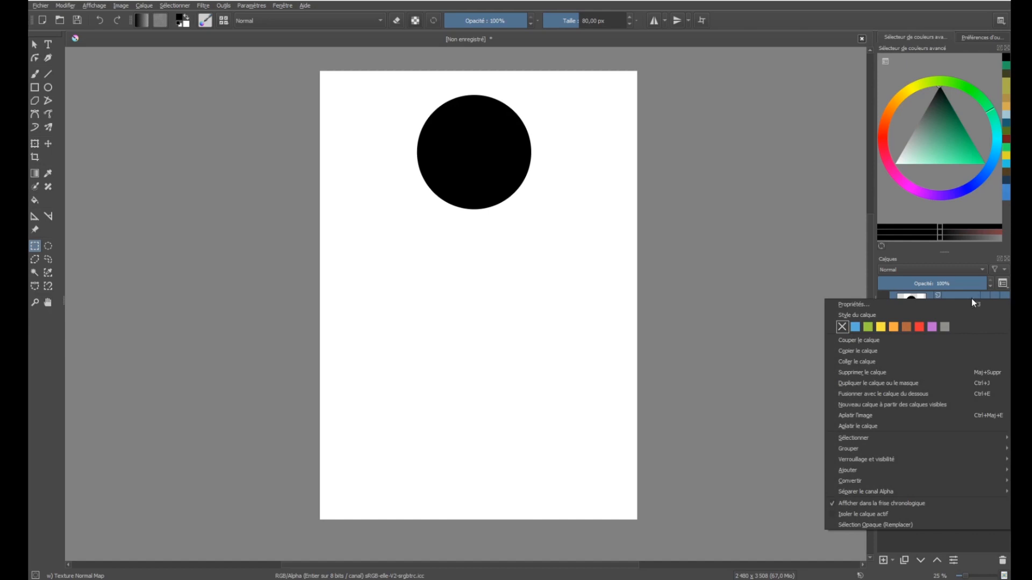
{"action": "left_click", "coordinate": [971, 298]}
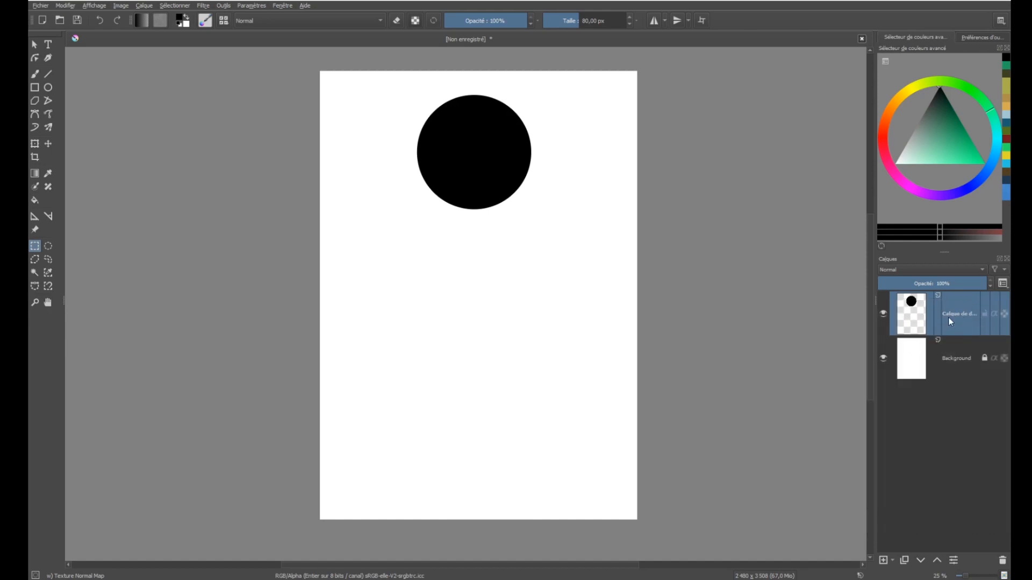
{"action": "right_click", "coordinate": [960, 299]}
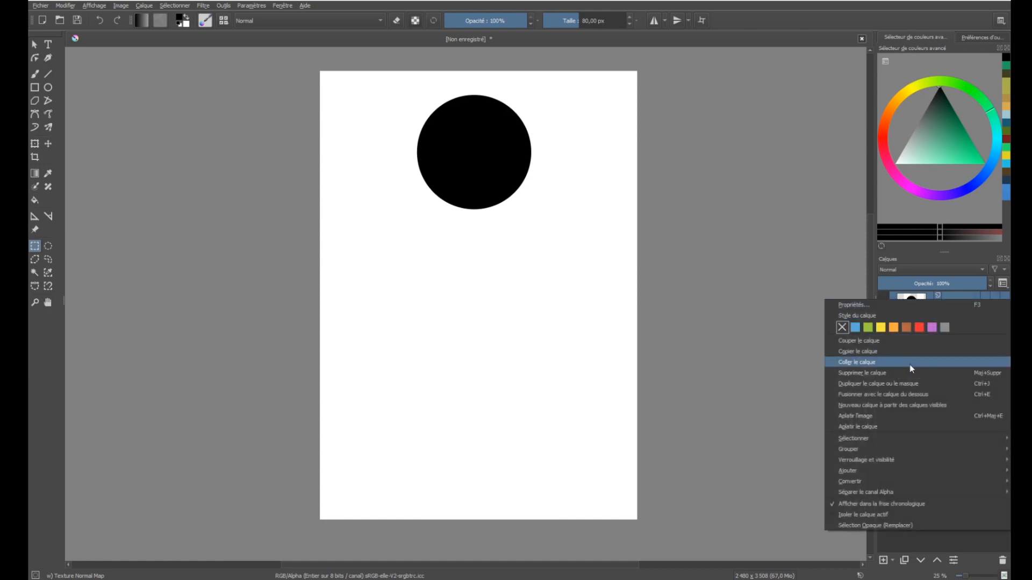
{"action": "left_click", "coordinate": [954, 297]}
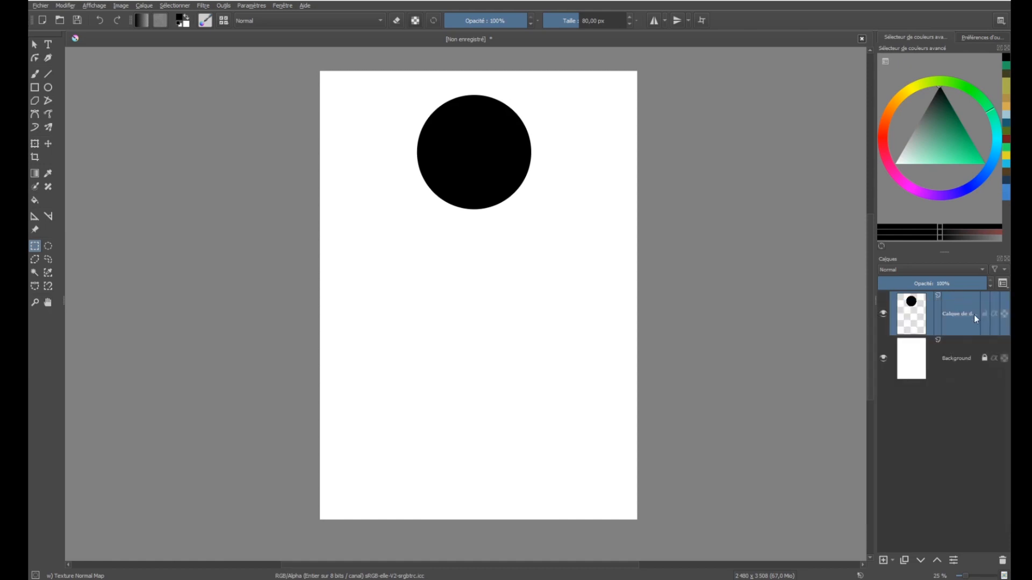
Step: Rename the black circle's layer to "Rond"
{"action": "mouse_move", "coordinate": [955, 317]}
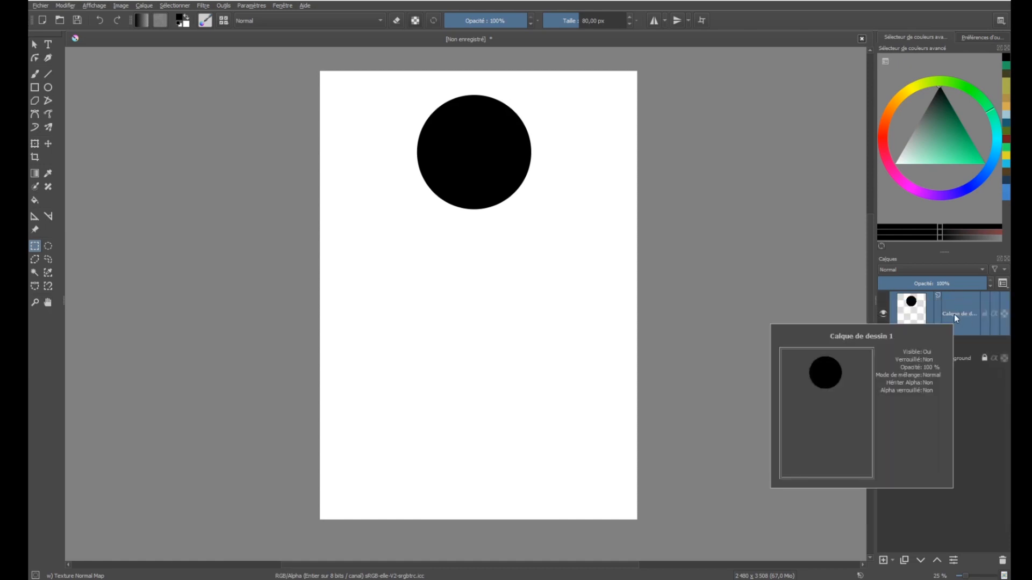
{"action": "double_click", "coordinate": [955, 317]}
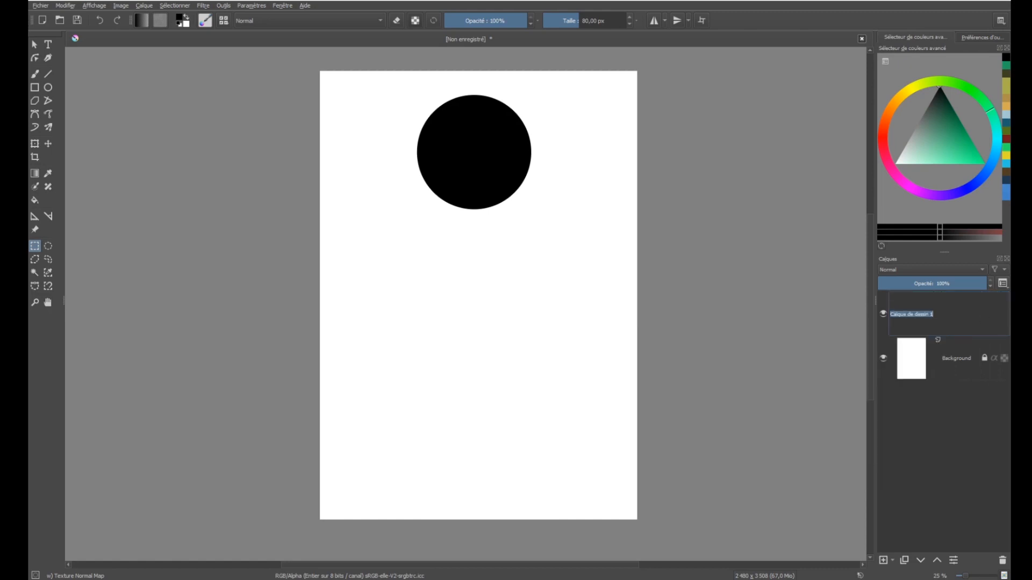
{"action": "type", "text": "Rond"}
{"action": "key", "text": "Return"}
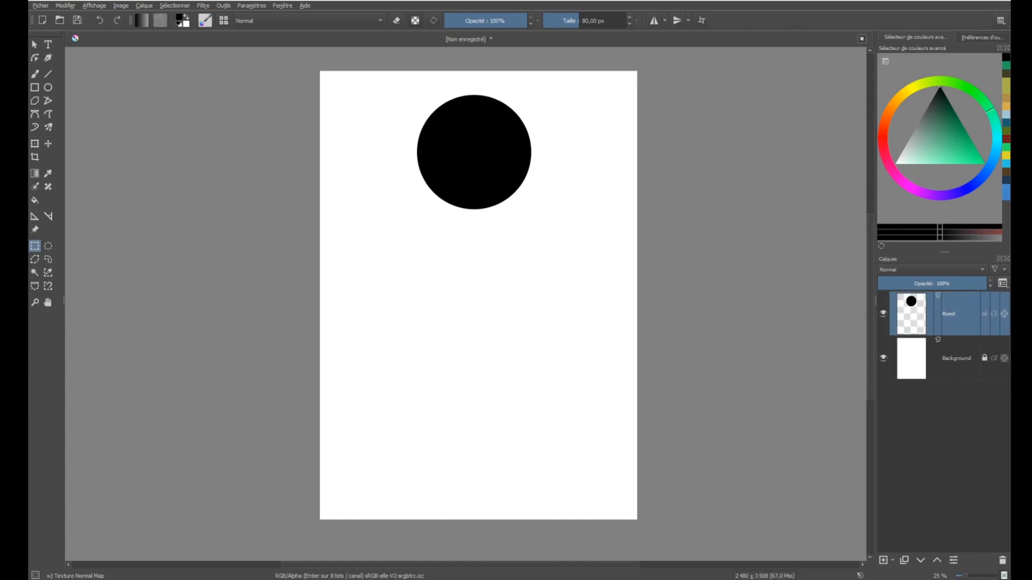
Step: Duplicate the Rond layer twice to get two copies of the black circle
{"action": "right_click", "coordinate": [959, 322]}
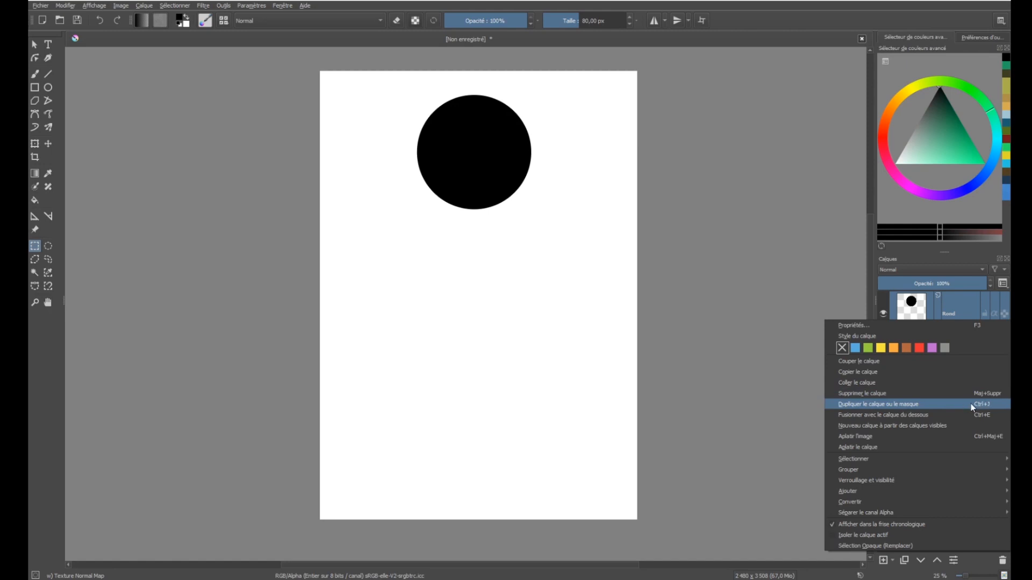
{"action": "left_click", "coordinate": [970, 404]}
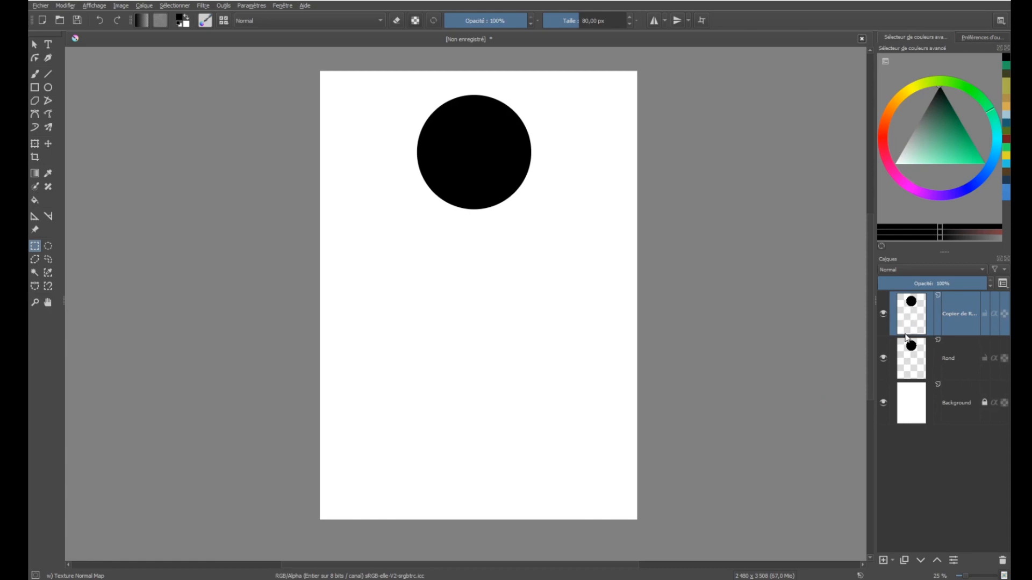
{"action": "key", "text": "ctrl+j"}
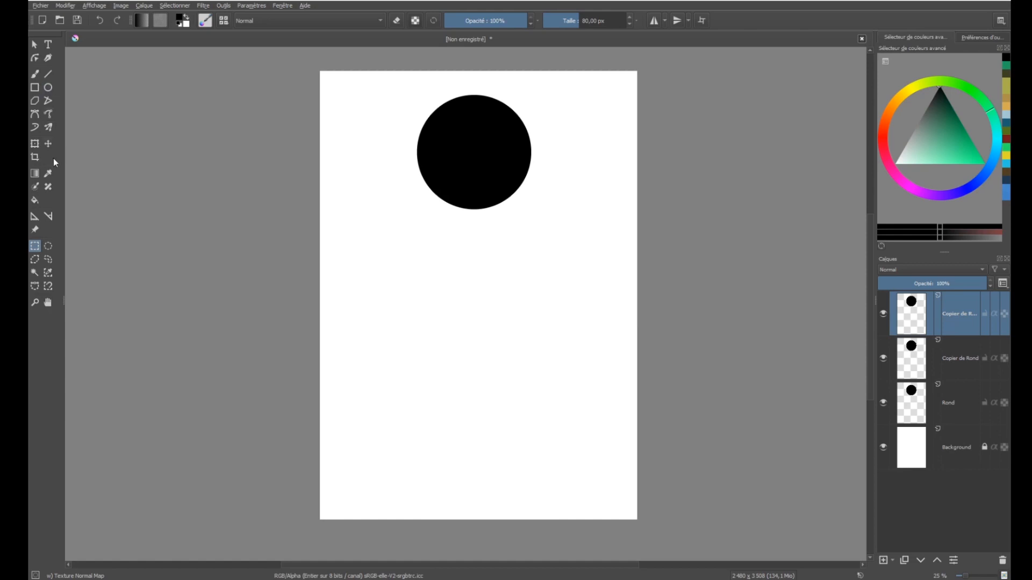
Step: Move the topmost layer's circle straight down to just below the original, and make the other copy's layer active
{"action": "left_click", "coordinate": [48, 143]}
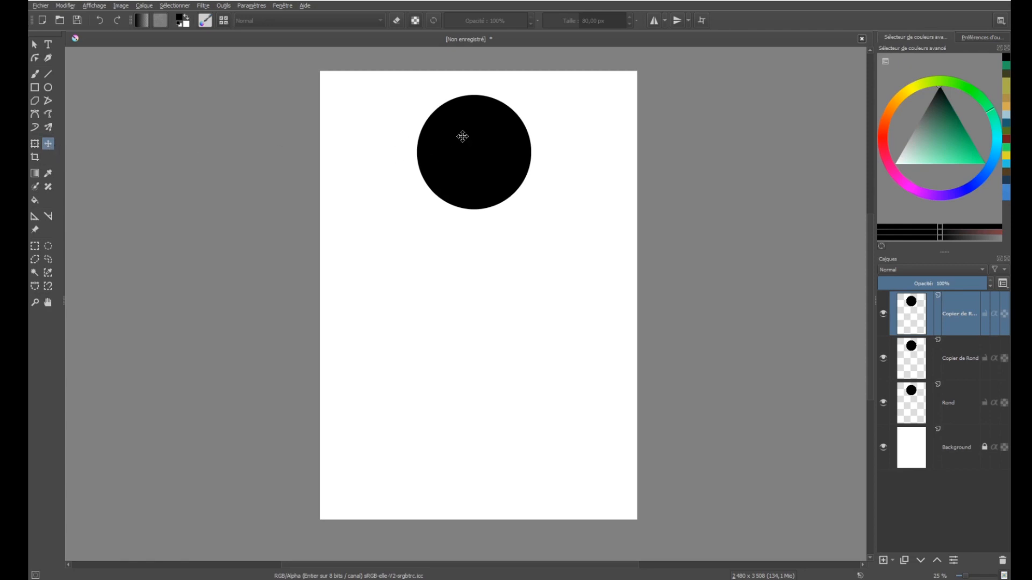
{"action": "left_click_drag", "start_coordinate": [462, 137], "coordinate": [476, 264]}
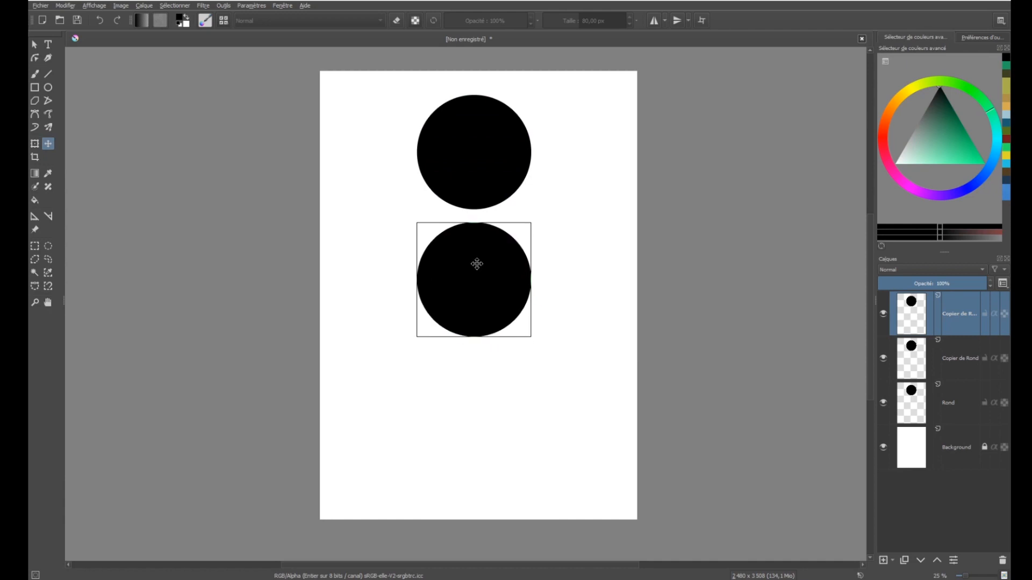
{"action": "left_click", "coordinate": [946, 360]}
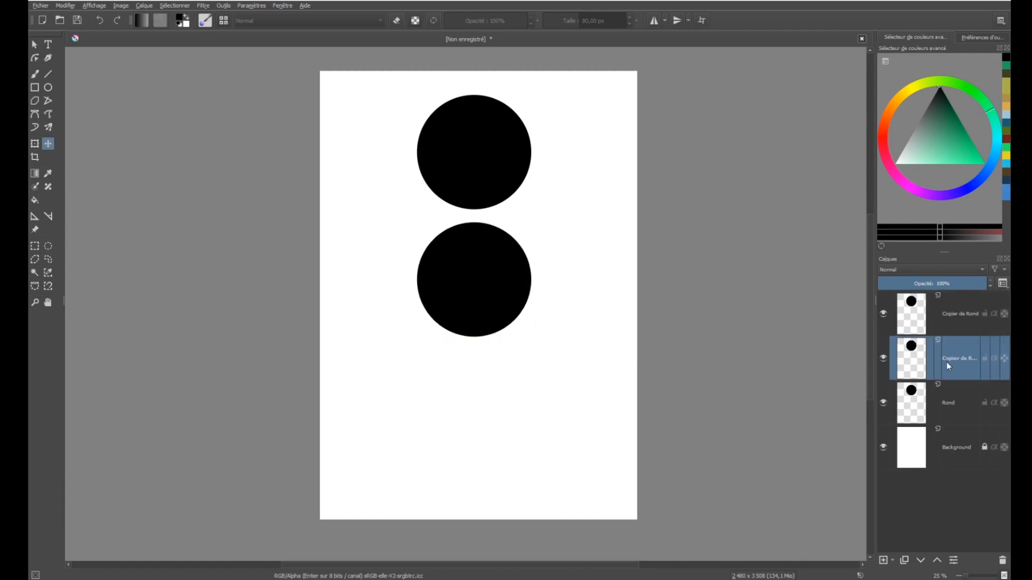
Step: Check which circle belongs to each copied layer by hiding and showing both layers one at a time
{"action": "left_click_drag", "start_coordinate": [486, 139], "coordinate": [497, 286]}
{"action": "left_click", "coordinate": [962, 317]}
{"action": "left_click", "coordinate": [883, 314]}
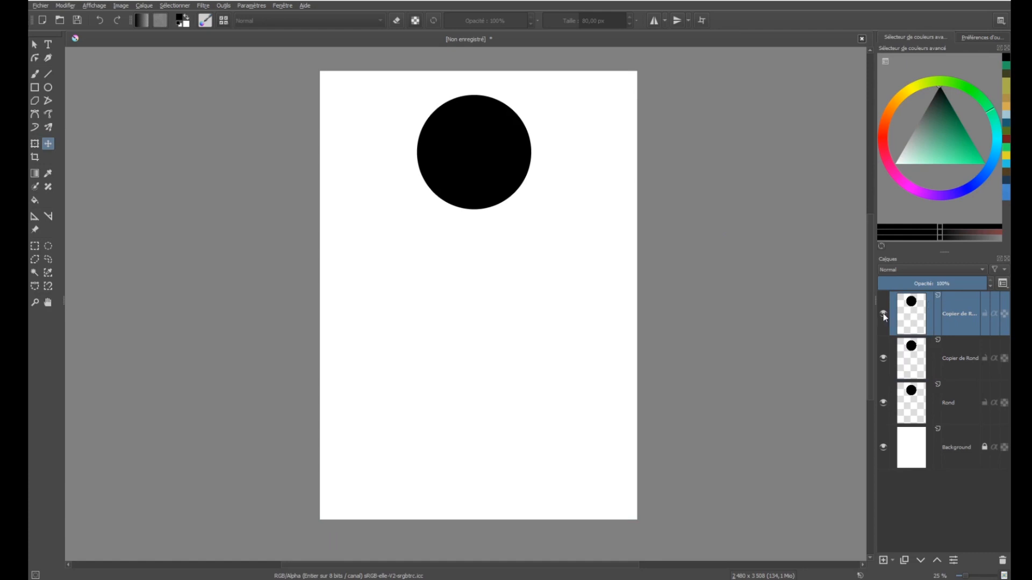
{"action": "left_click", "coordinate": [883, 314]}
{"action": "left_click", "coordinate": [883, 359]}
{"action": "left_click", "coordinate": [883, 358]}
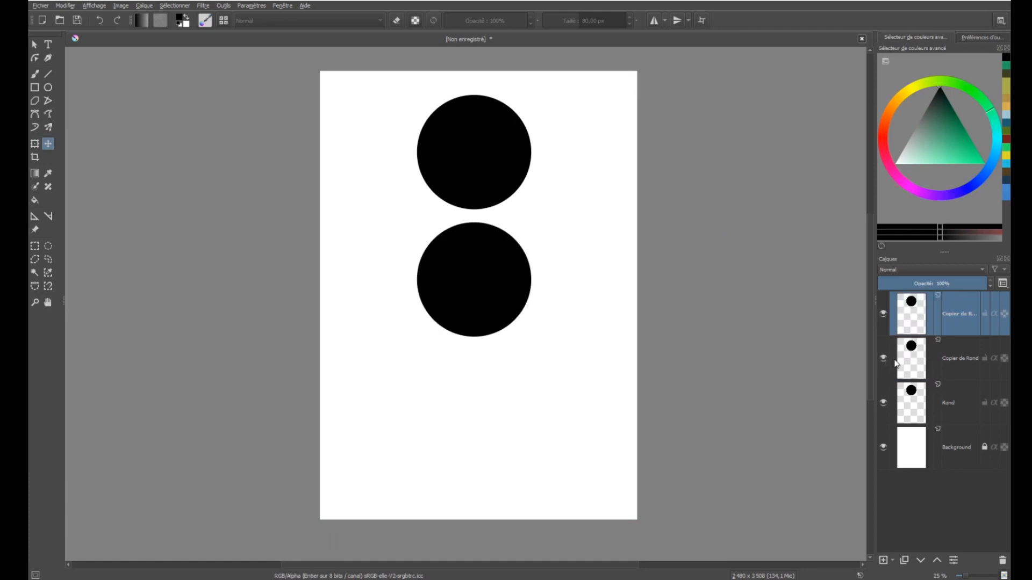
Step: Move the lower copied layer's circle straight down near the page's bottom, and space the topmost layer's circle evenly between the other two
{"action": "left_click", "coordinate": [959, 359]}
{"action": "left_click_drag", "start_coordinate": [479, 166], "coordinate": [479, 452]}
{"action": "left_click_drag", "start_coordinate": [912, 338], "coordinate": [911, 304]}
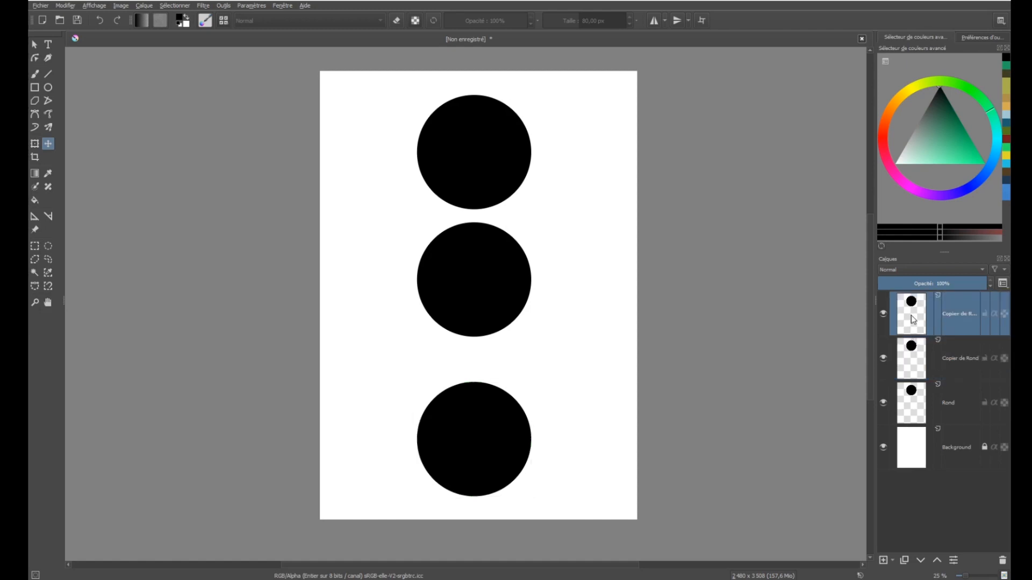
{"action": "left_click_drag", "start_coordinate": [901, 378], "coordinate": [903, 379]}
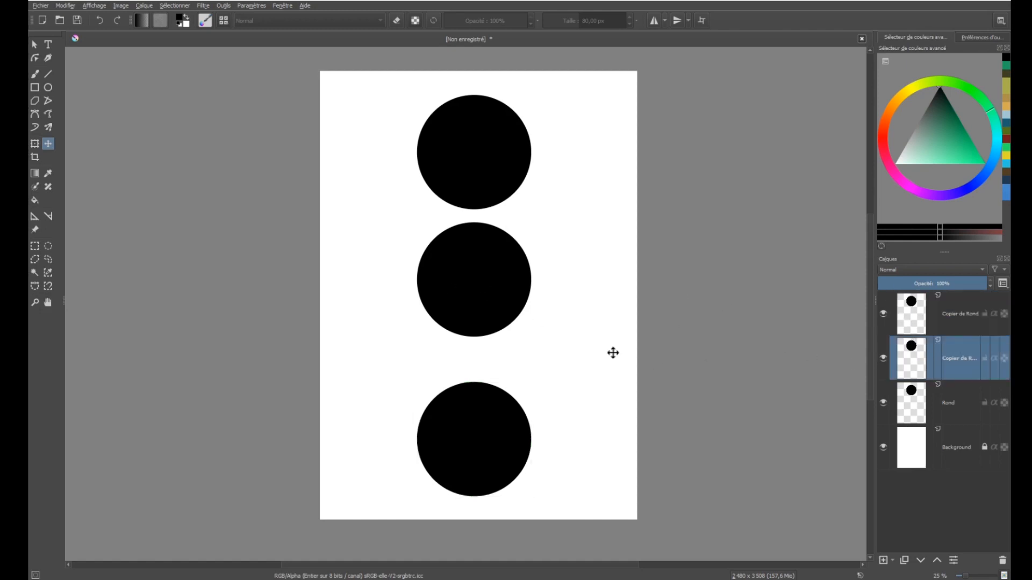
{"action": "left_click", "coordinate": [911, 316]}
{"action": "left_click_drag", "start_coordinate": [486, 271], "coordinate": [486, 282]}
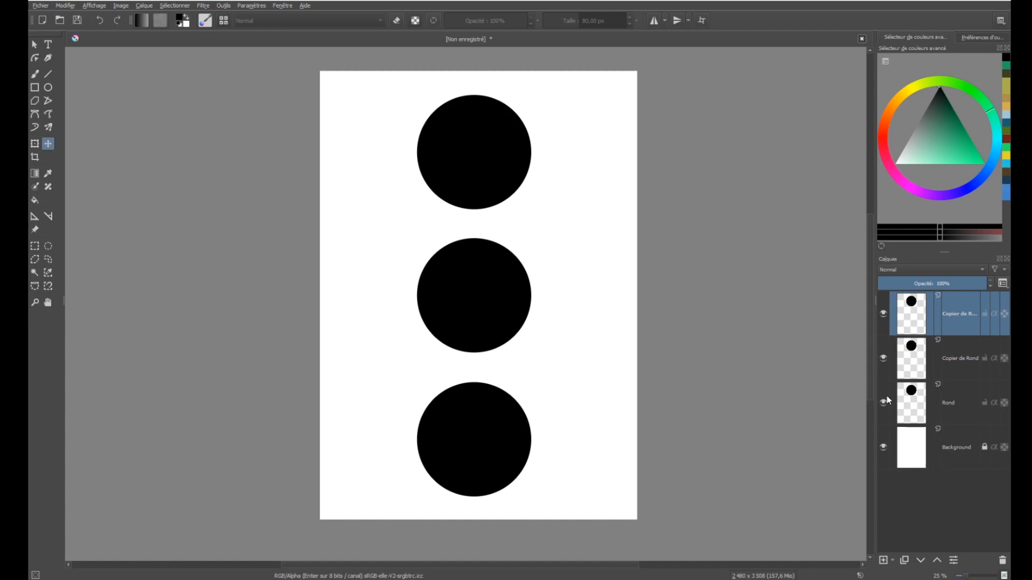
Step: Unlock the Background layer and choose a dark brownish grey as the foreground colour
{"action": "mouse_move", "coordinate": [888, 397]}
{"action": "left_click", "coordinate": [938, 458]}
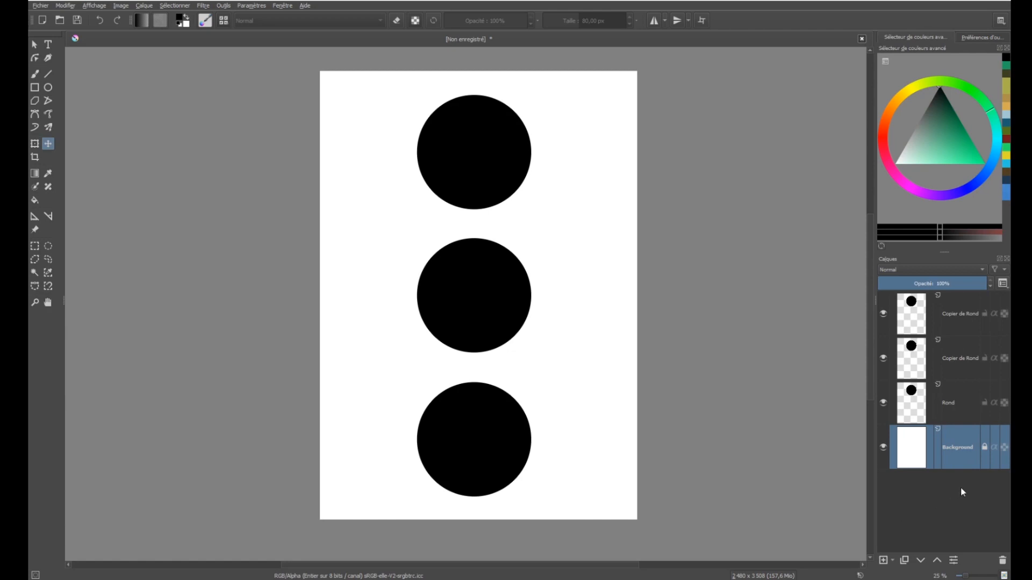
{"action": "left_click", "coordinate": [984, 448]}
{"action": "left_click", "coordinate": [926, 124]}
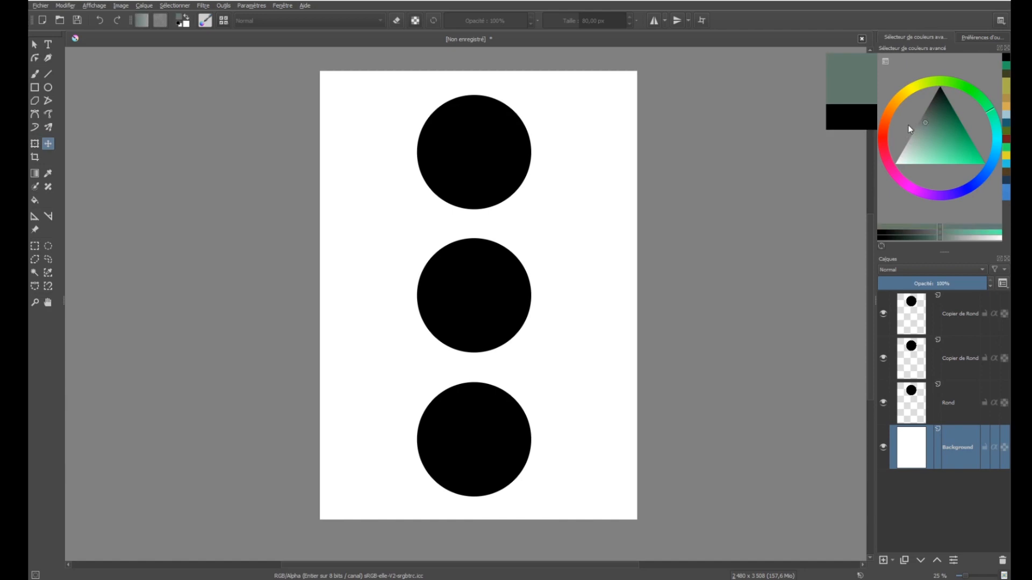
{"action": "mouse_move", "coordinate": [902, 102]}
{"action": "left_mouse_down"}
{"action": "mouse_move", "coordinate": [888, 122]}
{"action": "mouse_move", "coordinate": [892, 111]}
{"action": "mouse_move", "coordinate": [925, 116]}
{"action": "left_mouse_up"}
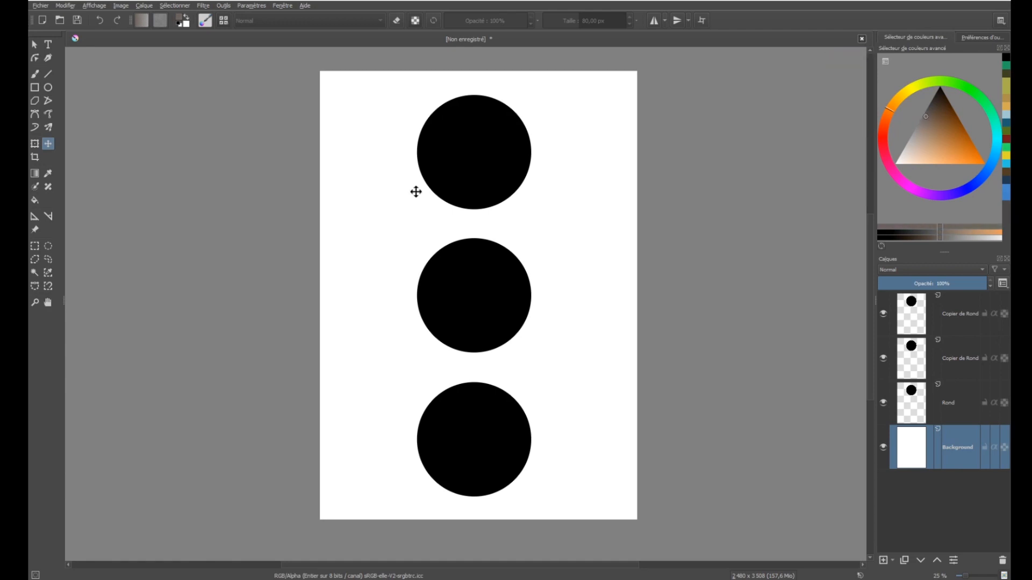
Step: Try filling the whole Background layer with the foreground colour, and undo the fill
{"action": "left_click", "coordinate": [66, 6]}
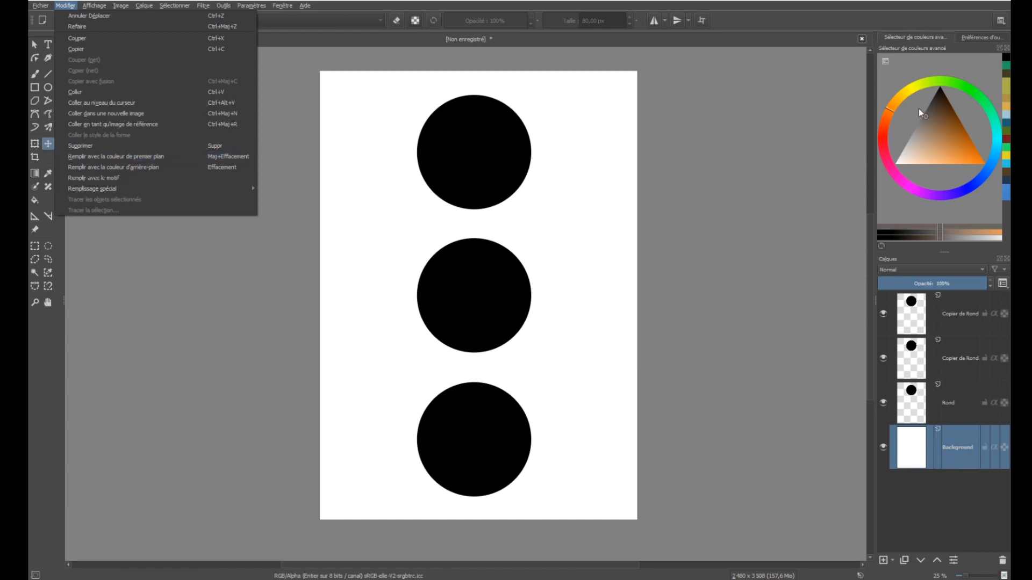
{"action": "left_click", "coordinate": [95, 158]}
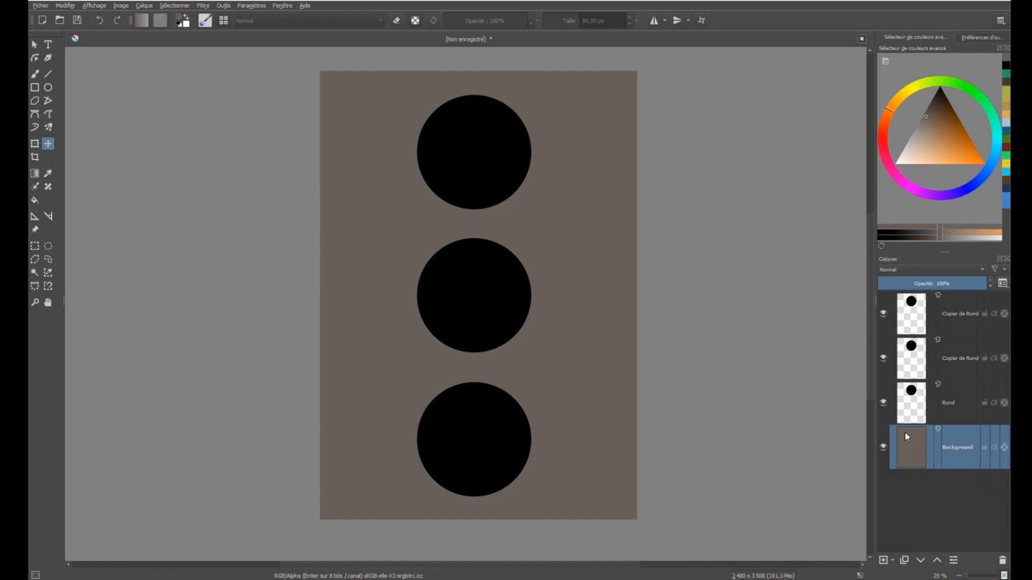
{"action": "key", "text": "ctrl+z"}
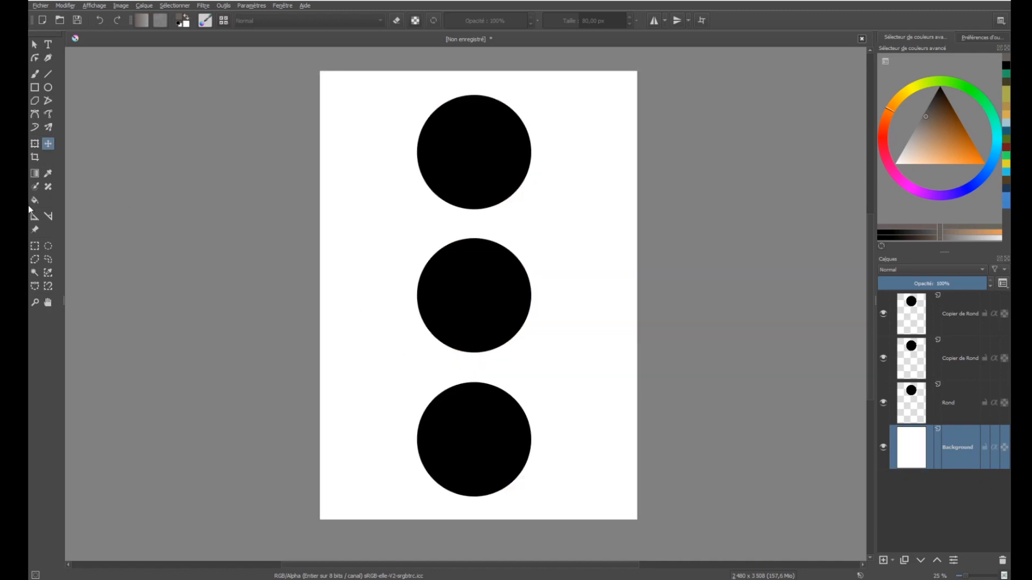
Step: Fill the Background layer around the circles using the Fill tool, and hide the three circle layers to inspect the filled area
{"action": "left_click", "coordinate": [35, 200]}
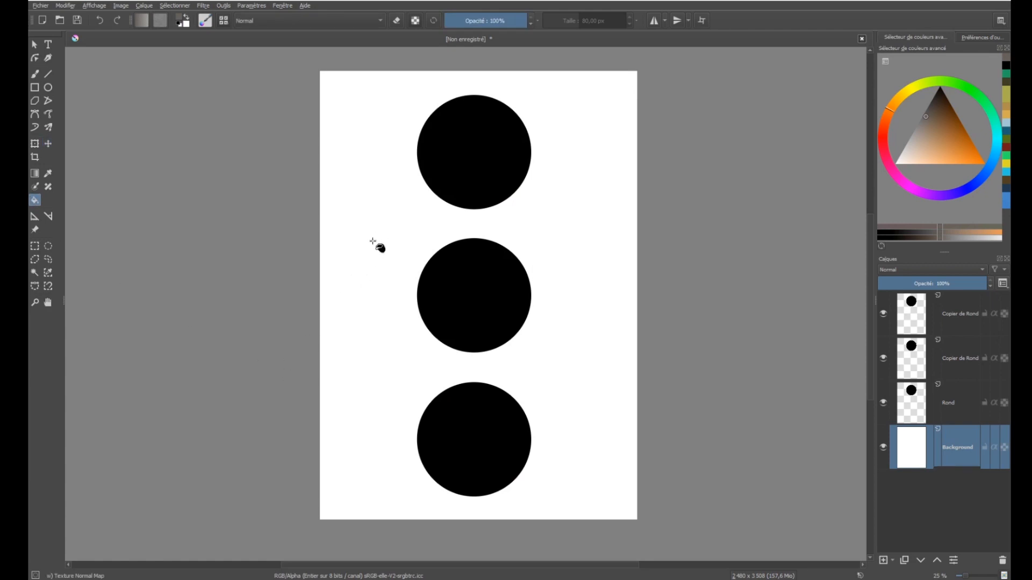
{"action": "left_click", "coordinate": [378, 243]}
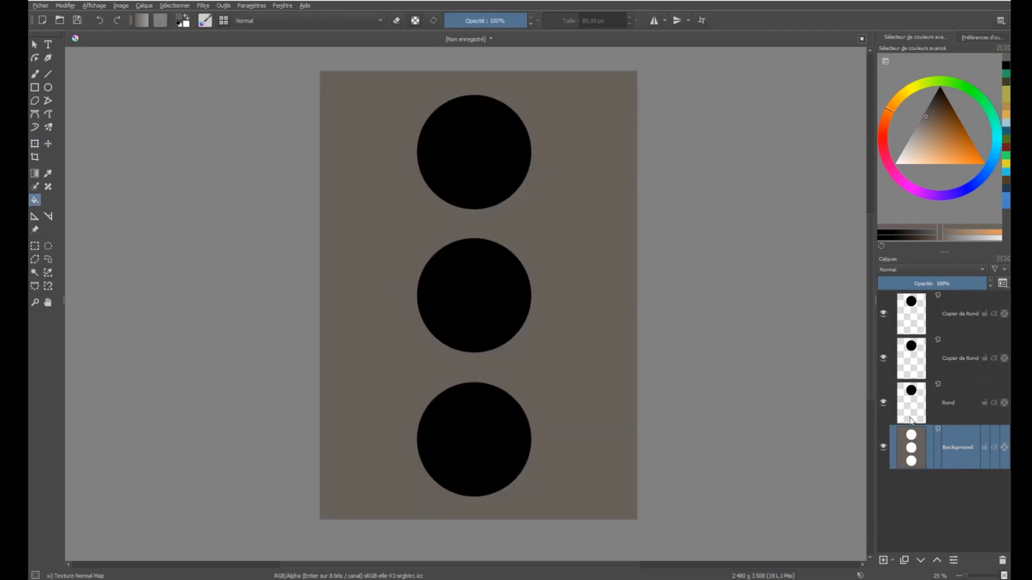
{"action": "mouse_move", "coordinate": [904, 453]}
{"action": "left_mouse_down"}
{"action": "mouse_move", "coordinate": [873, 314]}
{"action": "mouse_move", "coordinate": [910, 461]}
{"action": "left_mouse_up"}
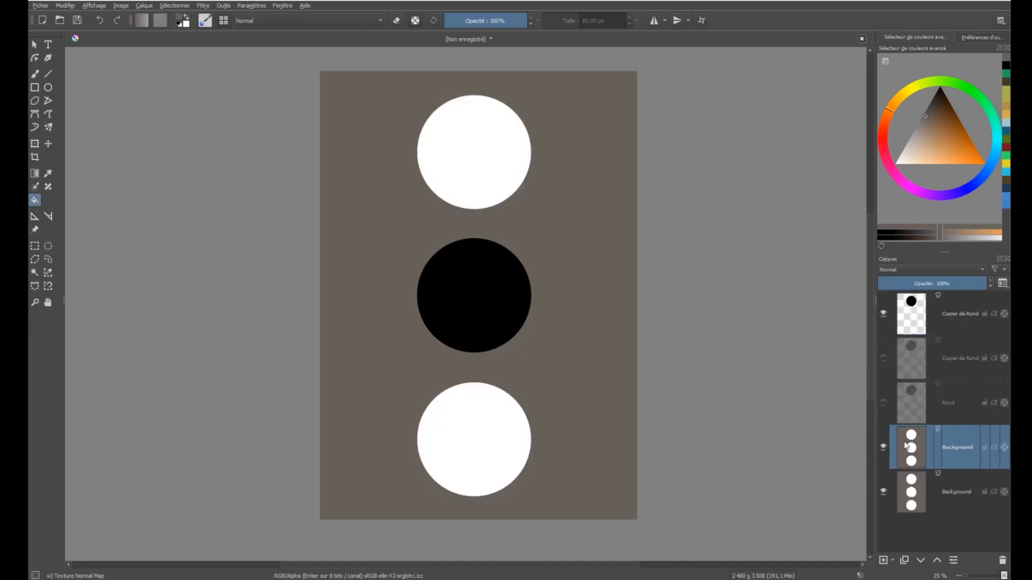
{"action": "left_click", "coordinate": [881, 313]}
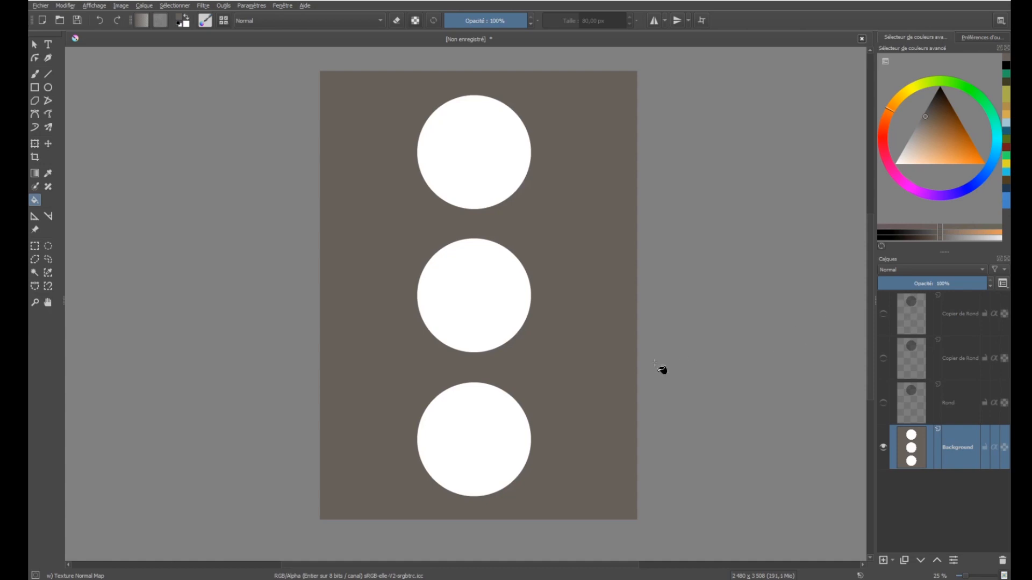
Step: Look at the Fill tool's options and make the three circle layers visible again
{"action": "left_click", "coordinate": [972, 37]}
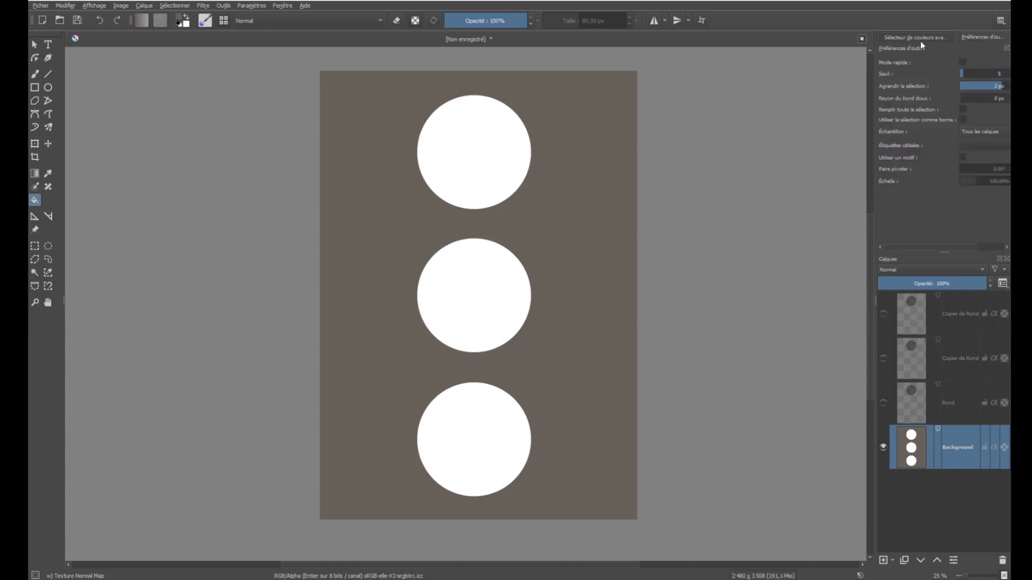
{"action": "left_click", "coordinate": [915, 38]}
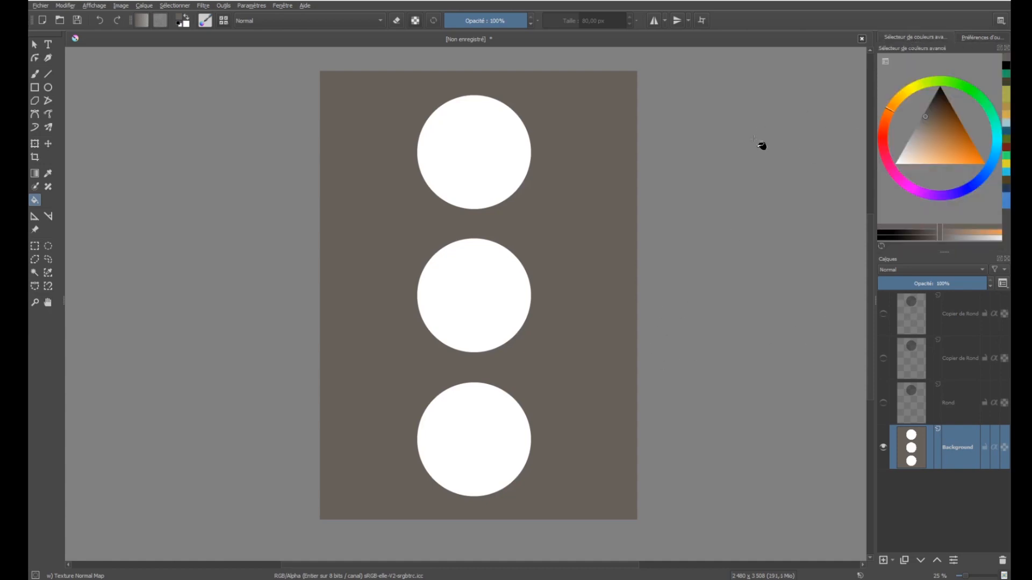
{"action": "left_click", "coordinate": [883, 403]}
{"action": "left_click", "coordinate": [883, 359]}
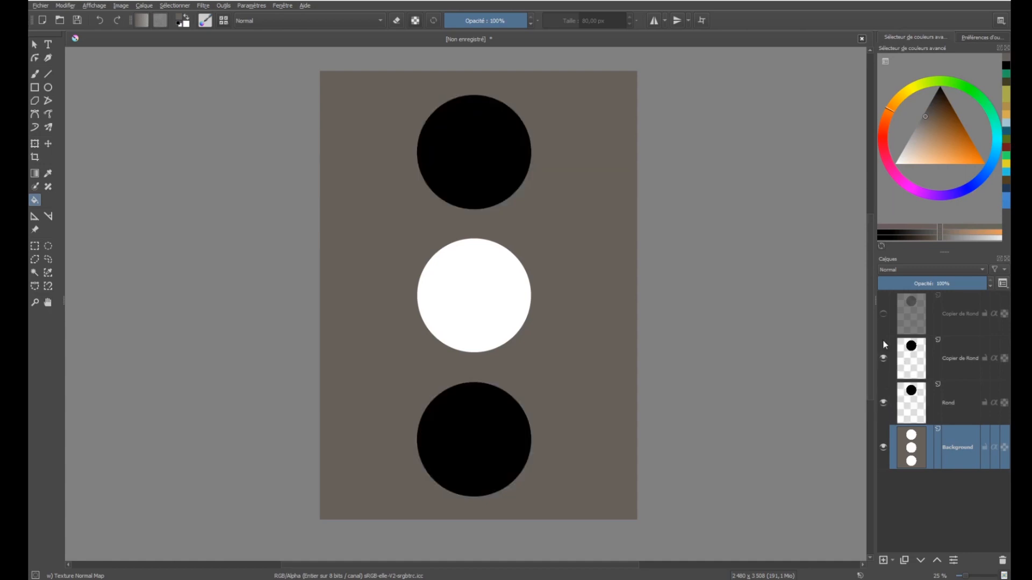
{"action": "left_click", "coordinate": [883, 314]}
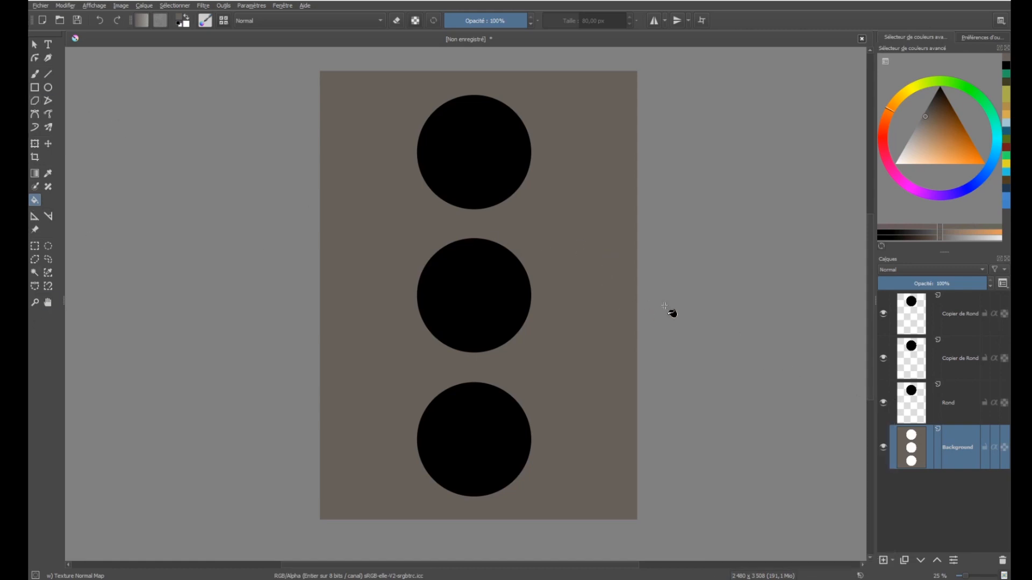
Step: Fill the entire Background layer with the brownish grey foreground colour, covering the white circle areas too
{"action": "left_click", "coordinate": [65, 6]}
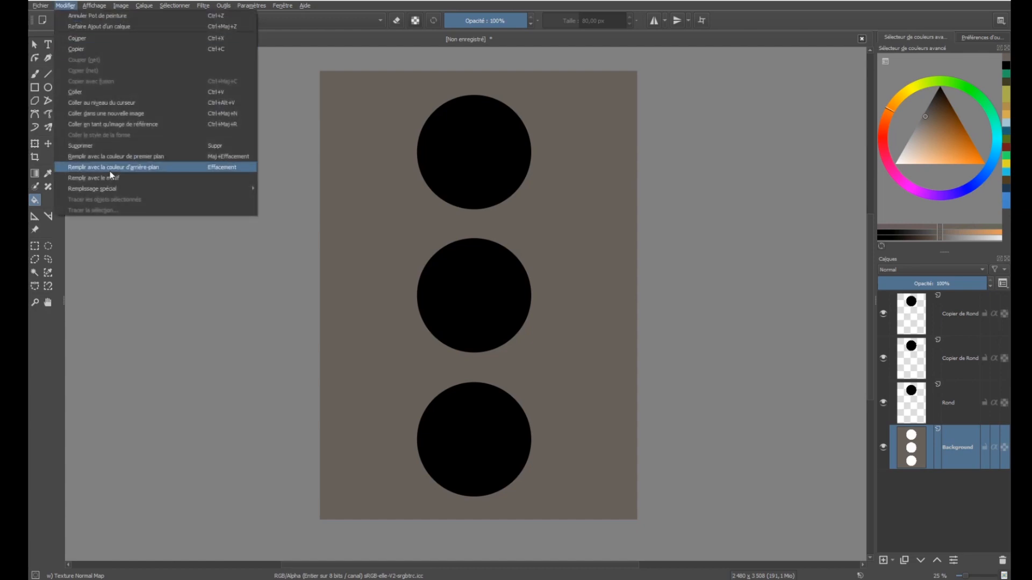
{"action": "left_click", "coordinate": [106, 156]}
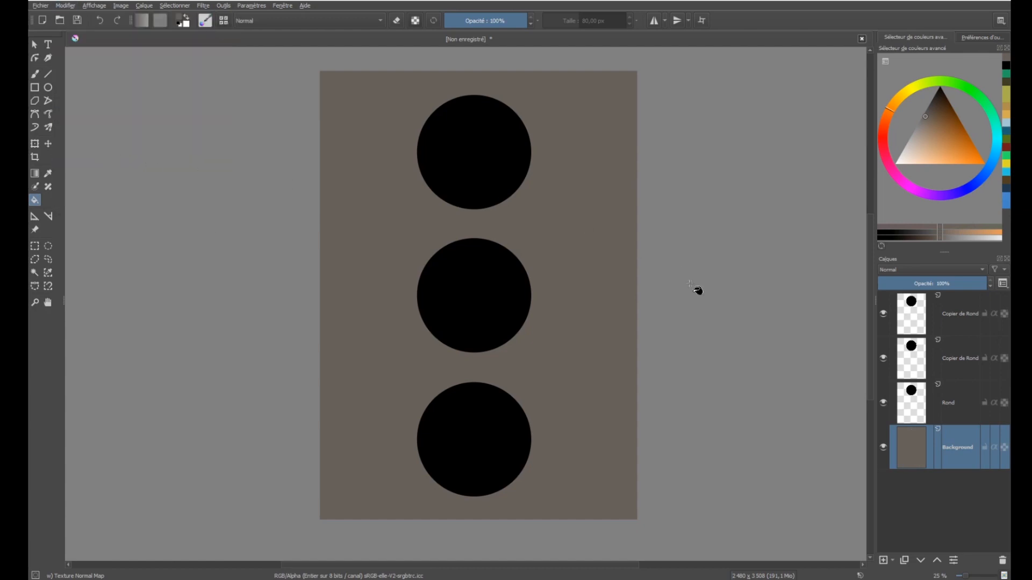
Step: Lock the Background layer again and choose a light blue as the foreground colour
{"action": "left_click", "coordinate": [917, 315]}
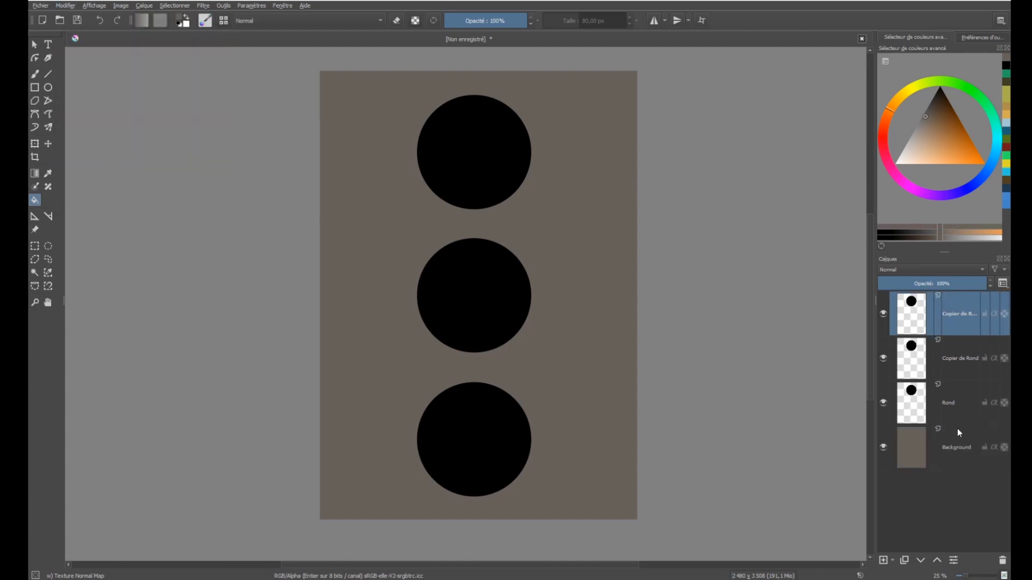
{"action": "left_click", "coordinate": [985, 447]}
{"action": "left_click", "coordinate": [993, 166]}
Step: Fill the three black circles with light blue, each on its own layer, starting with the Rond layer
{"action": "left_click", "coordinate": [915, 407]}
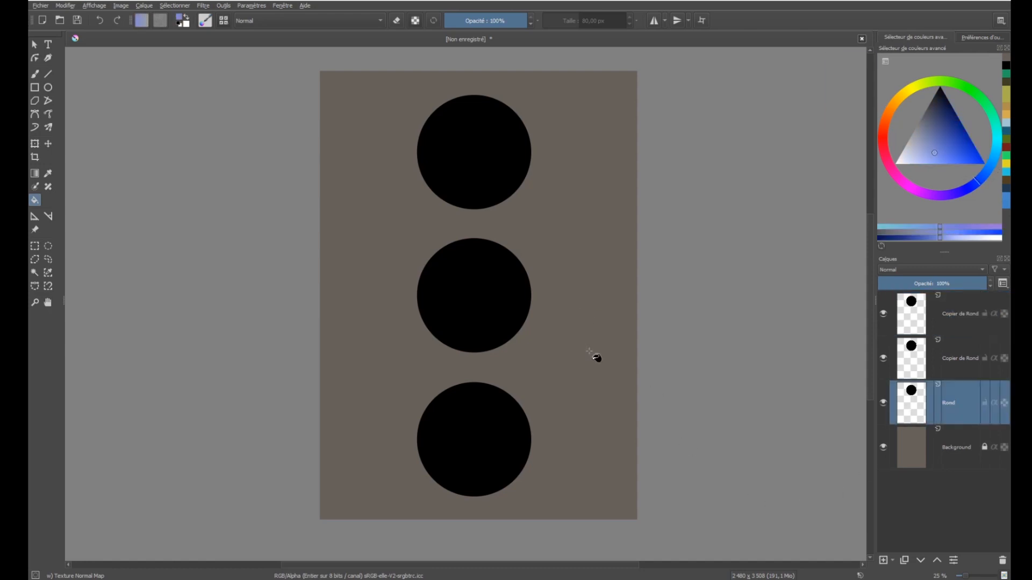
{"action": "left_click", "coordinate": [497, 420]}
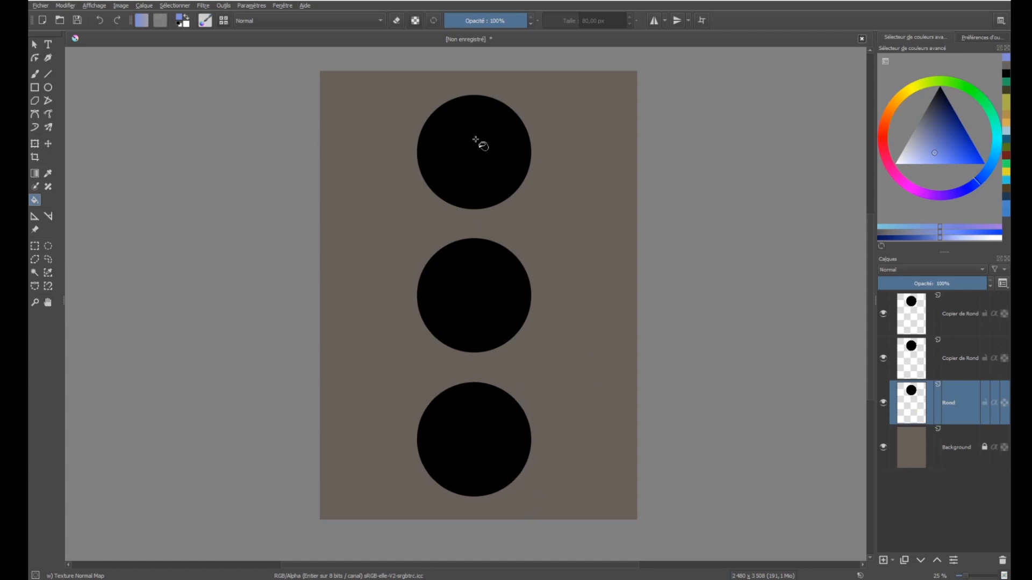
{"action": "left_click", "coordinate": [476, 171]}
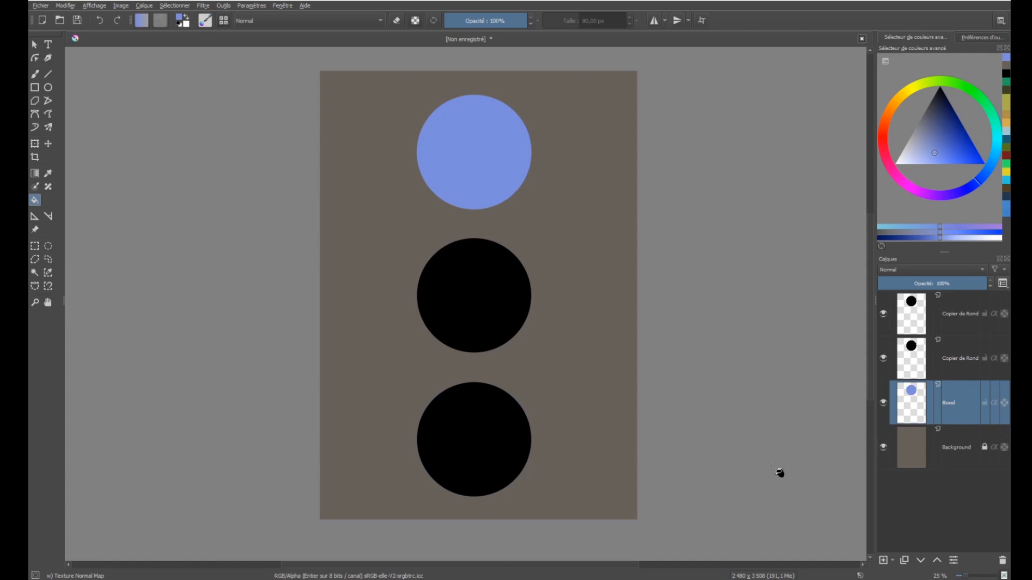
{"action": "left_click", "coordinate": [921, 373]}
{"action": "left_click", "coordinate": [883, 358]}
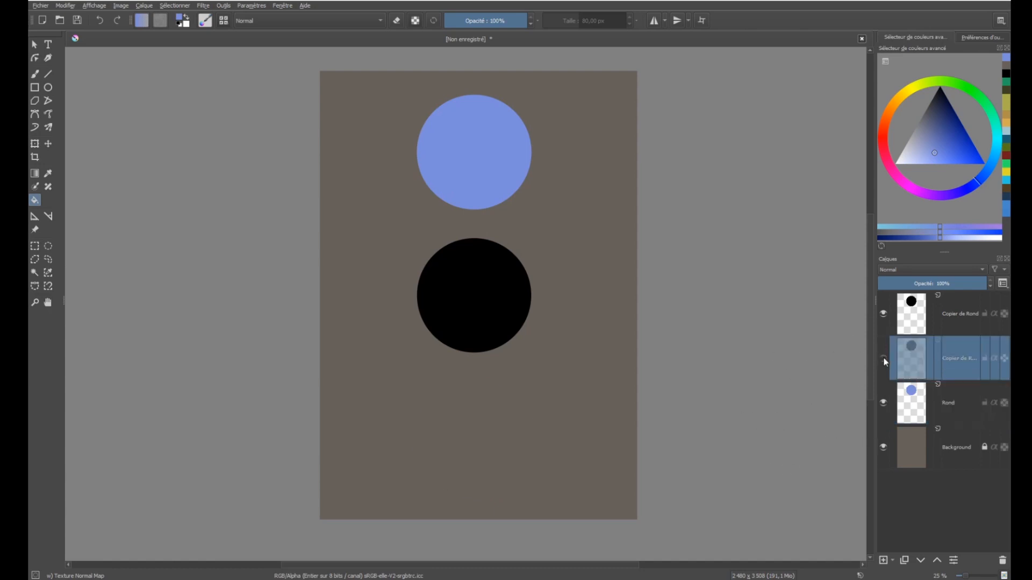
{"action": "left_click", "coordinate": [883, 358]}
{"action": "left_click", "coordinate": [498, 419]}
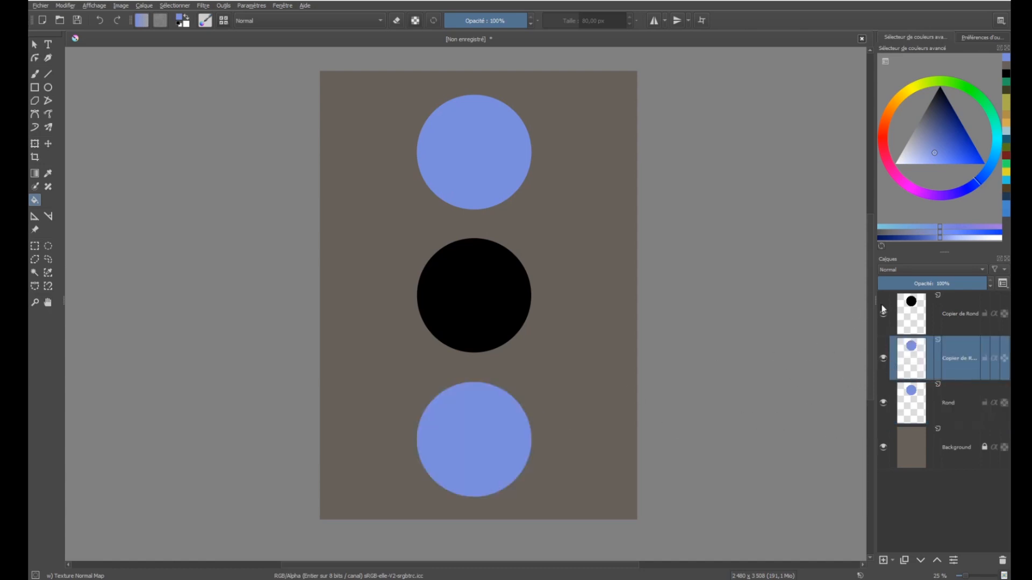
{"action": "left_click", "coordinate": [904, 314]}
{"action": "left_click", "coordinate": [508, 290]}
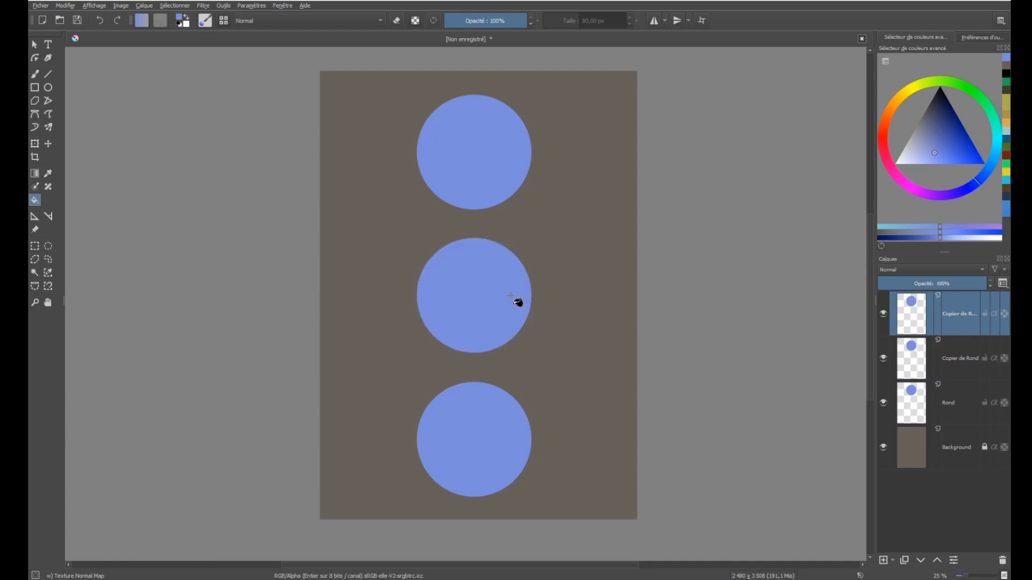
Step: Undo the light blue fills on all three circles
{"action": "key", "text": "ctrl+z"}
{"action": "key", "text": "ctrl+z"}
{"action": "key", "text": "ctrl+z"}
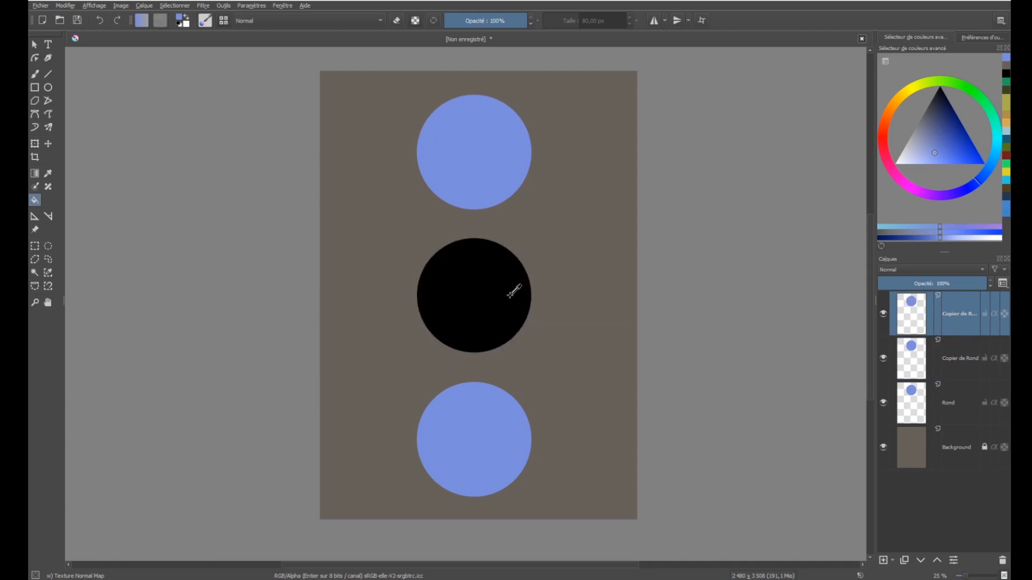
{"action": "key", "text": "ctrl+z"}
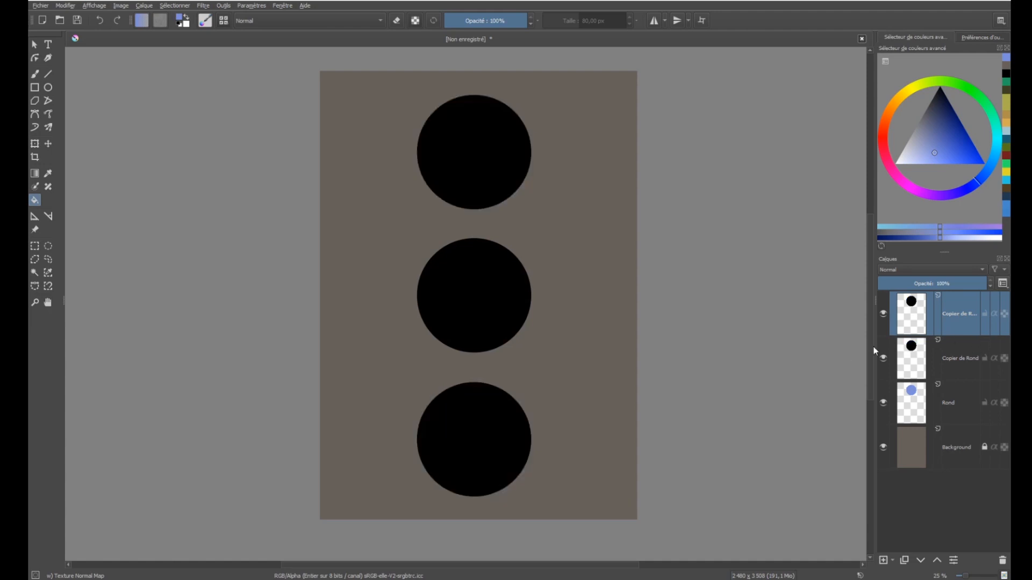
Step: Scribble diagonal strokes across the page on the Rond layer with the 80 px freehand brush
{"action": "key", "text": "b"}
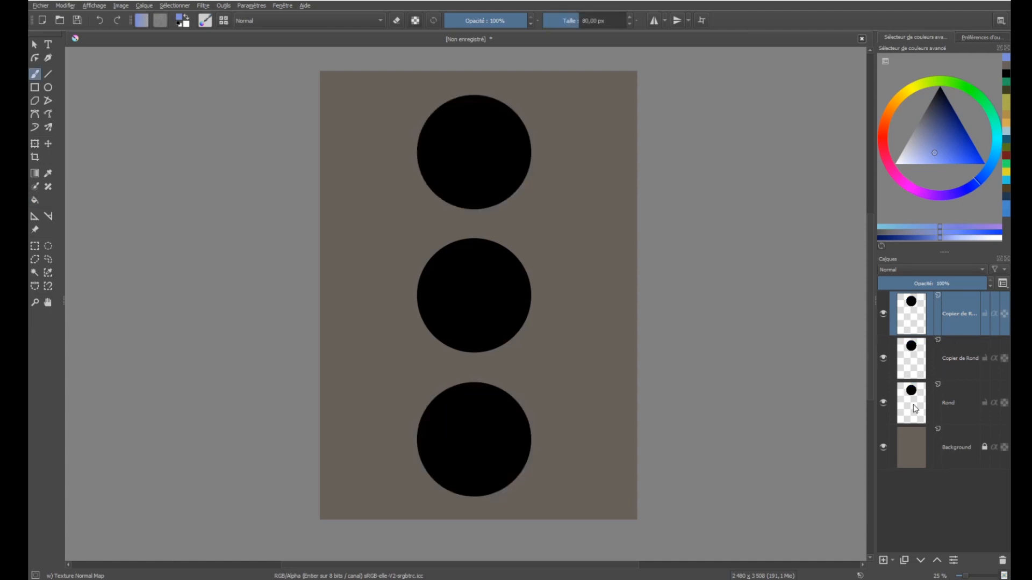
{"action": "left_click", "coordinate": [908, 400]}
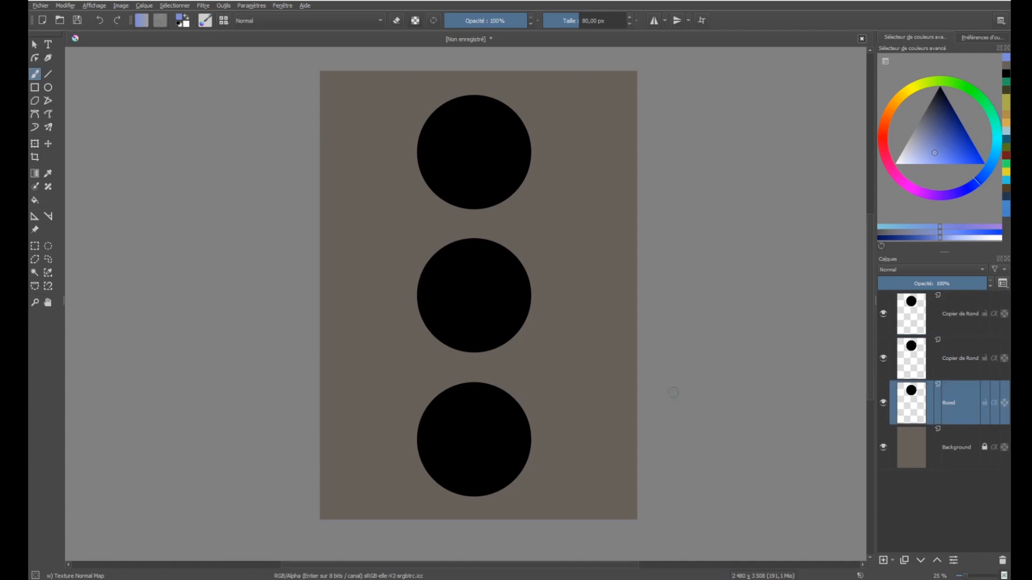
{"action": "mouse_move", "coordinate": [574, 356]}
{"action": "left_mouse_down"}
{"action": "mouse_move", "coordinate": [335, 509]}
{"action": "mouse_move", "coordinate": [364, 483]}
{"action": "mouse_move", "coordinate": [321, 501]}
{"action": "mouse_move", "coordinate": [358, 405]}
{"action": "mouse_move", "coordinate": [635, 74]}
{"action": "mouse_move", "coordinate": [323, 258]}
{"action": "left_mouse_up"}
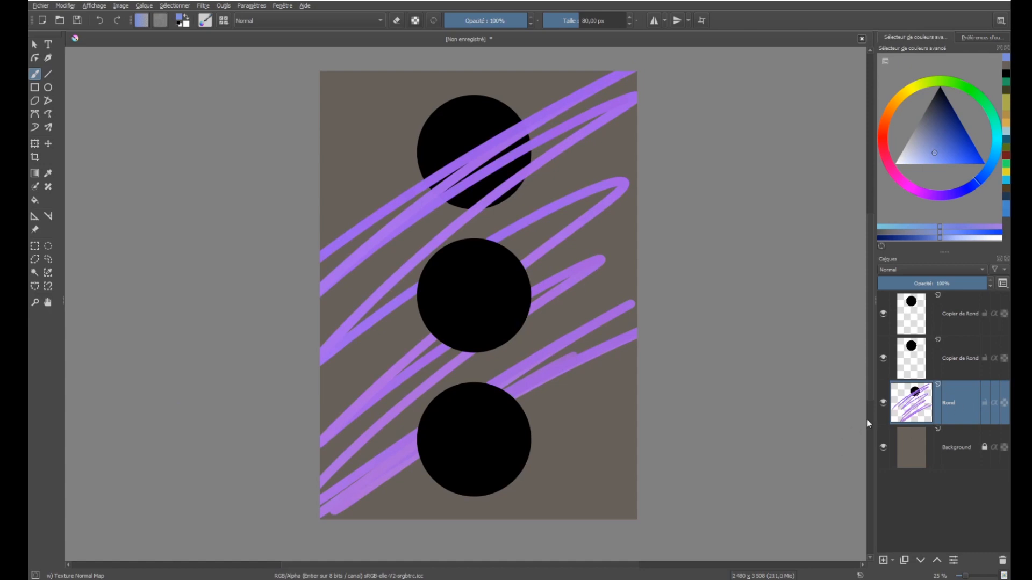
Step: Display the brush presets and undo the scribble on the Rond layer
{"action": "key", "text": "F6"}
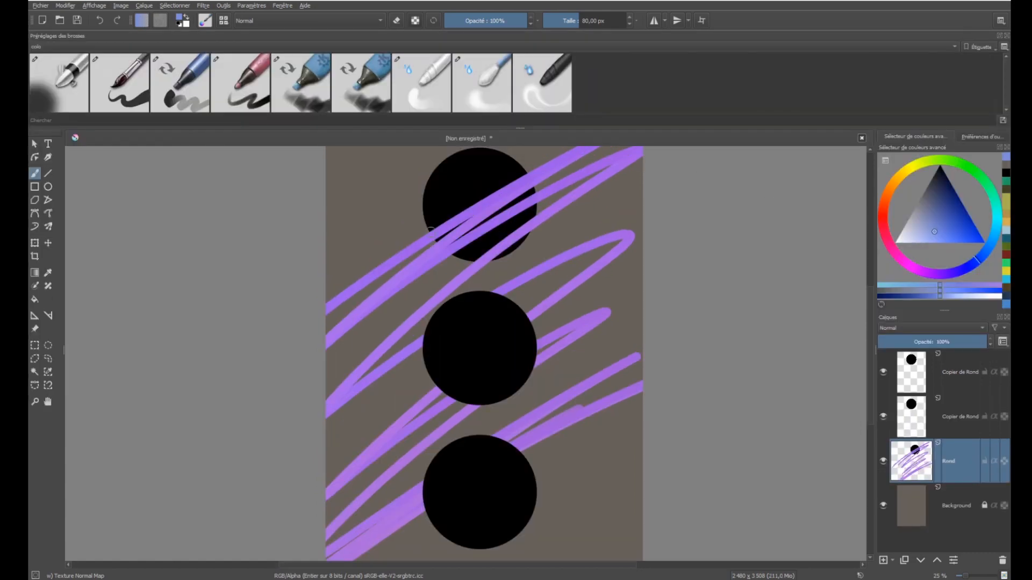
{"action": "key", "text": "ctrl+z"}
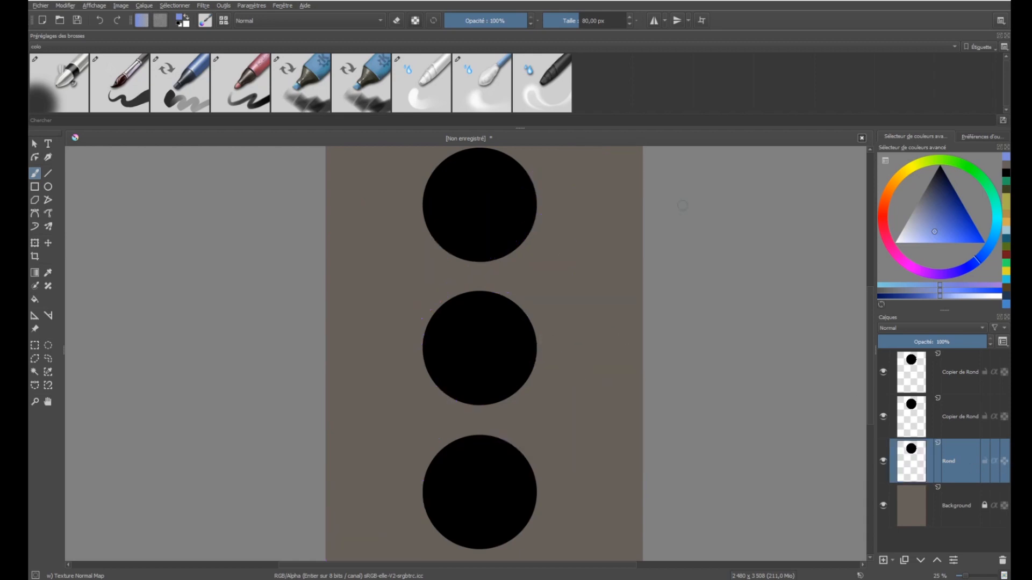
Step: Shorten the brush presets docker, show the presets of all tags, and lock alpha on the three circle layers
{"action": "left_click_drag", "start_coordinate": [588, 127], "coordinate": [589, 103]}
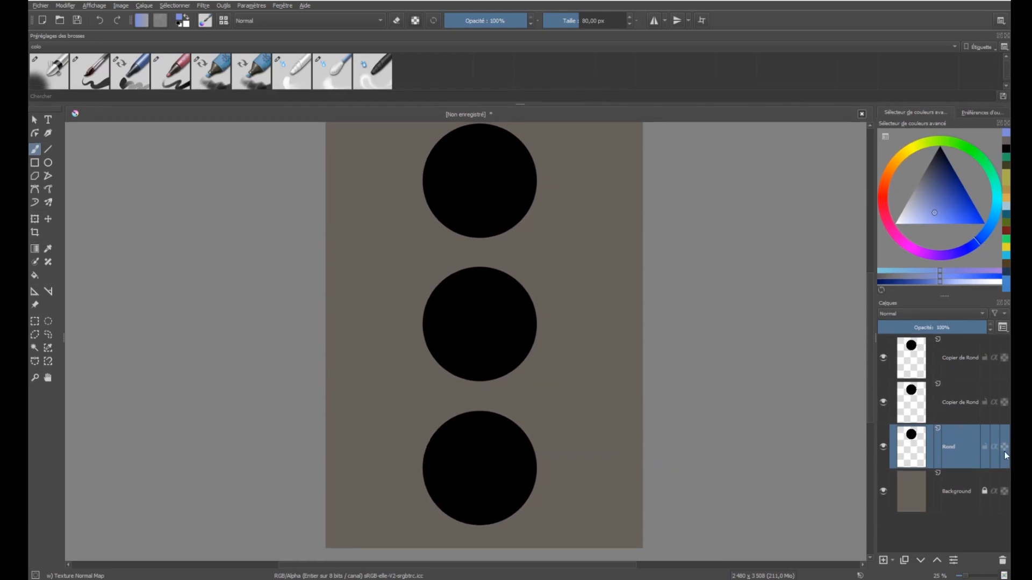
{"action": "left_click", "coordinate": [39, 49]}
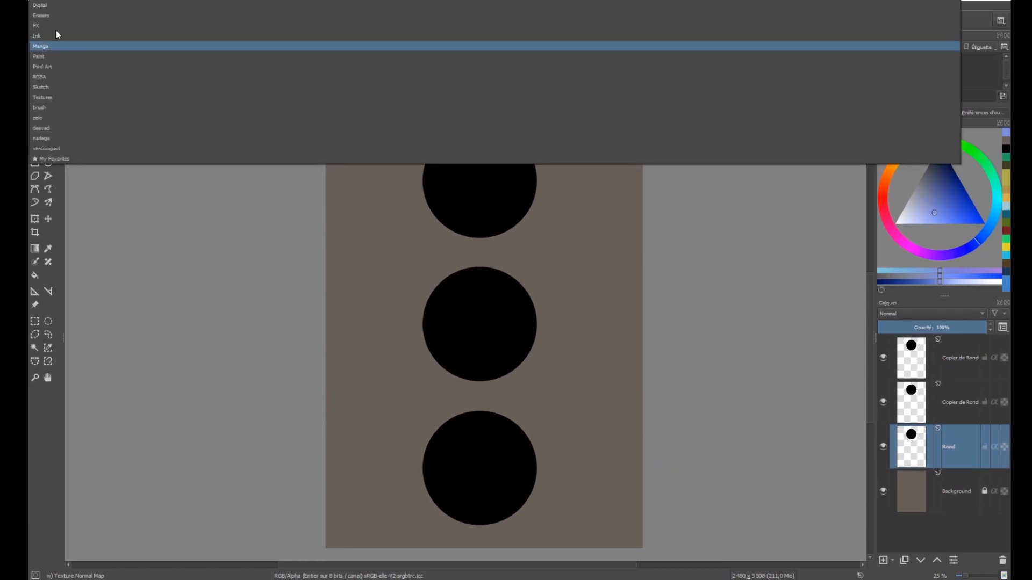
{"action": "left_click", "coordinate": [58, 4]}
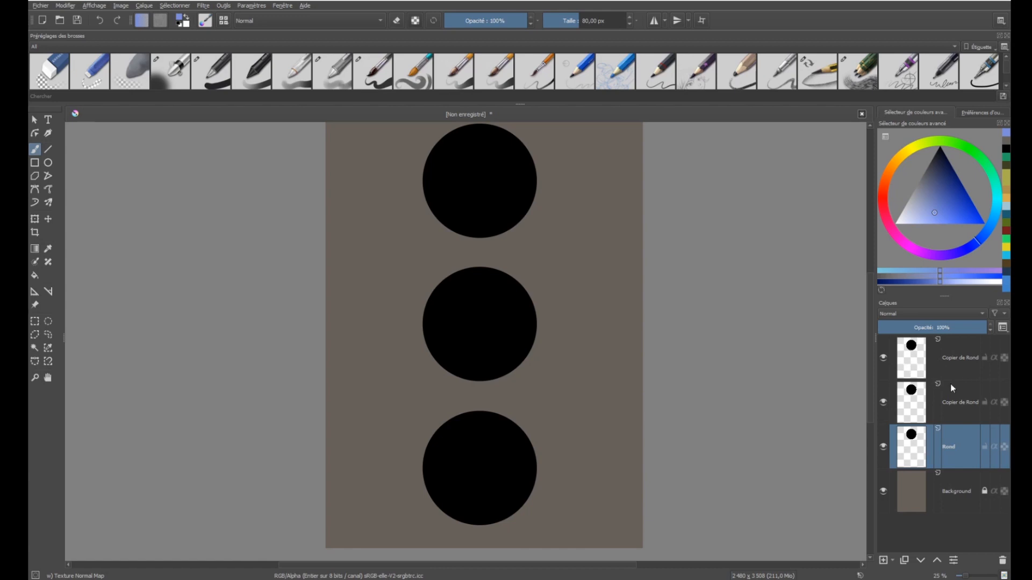
{"action": "mouse_move", "coordinate": [911, 372]}
{"action": "left_click_drag", "start_coordinate": [1005, 450], "coordinate": [1004, 359]}
Step: Paint all three black circles light blue with the Basic-1 brush, each on its own alpha-locked layer
{"action": "left_click", "coordinate": [211, 71]}
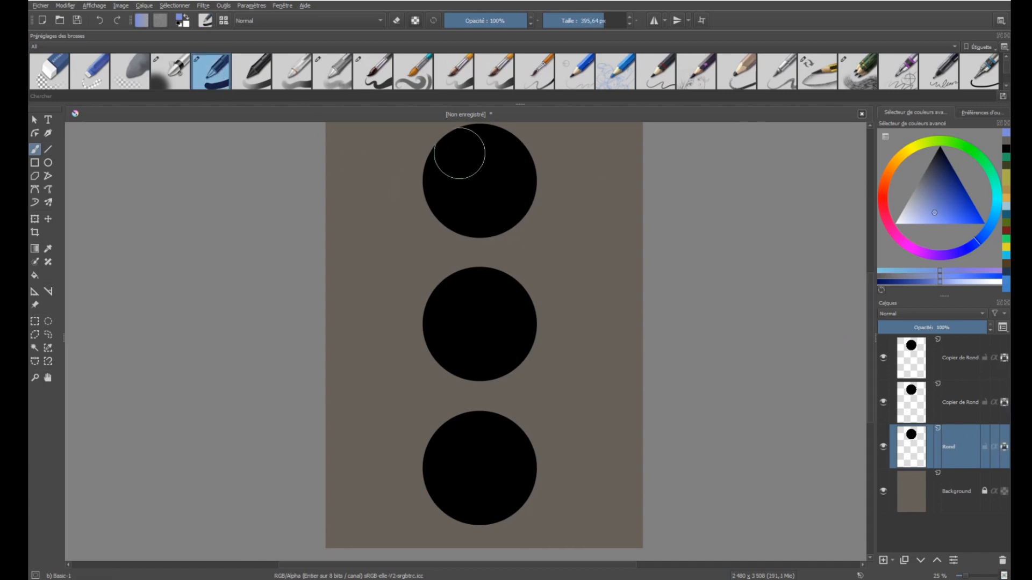
{"action": "left_click_drag", "start_coordinate": [456, 154], "coordinate": [435, 180]}
{"action": "mouse_move", "coordinate": [373, 183]}
{"action": "left_mouse_down"}
{"action": "mouse_move", "coordinate": [484, 207]}
{"action": "mouse_move", "coordinate": [412, 280]}
{"action": "left_mouse_up"}
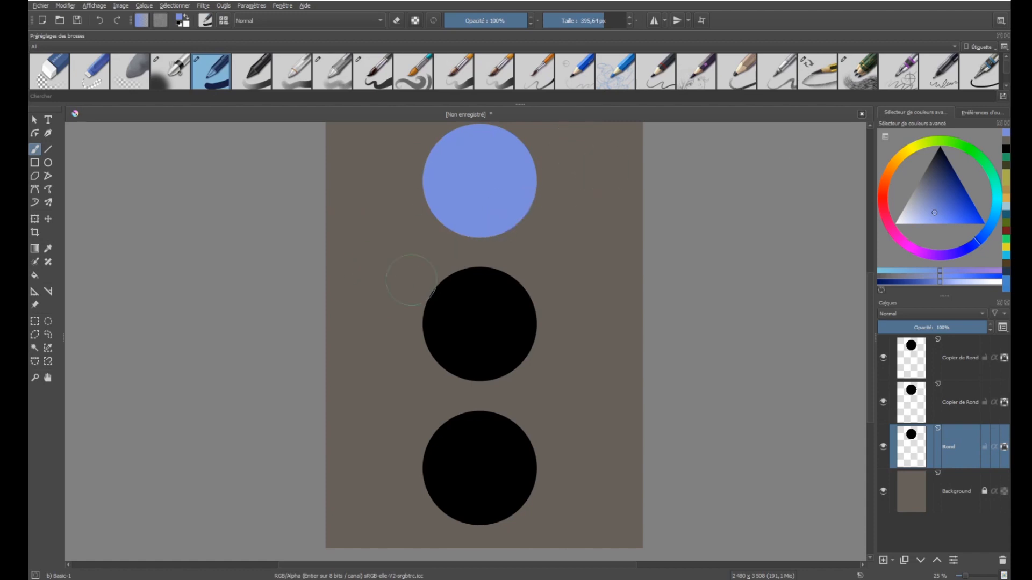
{"action": "left_click", "coordinate": [923, 388]}
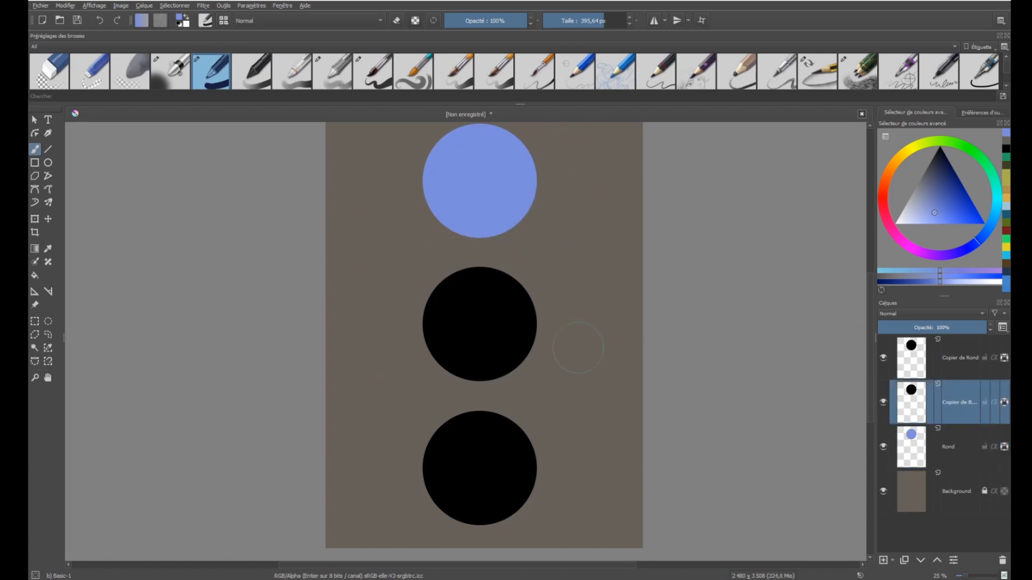
{"action": "mouse_move", "coordinate": [515, 425]}
{"action": "left_mouse_down"}
{"action": "mouse_move", "coordinate": [448, 461]}
{"action": "mouse_move", "coordinate": [604, 428]}
{"action": "left_mouse_up"}
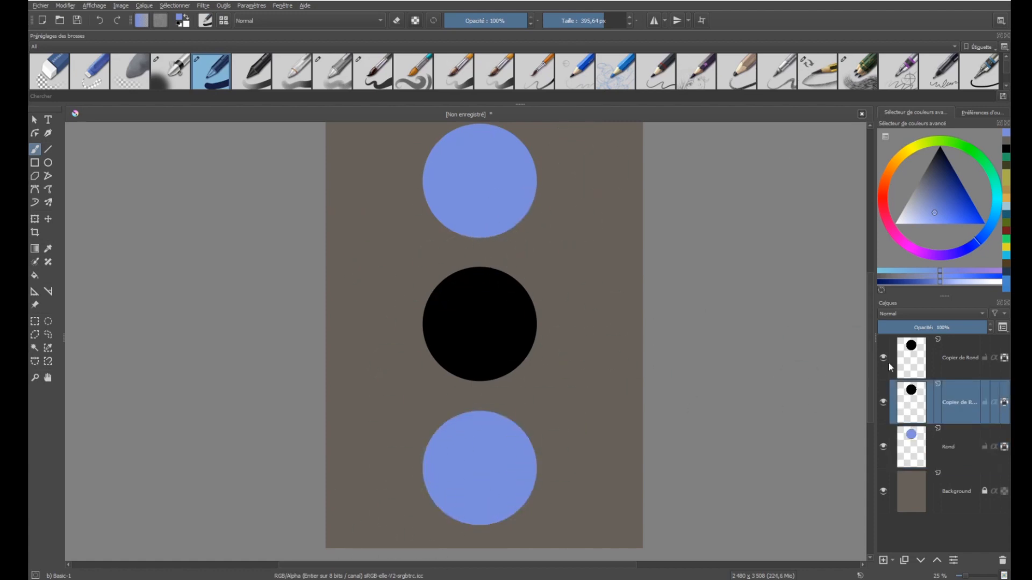
{"action": "left_click", "coordinate": [918, 359]}
{"action": "mouse_move", "coordinate": [484, 277]}
{"action": "left_mouse_down"}
{"action": "mouse_move", "coordinate": [446, 317]}
{"action": "mouse_move", "coordinate": [417, 394]}
{"action": "mouse_move", "coordinate": [690, 276]}
{"action": "left_mouse_up"}
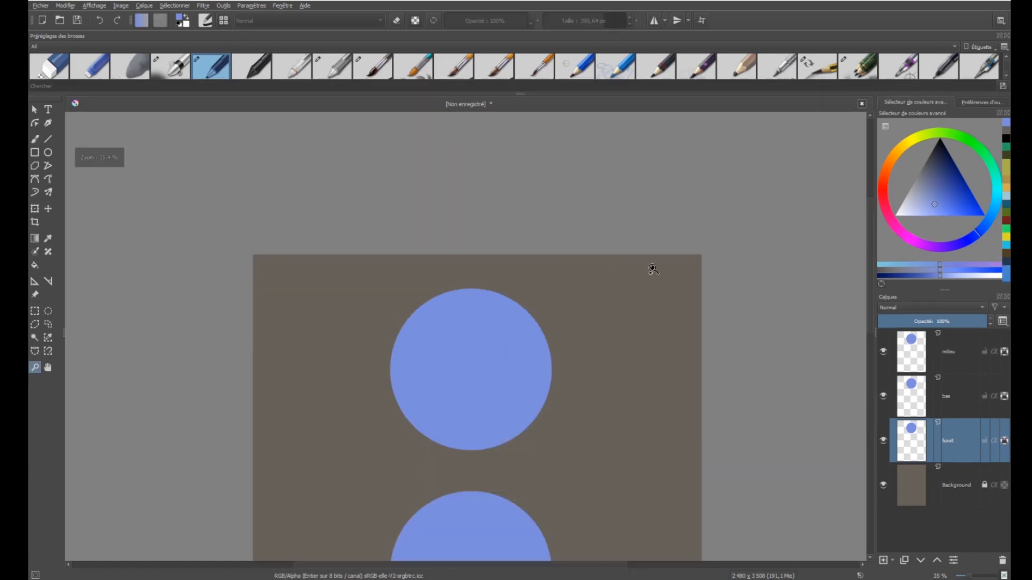
Step: Hide and reshow the haut layer to check its circle, and heighten the brush presets docker
{"action": "left_click", "coordinate": [883, 441]}
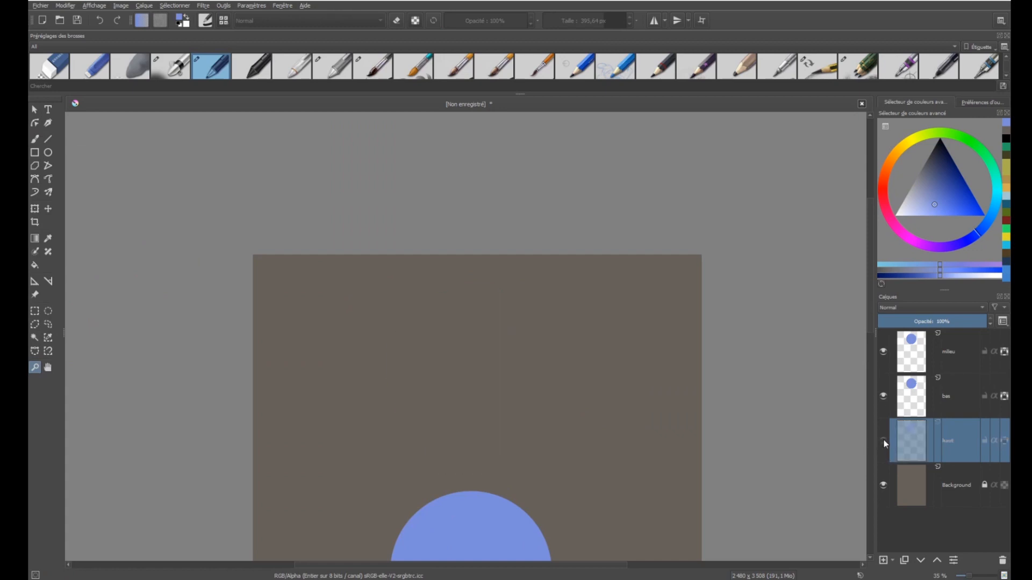
{"action": "left_click", "coordinate": [883, 441]}
{"action": "scroll", "coordinate": [510, 323], "scroll_direction": "down", "scroll_amount": 3}
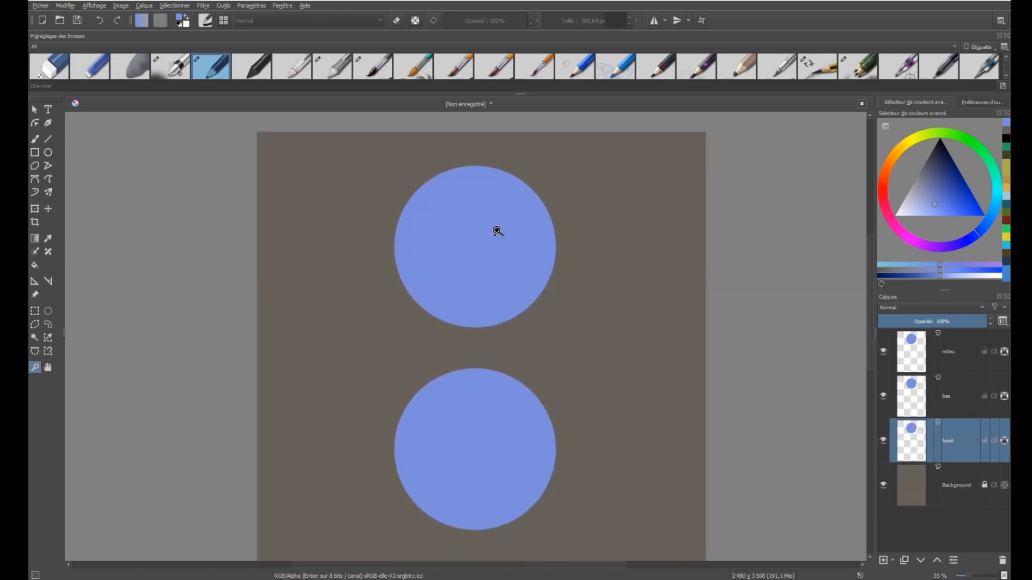
{"action": "left_click", "coordinate": [490, 251]}
{"action": "left_click", "coordinate": [490, 251]}
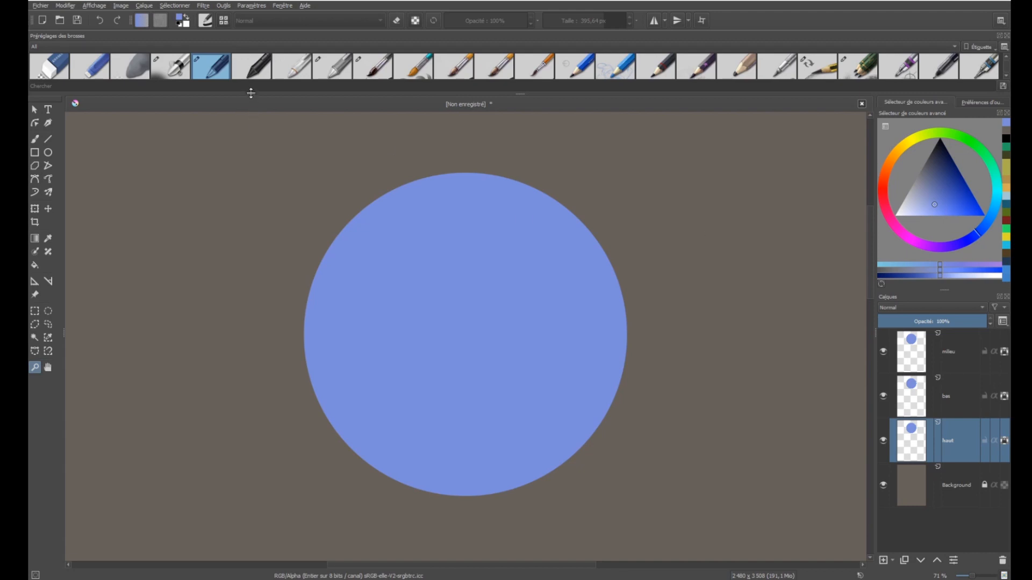
{"action": "left_click_drag", "start_coordinate": [250, 94], "coordinate": [253, 126]}
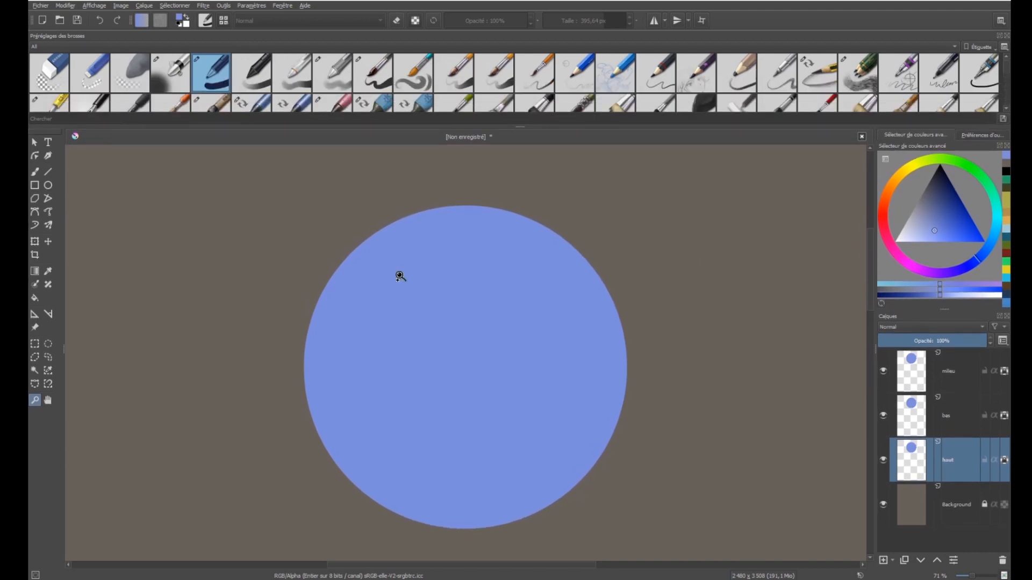
Step: Try dark blue brush strokes across the haut circle, undo them, and reduce the brush size to about 213 px
{"action": "key", "text": "b"}
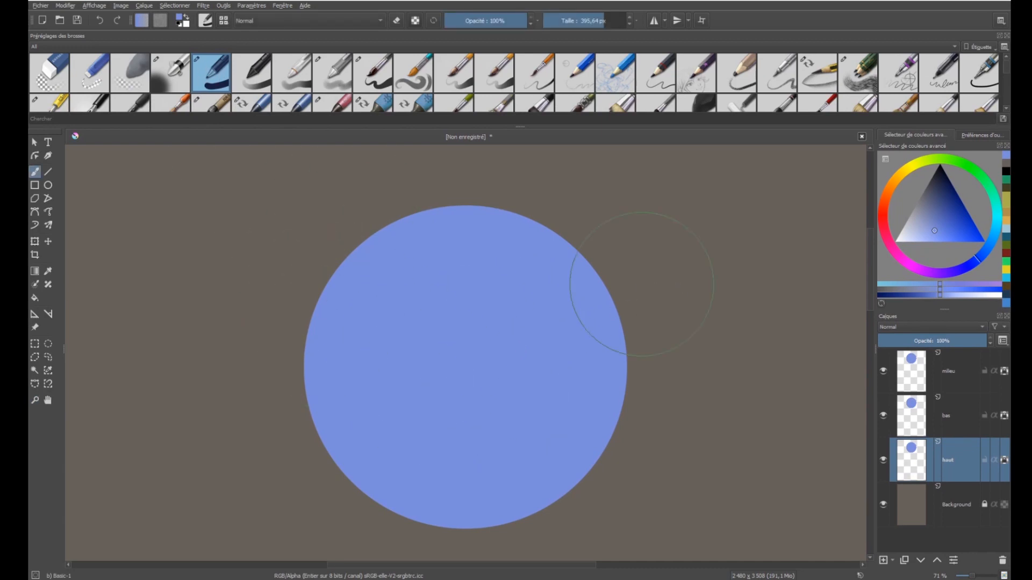
{"action": "left_click", "coordinate": [939, 195]}
{"action": "mouse_move", "coordinate": [354, 355]}
{"action": "left_mouse_down"}
{"action": "mouse_move", "coordinate": [562, 380]}
{"action": "mouse_move", "coordinate": [586, 312]}
{"action": "left_mouse_up"}
{"action": "key", "text": "ctrl+z"}
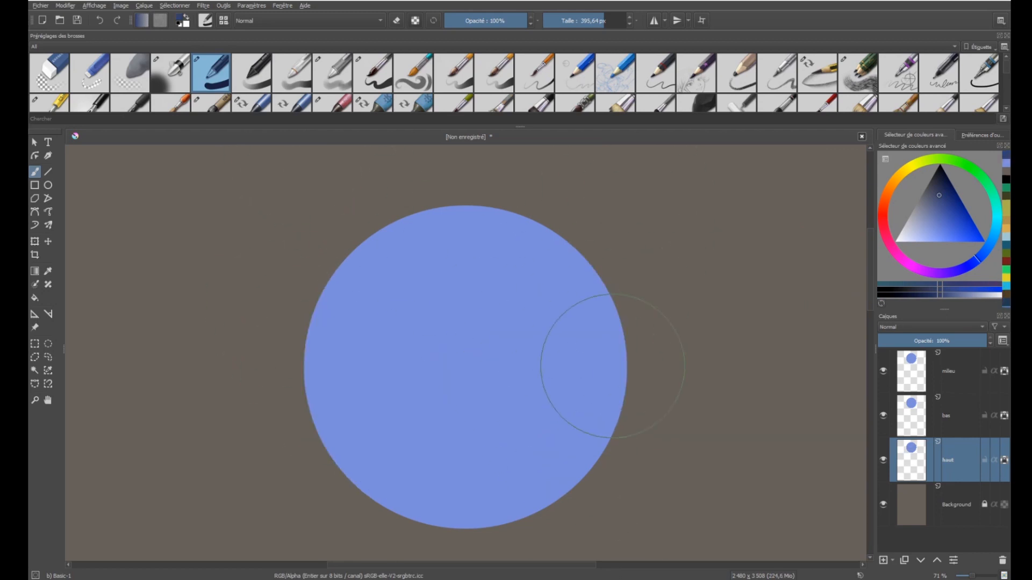
{"action": "mouse_move", "coordinate": [292, 301]}
{"action": "left_mouse_down"}
{"action": "mouse_move", "coordinate": [395, 415]}
{"action": "mouse_move", "coordinate": [602, 221]}
{"action": "left_mouse_up"}
{"action": "key", "text": "ctrl+z"}
{"action": "left_click_drag", "start_coordinate": [438, 355], "coordinate": [454, 376]}
{"action": "key", "text": "ctrl+z"}
{"action": "left_click_drag", "start_coordinate": [548, 361], "coordinate": [455, 362], "text": "shift"}
{"action": "left_click_drag", "start_coordinate": [634, 352], "coordinate": [658, 330]}
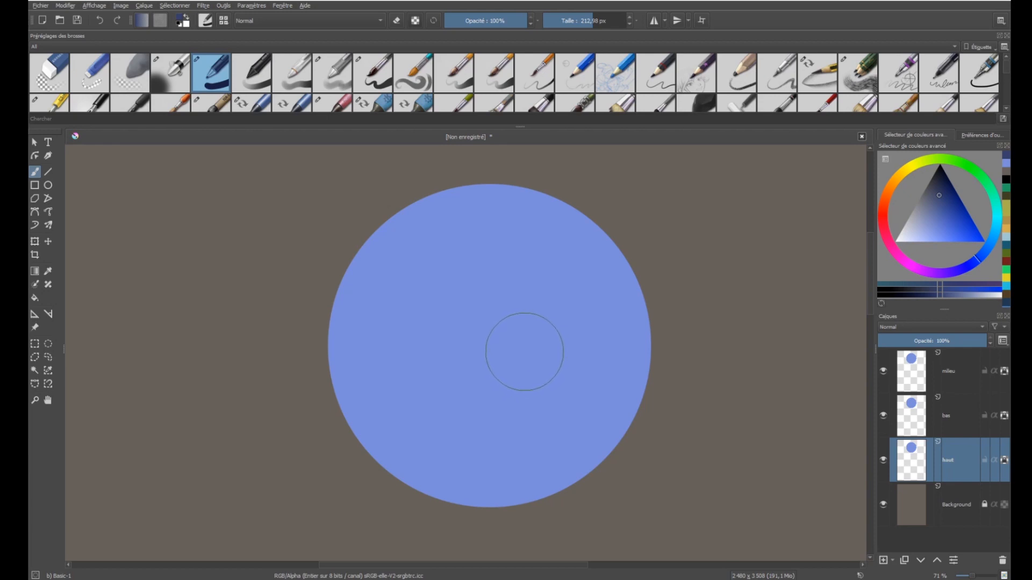
Step: Select light blue from the colour history, activate the Fill tool, and return to the freehand brush
{"action": "left_click", "coordinate": [1006, 163]}
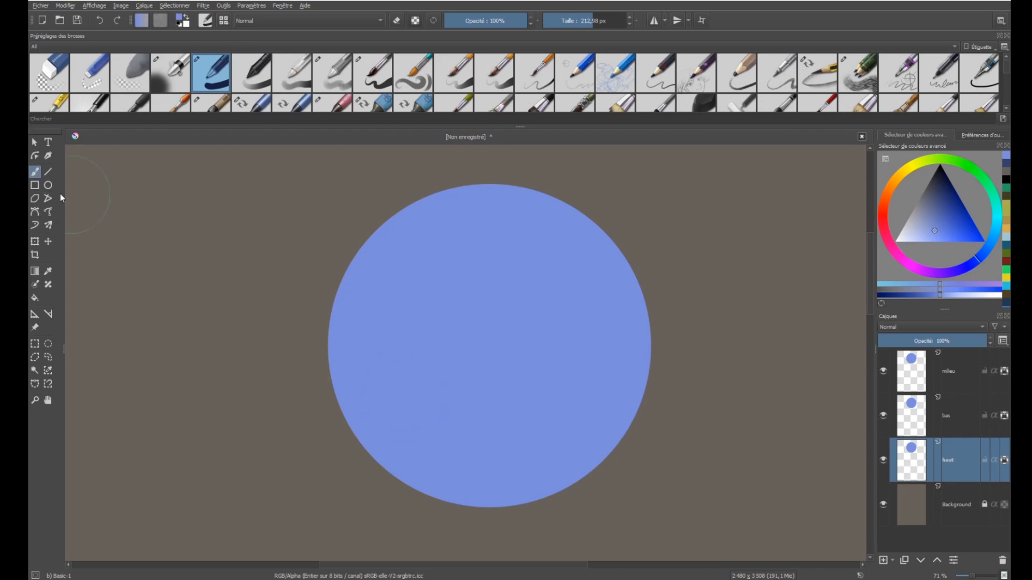
{"action": "left_click", "coordinate": [34, 298]}
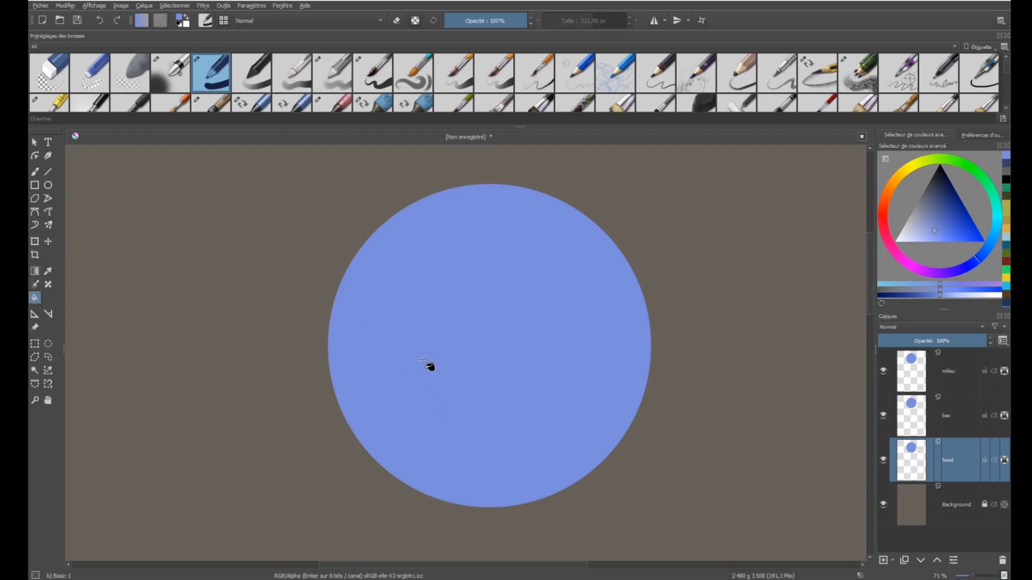
{"action": "key", "text": "b"}
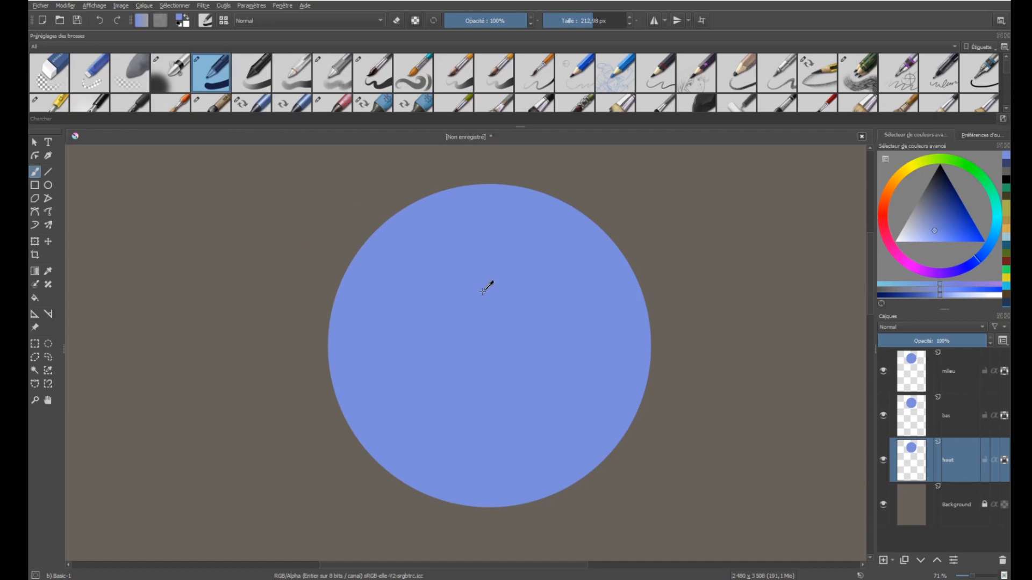
Step: Sample the brush colour from the canvas, alternating between the grey-brown background and the light blue circle
{"action": "left_click", "coordinate": [658, 175], "text": "ctrl"}
{"action": "left_click", "coordinate": [497, 272], "text": "ctrl"}
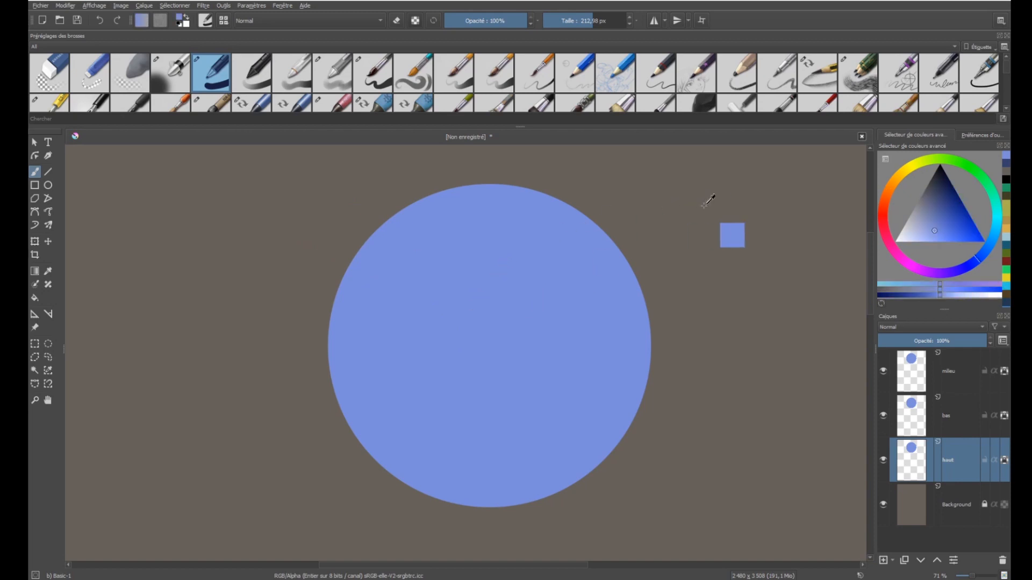
{"action": "left_click", "coordinate": [712, 207], "text": "ctrl"}
{"action": "left_click", "coordinate": [510, 356], "text": "ctrl"}
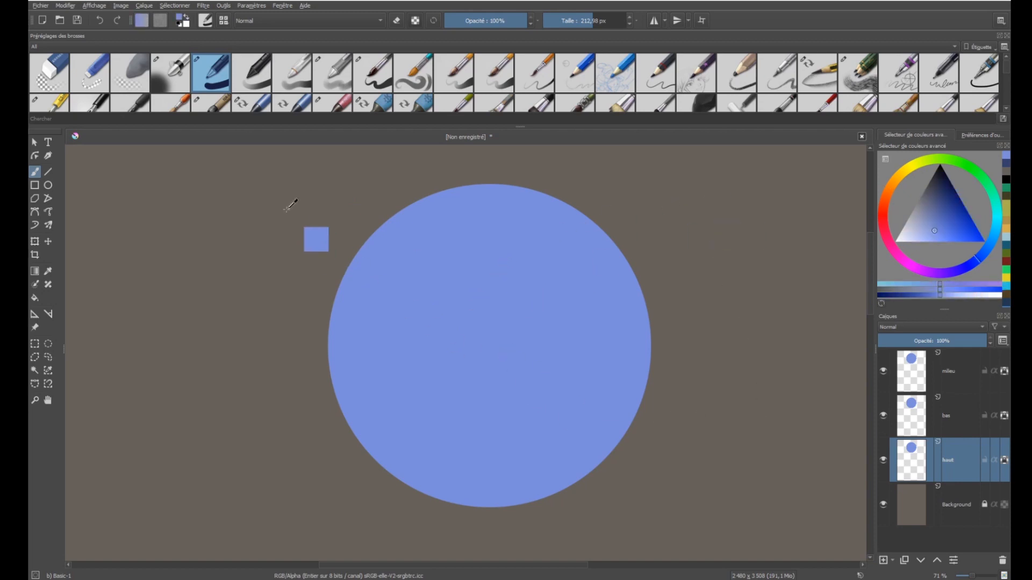
{"action": "left_click", "coordinate": [290, 204], "text": "ctrl"}
{"action": "left_click", "coordinate": [456, 324], "text": "ctrl"}
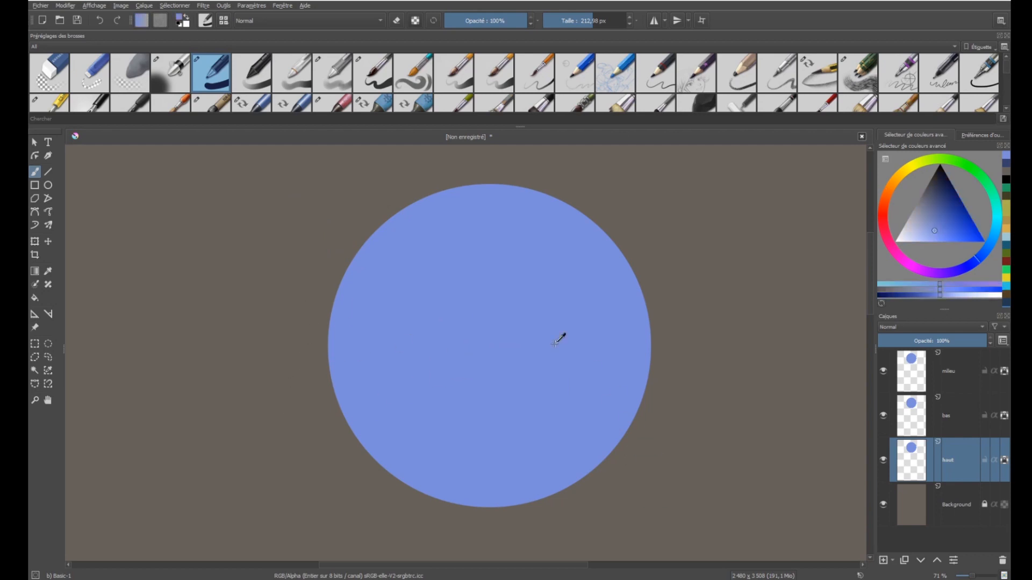
{"action": "left_click_drag", "start_coordinate": [566, 258], "coordinate": [562, 252]}
Step: Paint a curved dark blue shadow band across the haut circle with the brush at about 152 px
{"action": "left_click", "coordinate": [933, 198]}
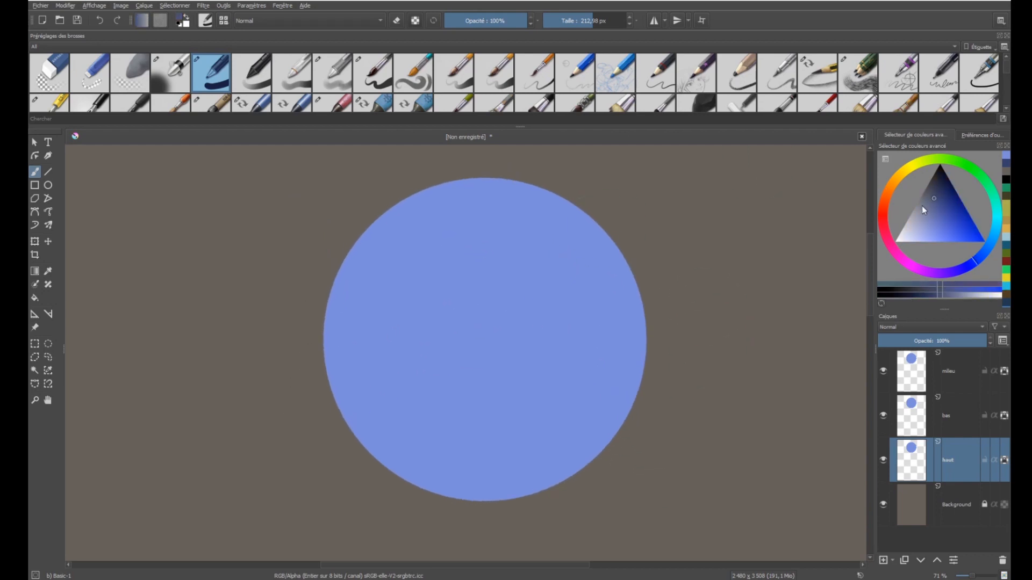
{"action": "left_click", "coordinate": [937, 192]}
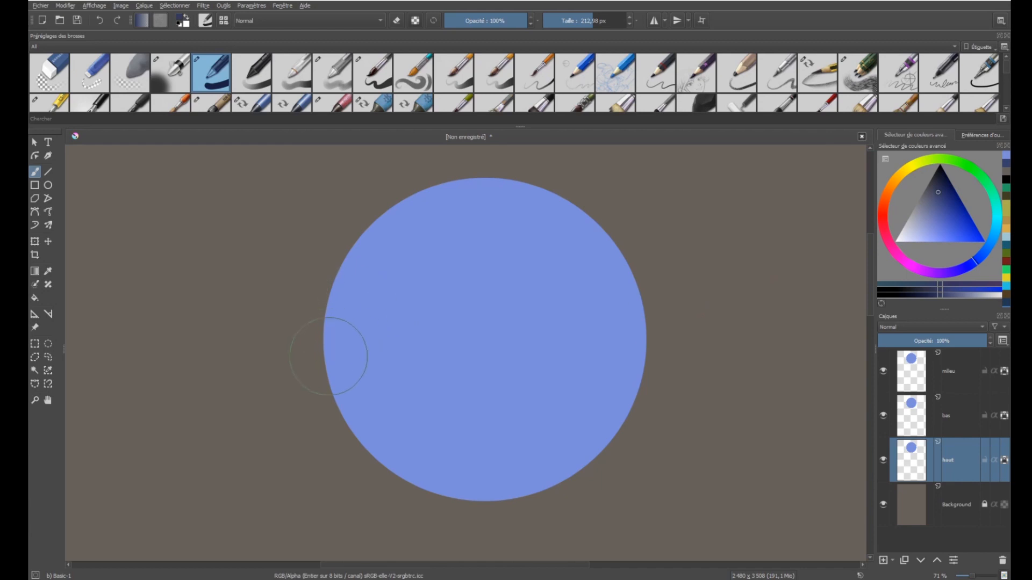
{"action": "mouse_move", "coordinate": [321, 347]}
{"action": "left_mouse_down"}
{"action": "mouse_move", "coordinate": [427, 385]}
{"action": "mouse_move", "coordinate": [534, 358]}
{"action": "mouse_move", "coordinate": [585, 307]}
{"action": "mouse_move", "coordinate": [599, 199]}
{"action": "left_mouse_up"}
{"action": "key", "text": "ctrl+z"}
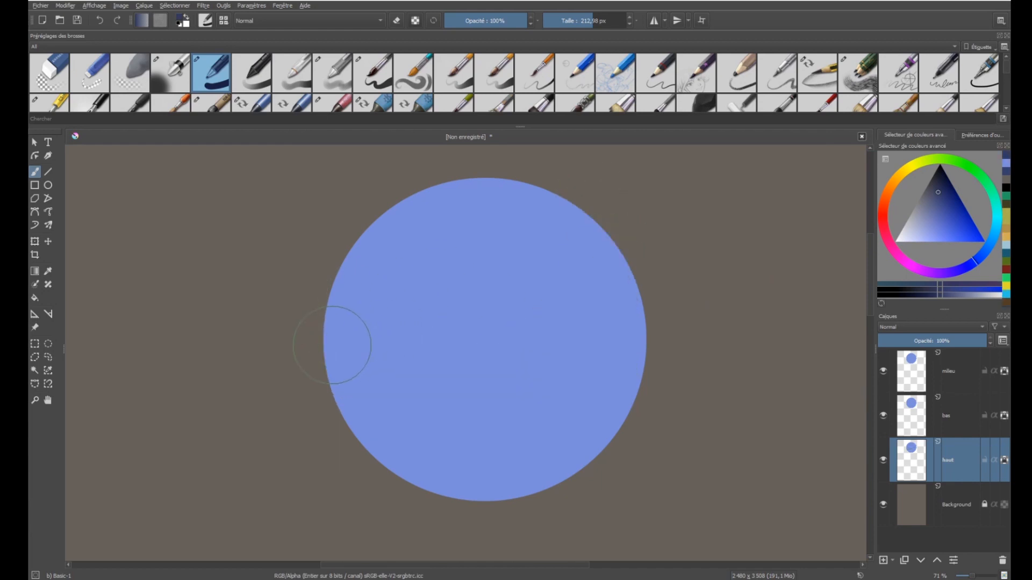
{"action": "mouse_move", "coordinate": [332, 346]}
{"action": "left_mouse_down", "text": "shift"}
{"action": "mouse_move", "coordinate": [364, 346]}
{"action": "mouse_move", "coordinate": [299, 346]}
{"action": "left_mouse_up", "text": "shift"}
{"action": "left_click_drag", "start_coordinate": [594, 185], "coordinate": [621, 229]}
{"action": "mouse_move", "coordinate": [604, 186]}
{"action": "left_mouse_down"}
{"action": "mouse_move", "coordinate": [611, 232]}
{"action": "mouse_move", "coordinate": [597, 292]}
{"action": "mouse_move", "coordinate": [563, 340]}
{"action": "mouse_move", "coordinate": [510, 378]}
{"action": "mouse_move", "coordinate": [452, 393]}
{"action": "mouse_move", "coordinate": [375, 383]}
{"action": "mouse_move", "coordinate": [310, 308]}
{"action": "mouse_move", "coordinate": [320, 376]}
{"action": "left_mouse_up"}
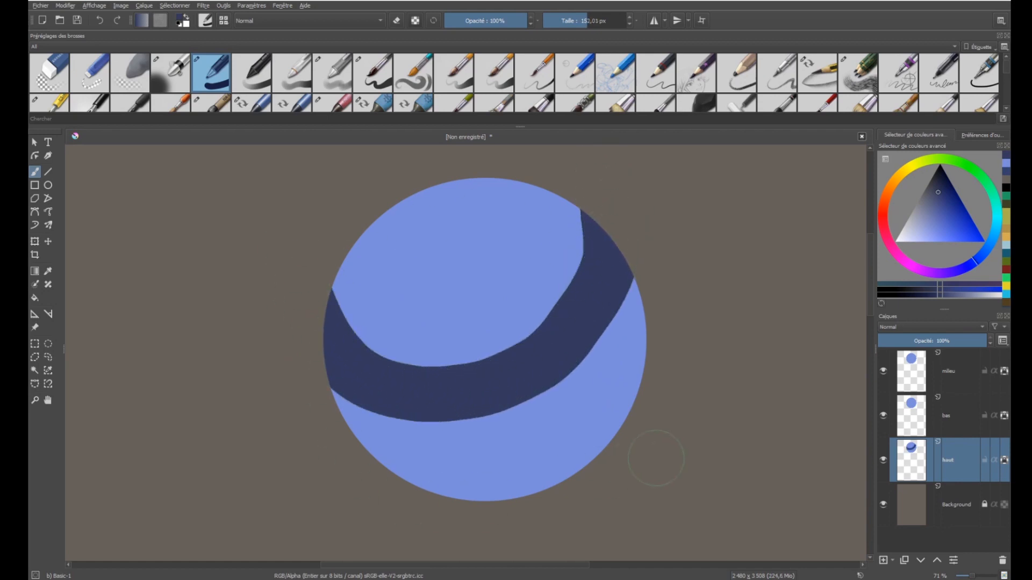
Step: Widen both upper ends of the shadow band in dark blue, reducing the brush size to about 62 px
{"action": "left_click_drag", "start_coordinate": [640, 337], "coordinate": [682, 355]}
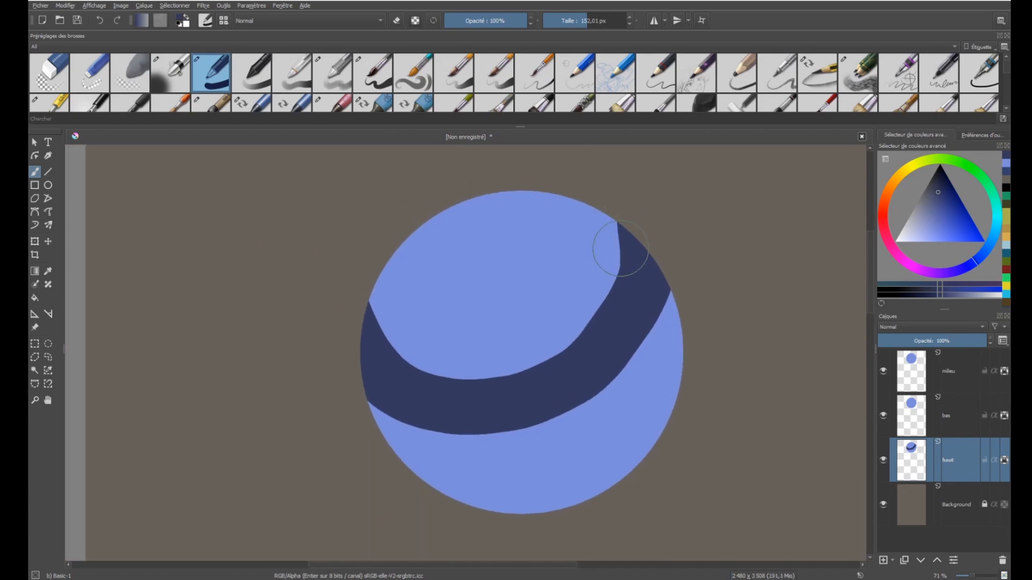
{"action": "mouse_move", "coordinate": [632, 247]}
{"action": "left_mouse_down"}
{"action": "mouse_move", "coordinate": [635, 202]}
{"action": "mouse_move", "coordinate": [642, 236]}
{"action": "mouse_move", "coordinate": [632, 201]}
{"action": "mouse_move", "coordinate": [631, 266]}
{"action": "left_mouse_up"}
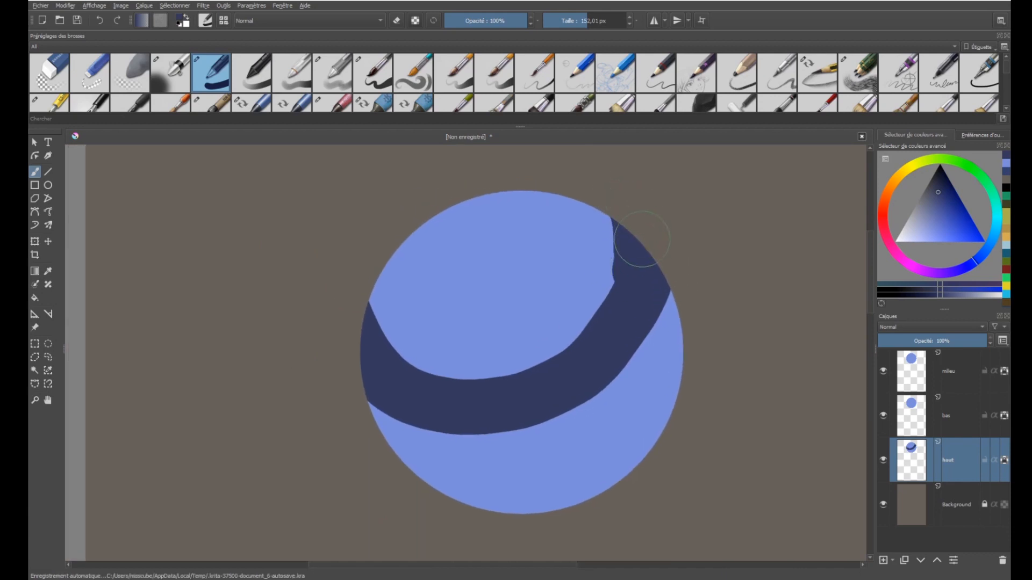
{"action": "key", "text": "bracketleft"}
{"action": "key", "text": "bracketleft"}
{"action": "key", "text": "bracketleft"}
{"action": "key", "text": "bracketleft"}
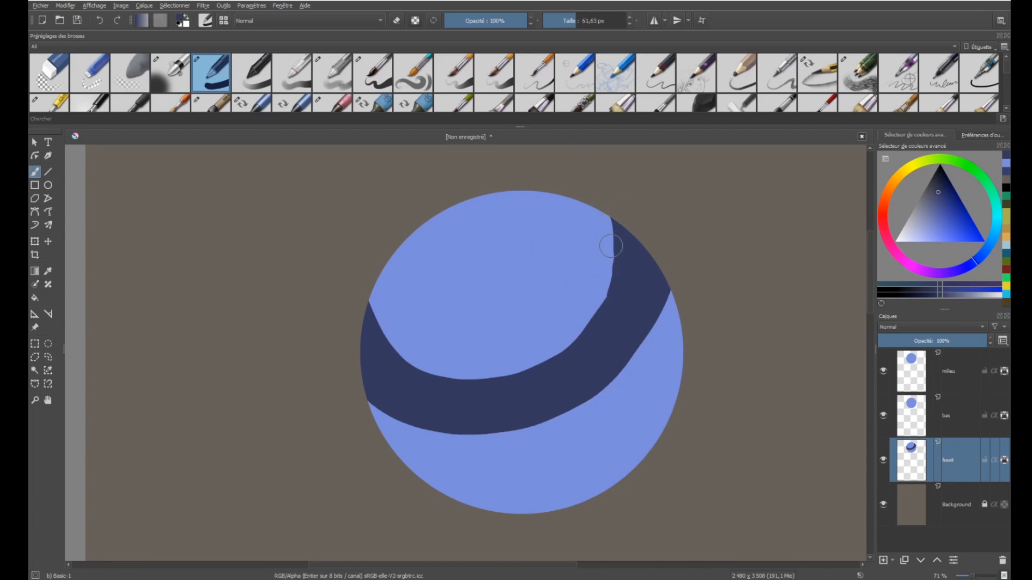
{"action": "mouse_move", "coordinate": [609, 264]}
{"action": "left_mouse_down"}
{"action": "mouse_move", "coordinate": [599, 197]}
{"action": "mouse_move", "coordinate": [622, 245]}
{"action": "mouse_move", "coordinate": [593, 184]}
{"action": "mouse_move", "coordinate": [597, 284]}
{"action": "mouse_move", "coordinate": [601, 232]}
{"action": "left_mouse_up"}
{"action": "mouse_move", "coordinate": [372, 344]}
{"action": "left_mouse_down"}
{"action": "mouse_move", "coordinate": [364, 299]}
{"action": "mouse_move", "coordinate": [362, 326]}
{"action": "left_mouse_up"}
Step: Sample the circle's light blue and trim the outer edge of the shadow band at both ends
{"action": "left_click", "coordinate": [676, 378], "text": "ctrl"}
{"action": "left_click_drag", "start_coordinate": [657, 343], "coordinate": [664, 283]}
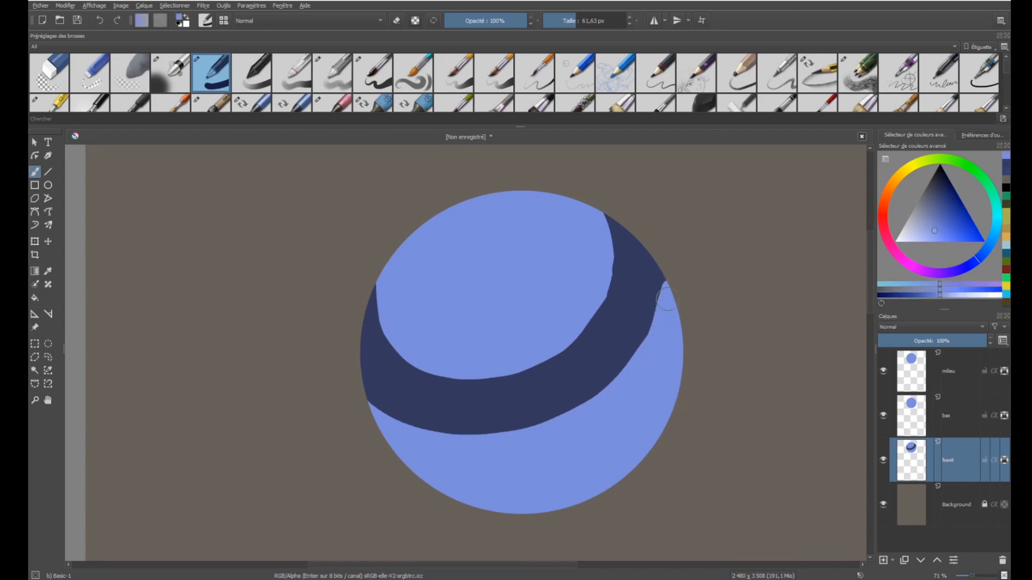
{"action": "left_click_drag", "start_coordinate": [669, 322], "coordinate": [663, 280]}
{"action": "mouse_move", "coordinate": [370, 402]}
{"action": "left_mouse_down"}
{"action": "mouse_move", "coordinate": [430, 428]}
{"action": "mouse_move", "coordinate": [478, 433]}
{"action": "left_mouse_up"}
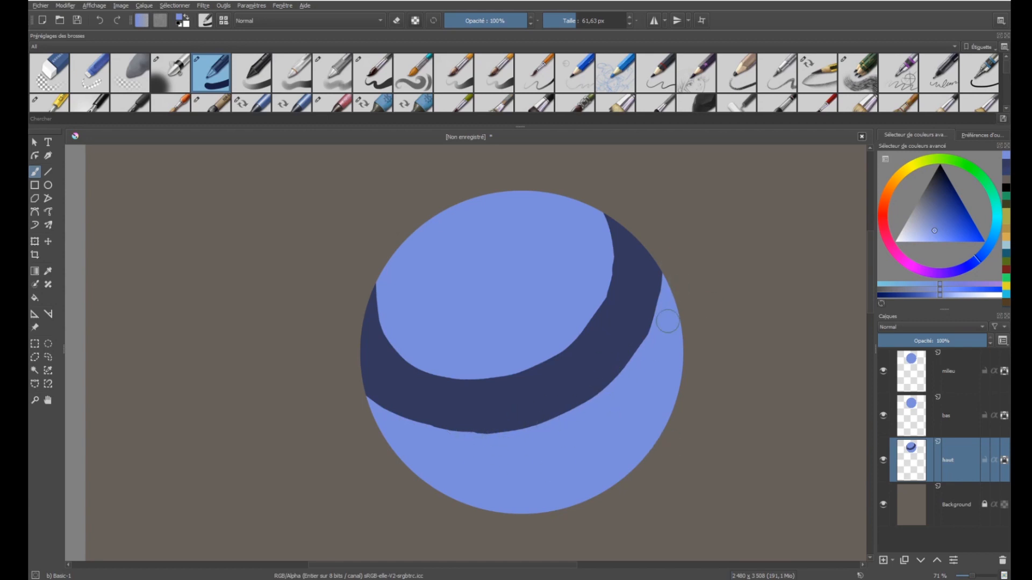
{"action": "left_click_drag", "start_coordinate": [668, 312], "coordinate": [669, 279]}
{"action": "left_click", "coordinate": [374, 388]}
{"action": "key", "text": "ctrl+z"}
Step: Try a more saturated blue stroke along the outer right edge of the shadow band and undo it
{"action": "left_click_drag", "start_coordinate": [578, 341], "coordinate": [602, 339]}
{"action": "left_click", "coordinate": [623, 370], "text": "ctrl"}
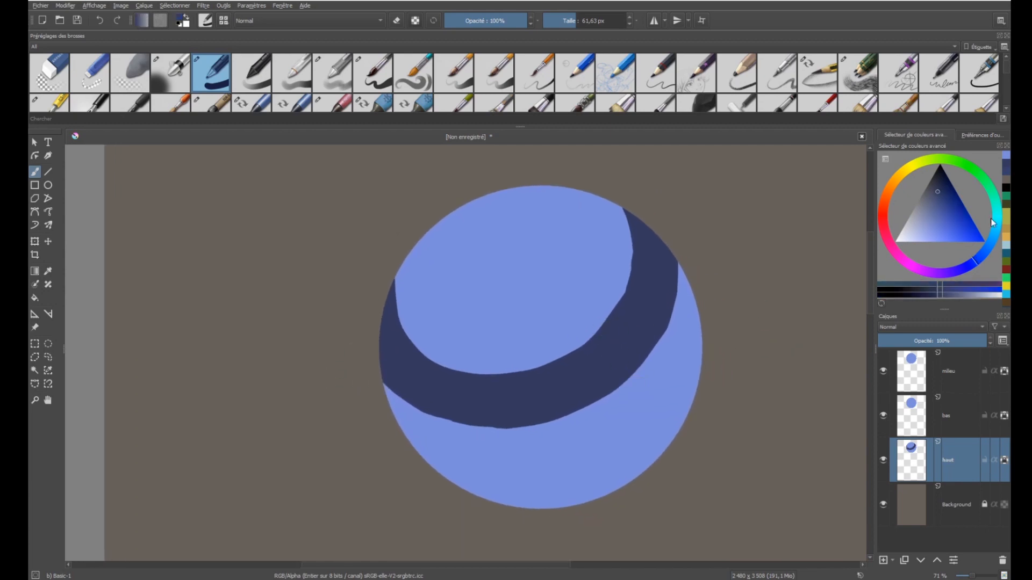
{"action": "left_click", "coordinate": [946, 201]}
{"action": "left_click", "coordinate": [947, 206]}
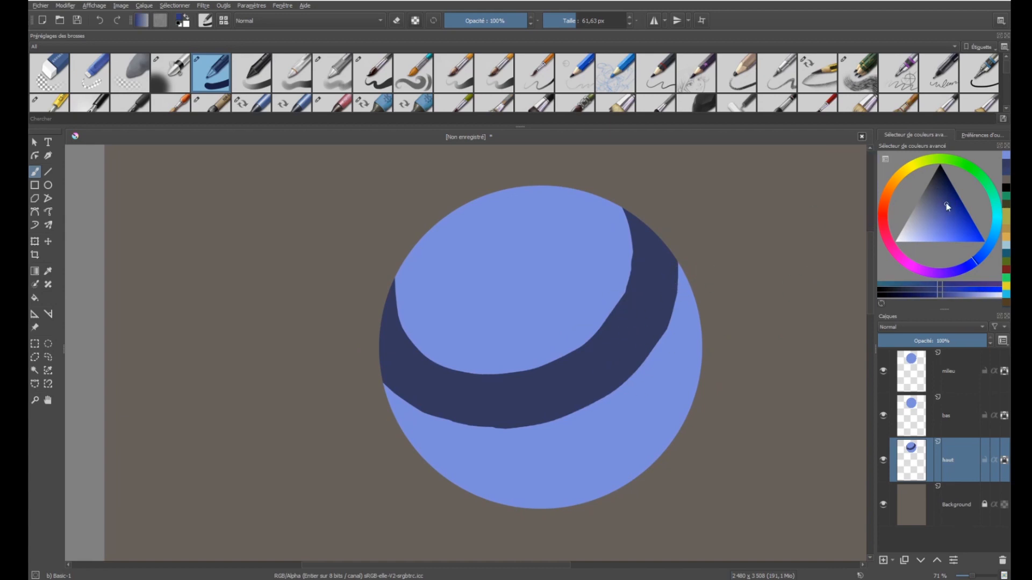
{"action": "left_click_drag", "start_coordinate": [677, 265], "coordinate": [678, 310]}
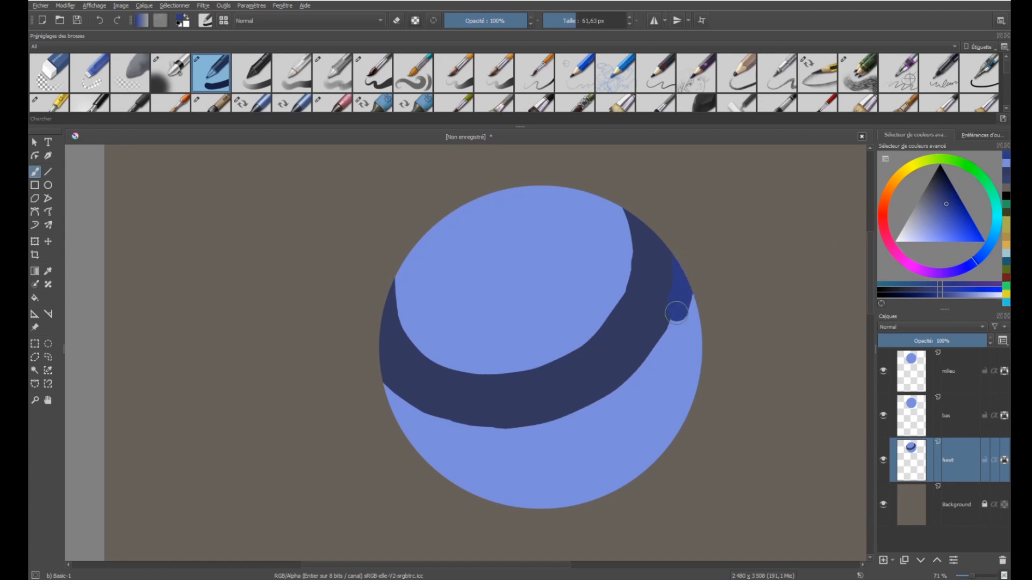
{"action": "key", "text": "ctrl+z"}
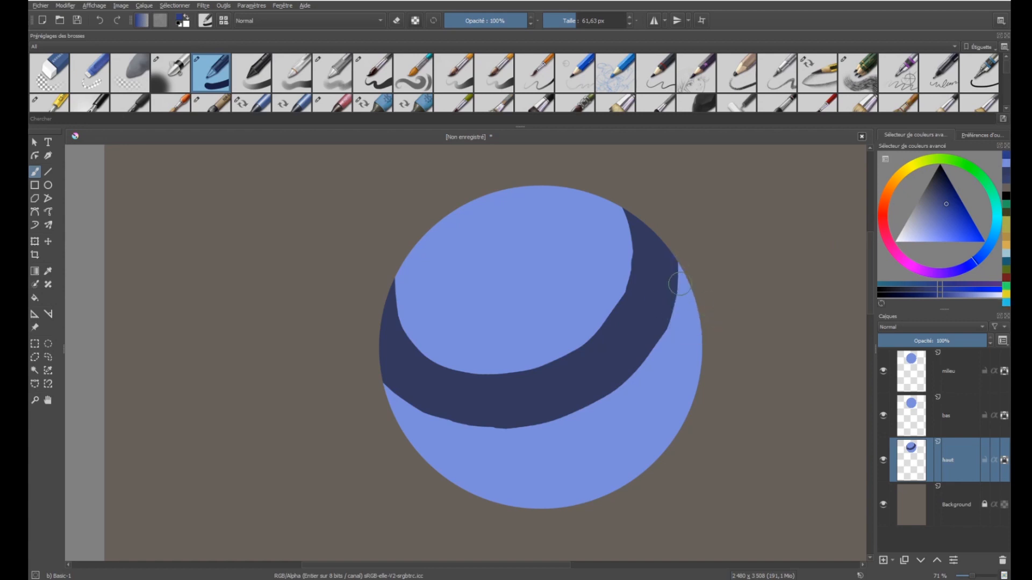
{"action": "left_click", "coordinate": [659, 286], "text": "ctrl"}
{"action": "left_click", "coordinate": [495, 20]}
{"action": "left_click_drag", "start_coordinate": [678, 266], "coordinate": [669, 352]}
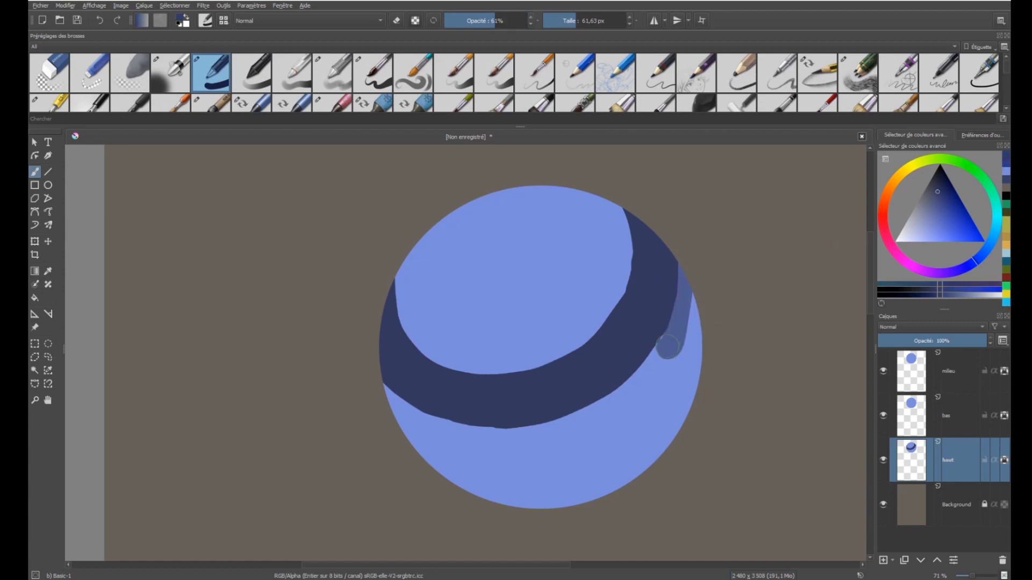
{"action": "key", "text": "ctrl+z"}
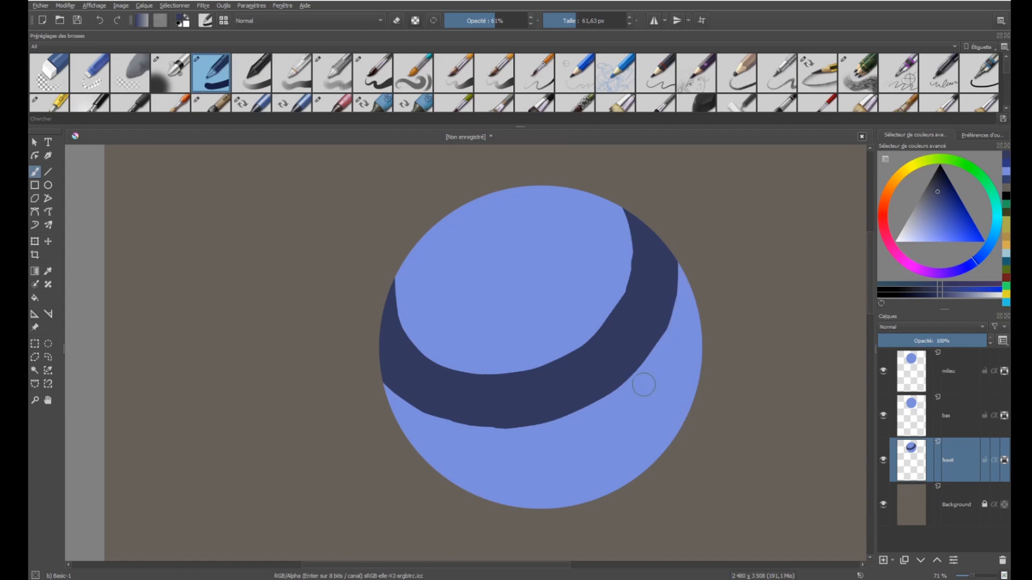
Step: Paint a medium saturated blue band at 100% opacity along the lower outer edge of the dark shadow band
{"action": "left_click", "coordinate": [942, 209]}
{"action": "left_click", "coordinate": [524, 20]}
{"action": "mouse_move", "coordinate": [673, 253]}
{"action": "left_mouse_down"}
{"action": "mouse_move", "coordinate": [680, 304]}
{"action": "mouse_move", "coordinate": [663, 351]}
{"action": "mouse_move", "coordinate": [608, 399]}
{"action": "mouse_move", "coordinate": [545, 425]}
{"action": "mouse_move", "coordinate": [460, 427]}
{"action": "mouse_move", "coordinate": [389, 383]}
{"action": "left_mouse_up"}
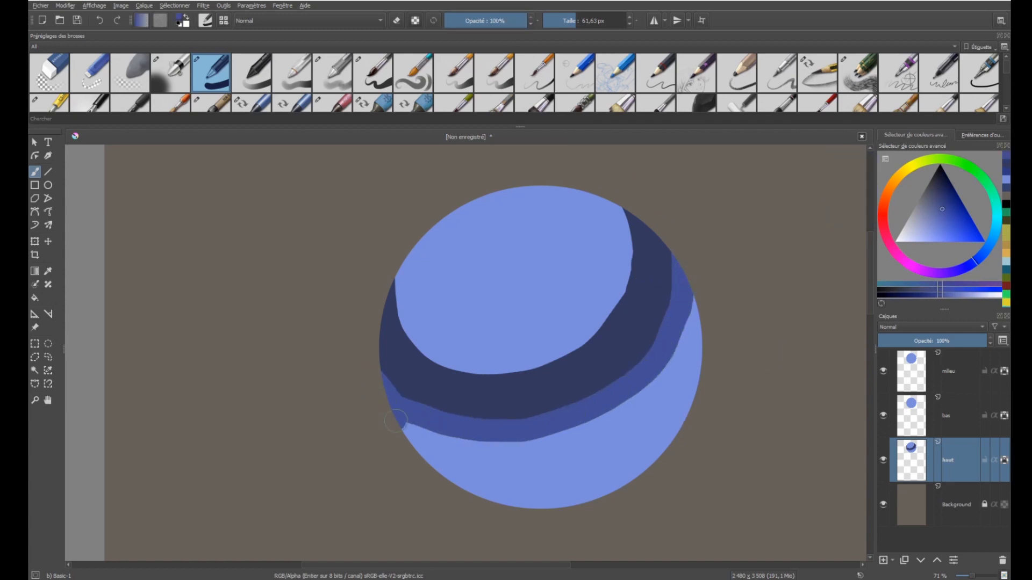
{"action": "mouse_move", "coordinate": [396, 421]}
{"action": "left_mouse_down"}
{"action": "mouse_move", "coordinate": [573, 437]}
{"action": "mouse_move", "coordinate": [688, 323]}
{"action": "mouse_move", "coordinate": [685, 301]}
{"action": "left_mouse_up"}
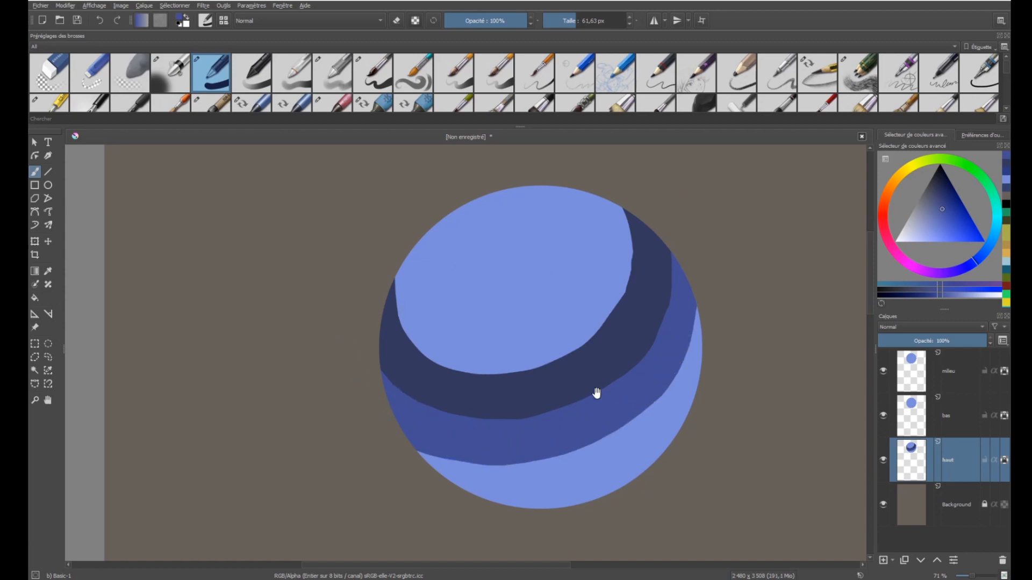
Step: Sample the light blue, darken it one shade and paint a band along the inner edge of the dark shadow
{"action": "left_click_drag", "start_coordinate": [596, 393], "coordinate": [611, 401]}
{"action": "left_click", "coordinate": [554, 307], "text": "ctrl"}
{"action": "key", "text": "k"}
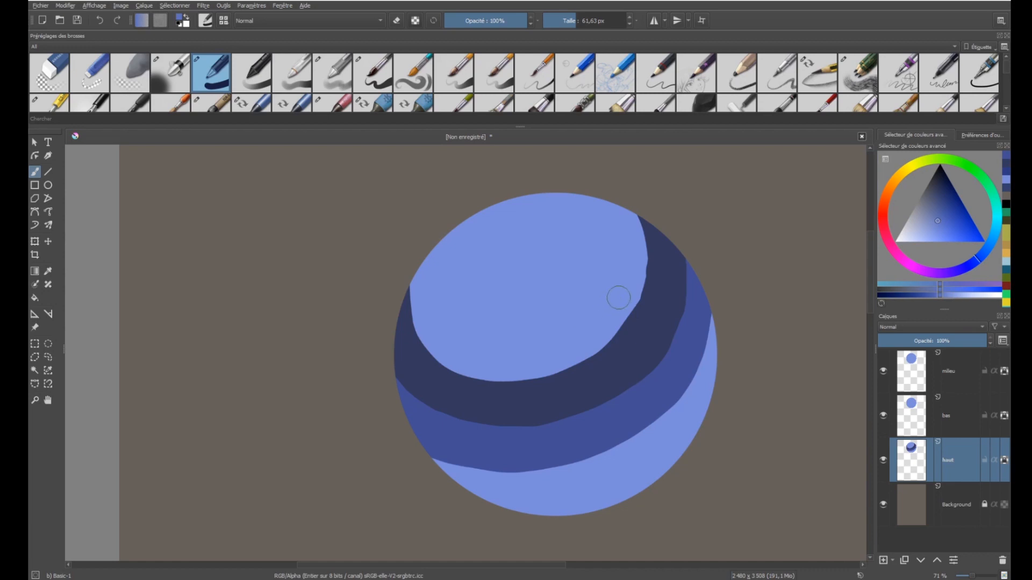
{"action": "mouse_move", "coordinate": [578, 184]}
{"action": "left_mouse_down"}
{"action": "mouse_move", "coordinate": [601, 241]}
{"action": "mouse_move", "coordinate": [564, 317]}
{"action": "mouse_move", "coordinate": [493, 334]}
{"action": "mouse_move", "coordinate": [431, 272]}
{"action": "mouse_move", "coordinate": [440, 239]}
{"action": "mouse_move", "coordinate": [418, 294]}
{"action": "mouse_move", "coordinate": [450, 352]}
{"action": "mouse_move", "coordinate": [518, 372]}
{"action": "mouse_move", "coordinate": [574, 354]}
{"action": "mouse_move", "coordinate": [625, 309]}
{"action": "mouse_move", "coordinate": [632, 237]}
{"action": "mouse_move", "coordinate": [614, 223]}
{"action": "mouse_move", "coordinate": [627, 207]}
{"action": "mouse_move", "coordinate": [633, 283]}
{"action": "mouse_move", "coordinate": [615, 249]}
{"action": "mouse_move", "coordinate": [606, 306]}
{"action": "mouse_move", "coordinate": [589, 328]}
{"action": "mouse_move", "coordinate": [517, 349]}
{"action": "mouse_move", "coordinate": [461, 349]}
{"action": "mouse_move", "coordinate": [445, 332]}
{"action": "left_mouse_up"}
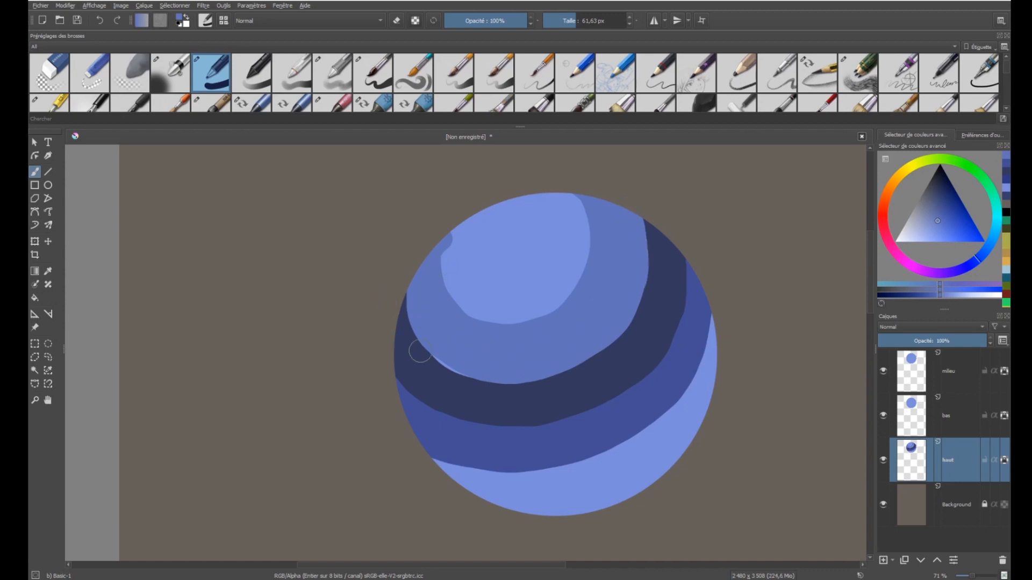
{"action": "mouse_move", "coordinate": [465, 364]}
{"action": "left_mouse_down"}
{"action": "mouse_move", "coordinate": [439, 347]}
{"action": "mouse_move", "coordinate": [465, 362]}
{"action": "left_mouse_up"}
Step: Sample the dark blue and retouch the lower-left inner edge of the shadow band, undoing the excess stroke
{"action": "left_click", "coordinate": [422, 373], "text": "ctrl"}
{"action": "left_click_drag", "start_coordinate": [430, 362], "coordinate": [426, 369]}
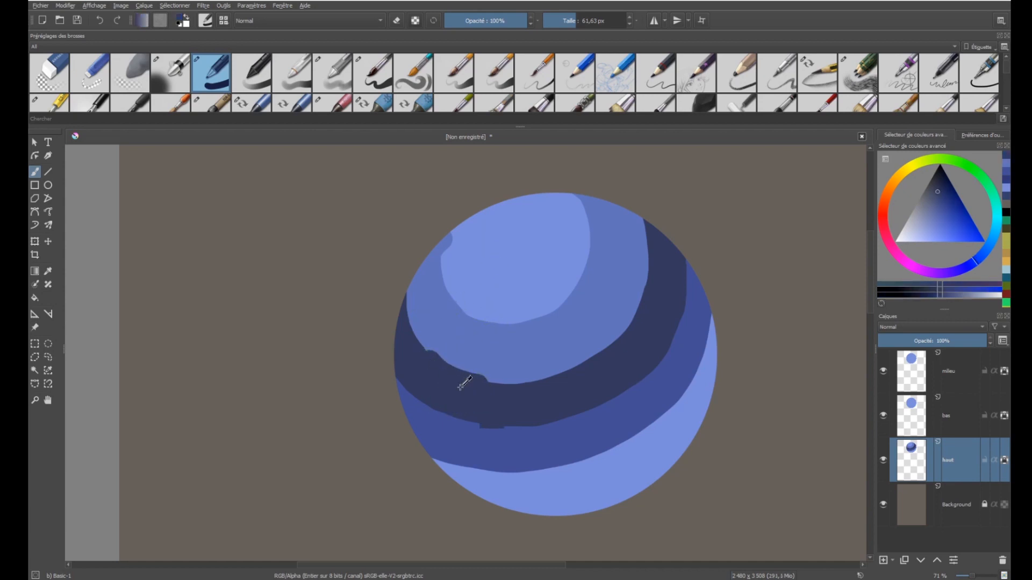
{"action": "key", "text": "ctrl+z"}
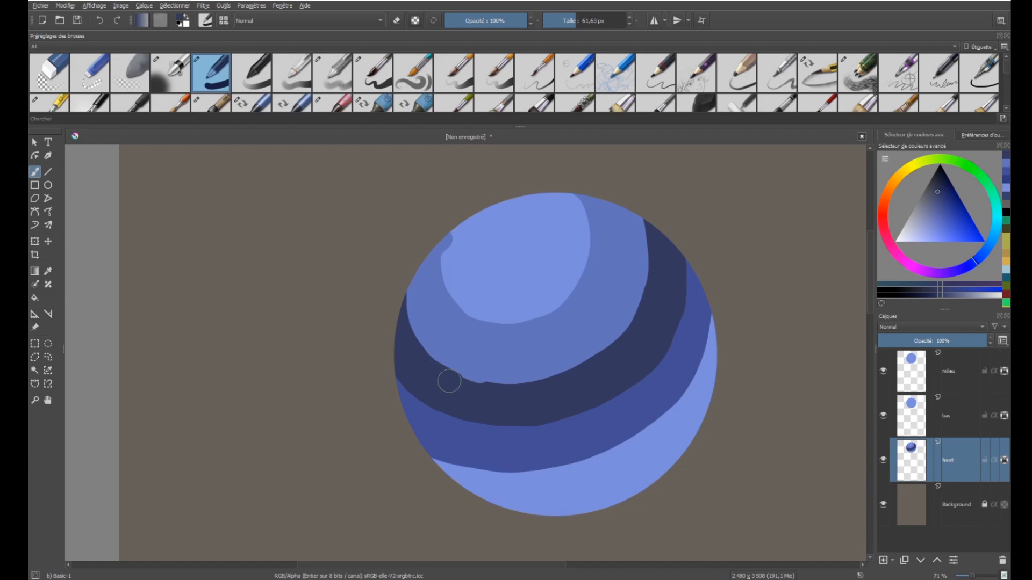
Step: Clean up both upper ends of the light area, using the sampled light blue and the sampled mid blue
{"action": "left_click", "coordinate": [482, 226], "text": "ctrl"}
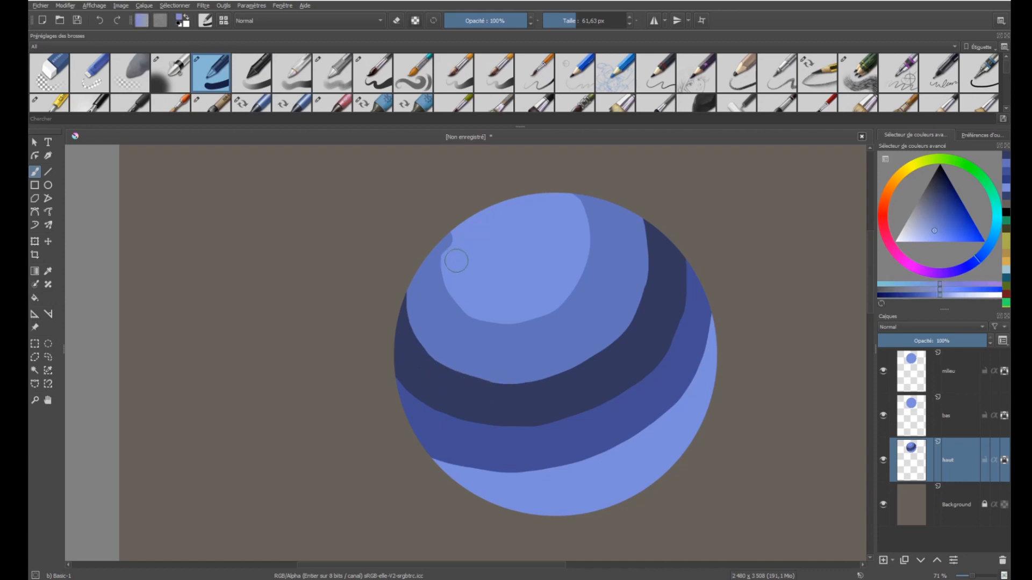
{"action": "left_click_drag", "start_coordinate": [456, 261], "coordinate": [464, 232]}
{"action": "left_click", "coordinate": [589, 219], "text": "ctrl"}
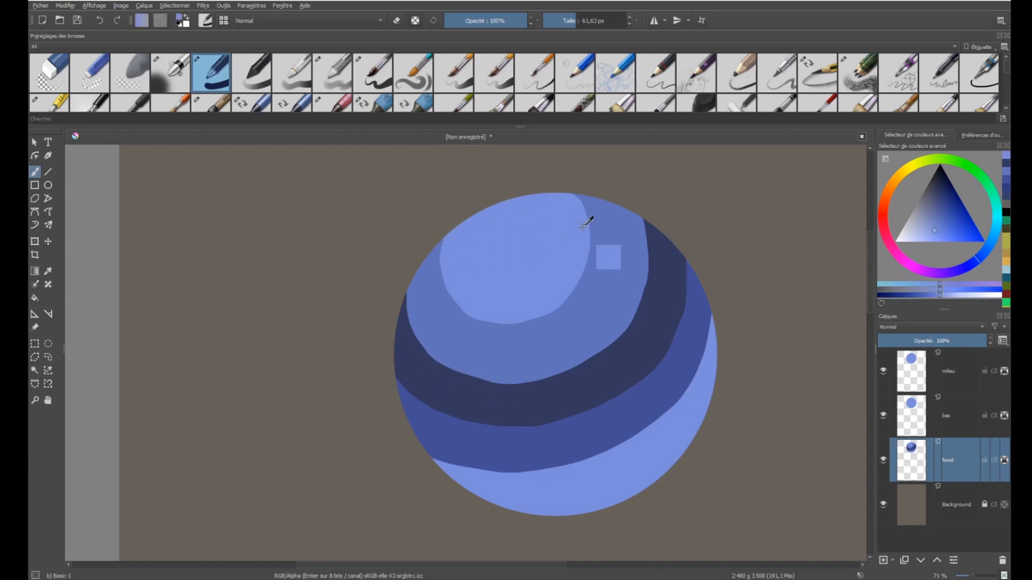
{"action": "left_click_drag", "start_coordinate": [600, 211], "coordinate": [563, 176]}
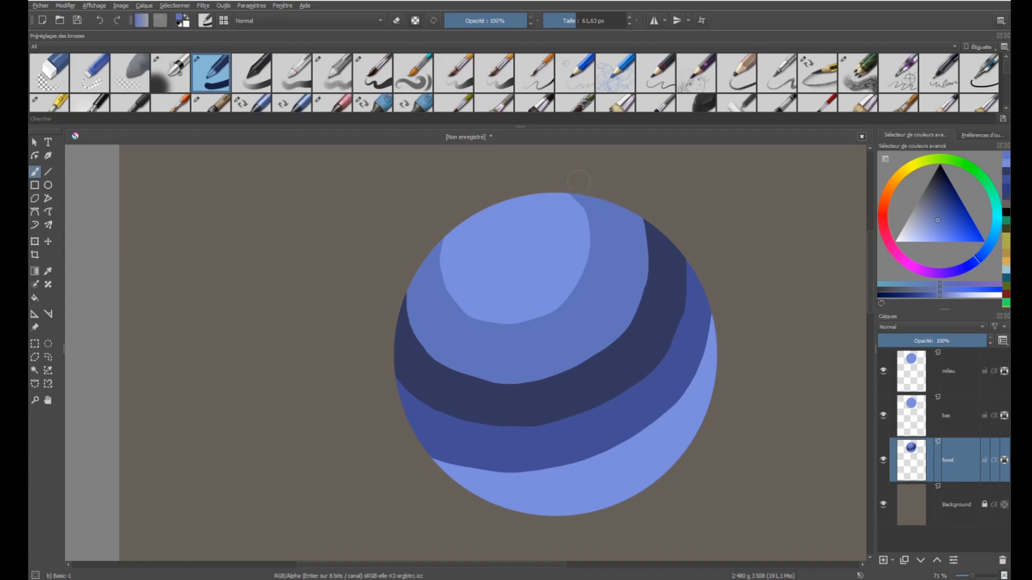
Step: Recolour the remaining light blue area at the bottom of the circle with the mid blue, using edge strokes and a fill
{"action": "left_click_drag", "start_coordinate": [657, 436], "coordinate": [682, 380]}
{"action": "left_click_drag", "start_coordinate": [749, 267], "coordinate": [719, 361]}
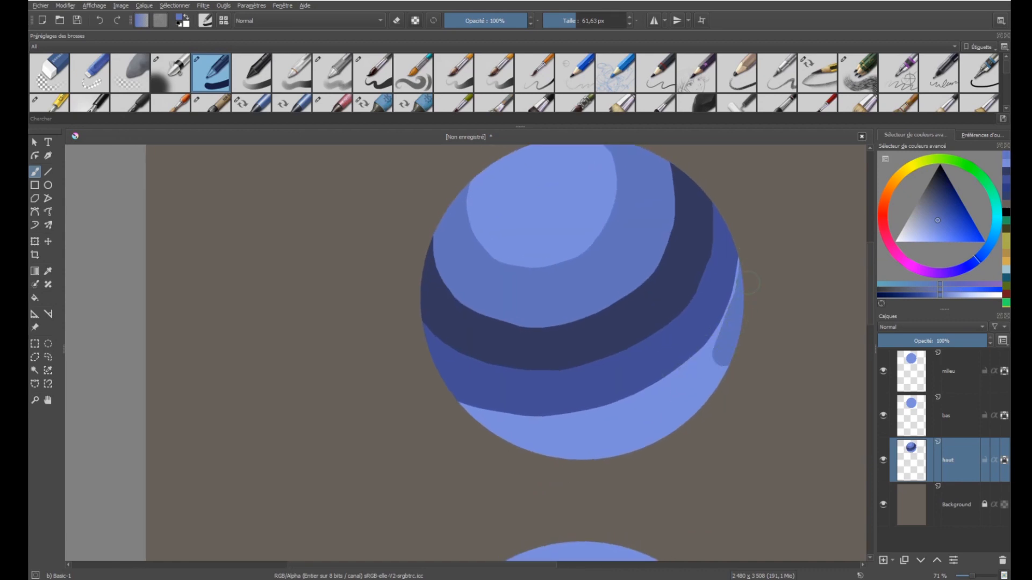
{"action": "left_click_drag", "start_coordinate": [749, 296], "coordinate": [721, 356]}
{"action": "left_click", "coordinate": [34, 298]}
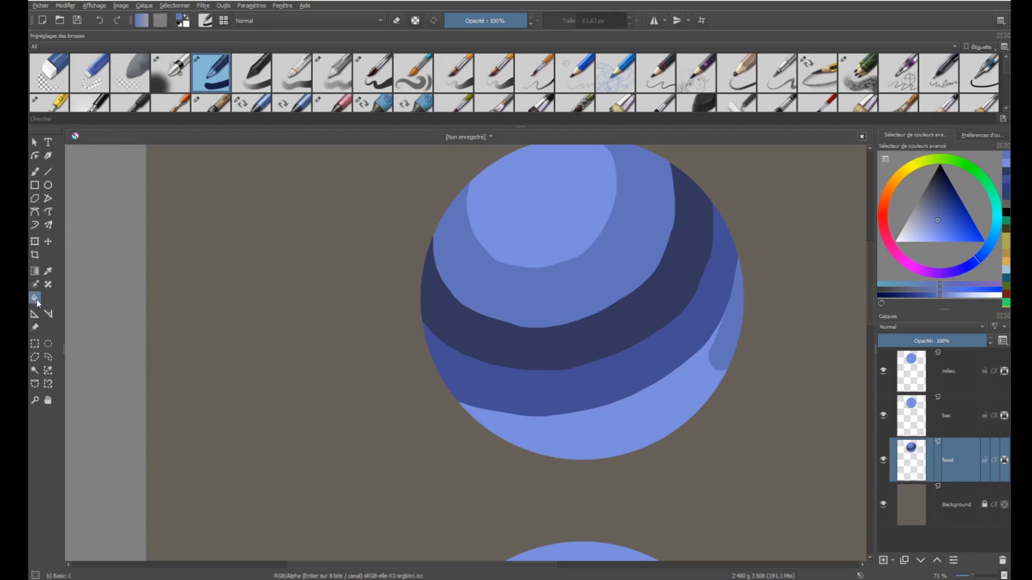
{"action": "left_click", "coordinate": [652, 451]}
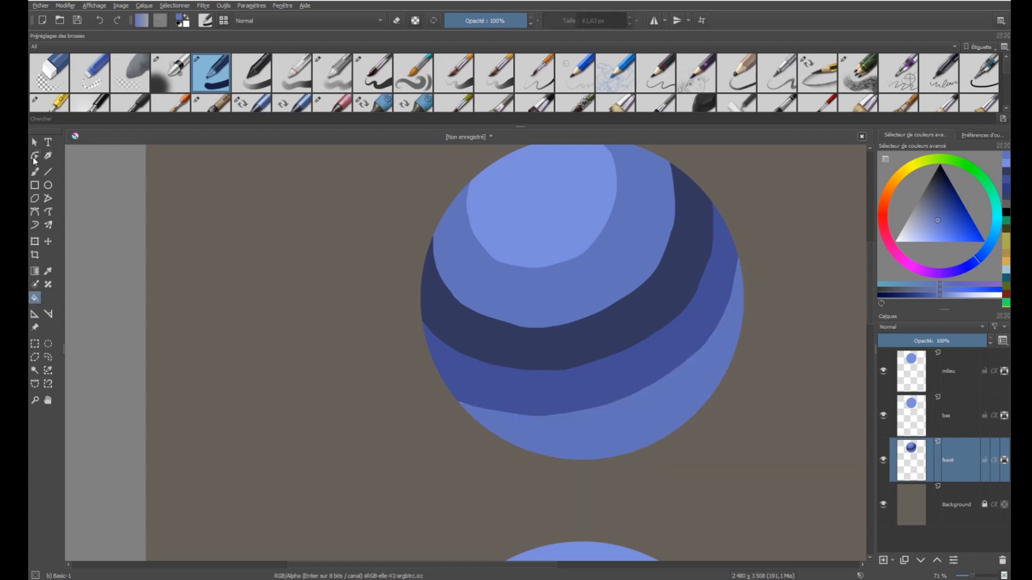
{"action": "left_click_drag", "start_coordinate": [380, 256], "coordinate": [323, 322]}
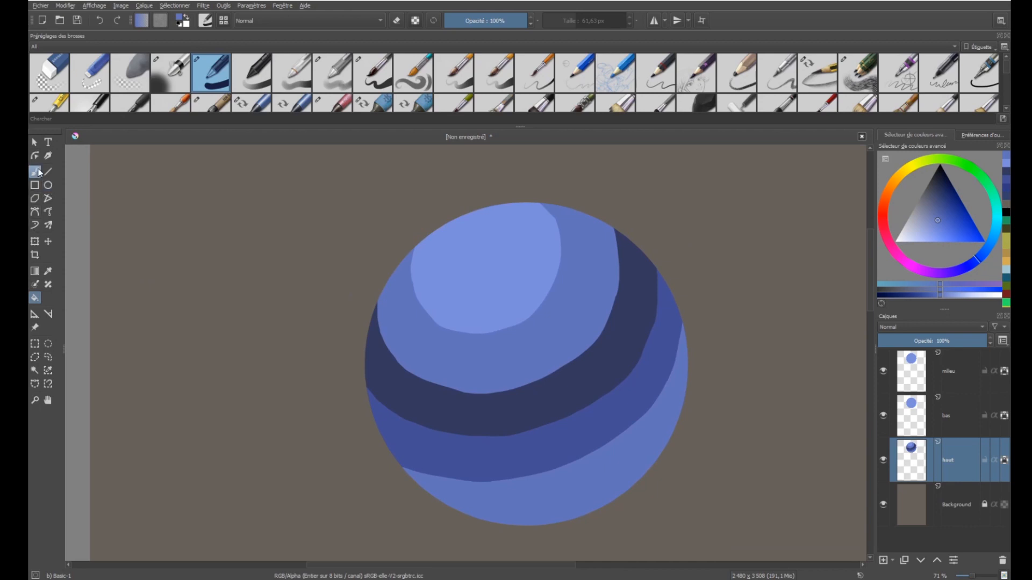
Step: Choose a paler blue with the brush and paint an oval highlight inside the light blue area
{"action": "left_click", "coordinate": [35, 171]}
{"action": "left_click", "coordinate": [541, 299], "text": "ctrl"}
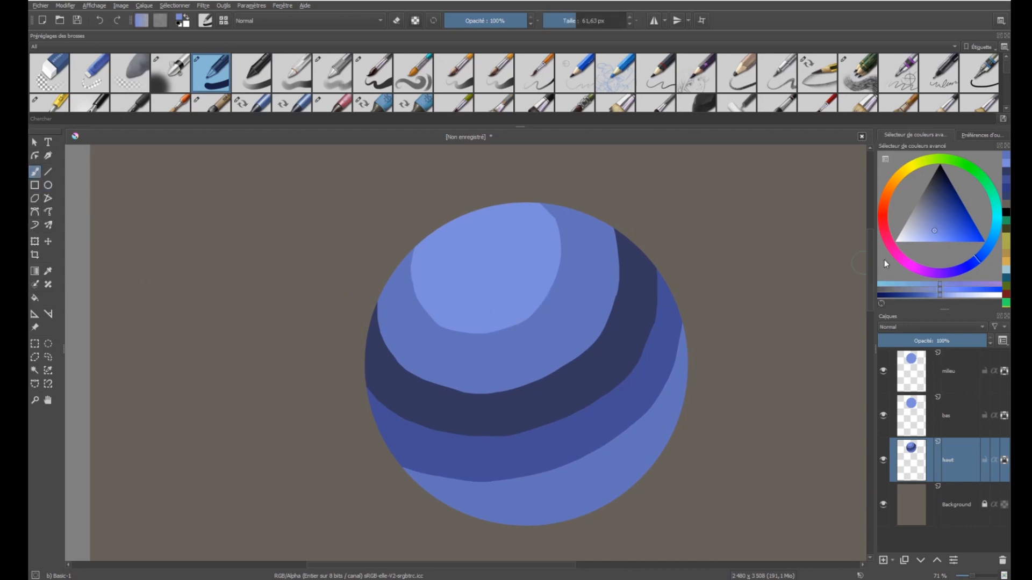
{"action": "left_click", "coordinate": [920, 234]}
{"action": "mouse_move", "coordinate": [505, 215]}
{"action": "left_mouse_down"}
{"action": "mouse_move", "coordinate": [438, 272]}
{"action": "mouse_move", "coordinate": [521, 229]}
{"action": "mouse_move", "coordinate": [469, 266]}
{"action": "mouse_move", "coordinate": [507, 227]}
{"action": "mouse_move", "coordinate": [451, 245]}
{"action": "mouse_move", "coordinate": [480, 279]}
{"action": "mouse_move", "coordinate": [520, 234]}
{"action": "mouse_move", "coordinate": [486, 282]}
{"action": "mouse_move", "coordinate": [440, 275]}
{"action": "mouse_move", "coordinate": [514, 263]}
{"action": "left_mouse_up"}
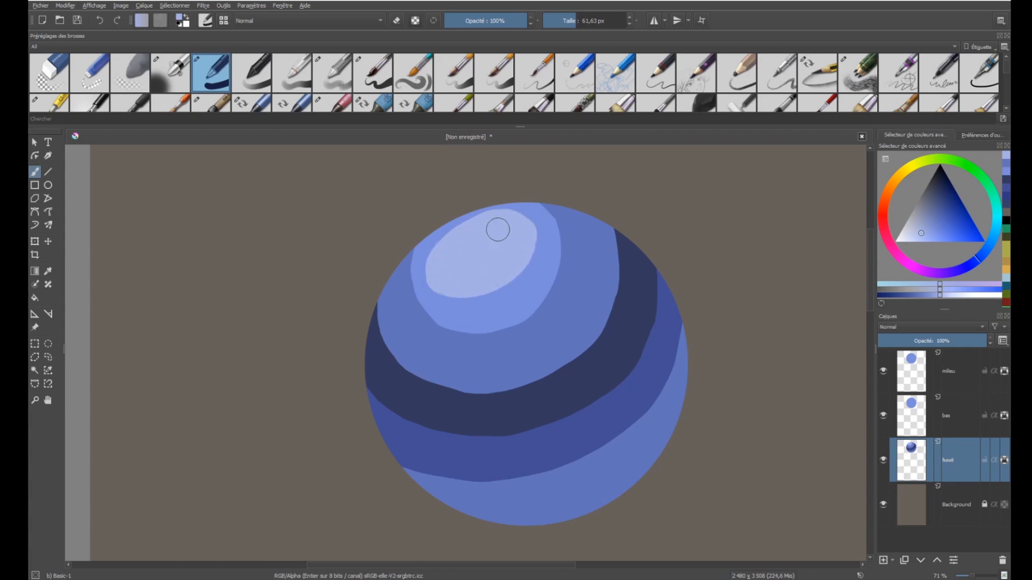
{"action": "mouse_move", "coordinate": [484, 221]}
{"action": "left_mouse_down"}
{"action": "mouse_move", "coordinate": [444, 246]}
{"action": "mouse_move", "coordinate": [467, 275]}
{"action": "left_mouse_up"}
Step: Paint a smaller near-white oval at the centre of the pale blue highlight
{"action": "left_click", "coordinate": [904, 238]}
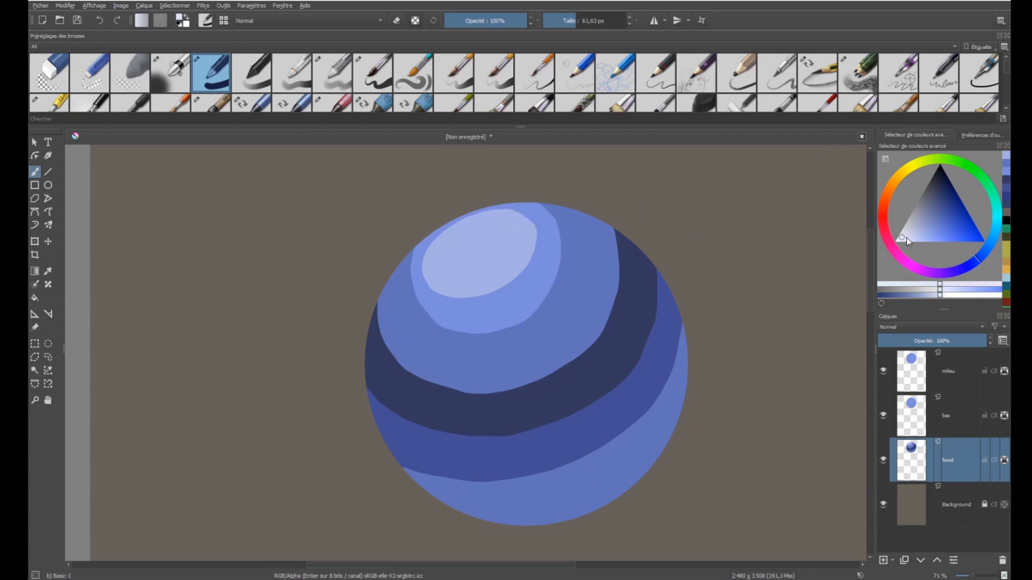
{"action": "left_click", "coordinate": [903, 238]}
{"action": "mouse_move", "coordinate": [491, 233]}
{"action": "left_mouse_down"}
{"action": "mouse_move", "coordinate": [468, 253]}
{"action": "mouse_move", "coordinate": [486, 245]}
{"action": "mouse_move", "coordinate": [446, 266]}
{"action": "left_mouse_up"}
{"action": "left_click", "coordinate": [895, 240]}
{"action": "key", "text": "ctrl+z"}
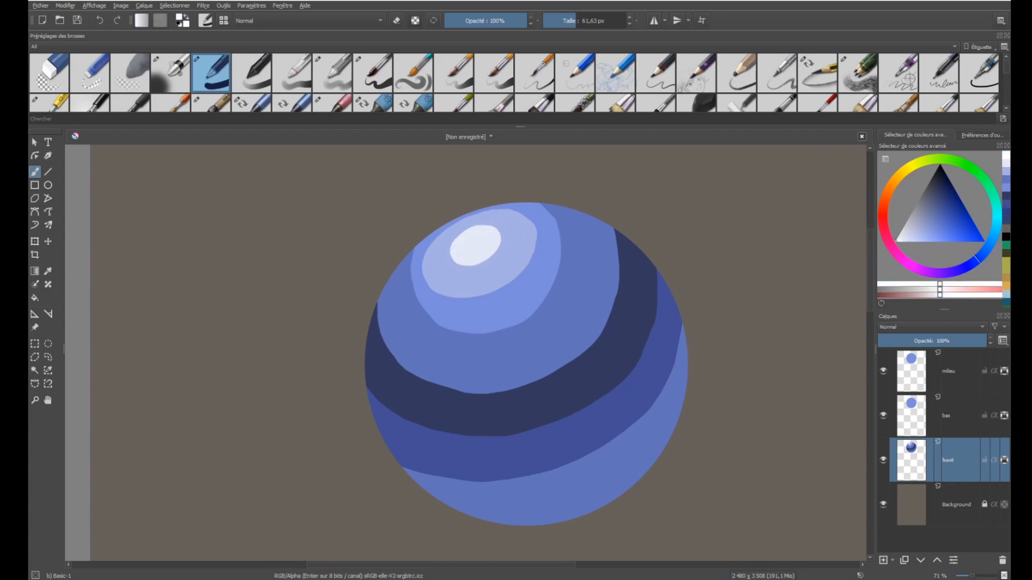
{"action": "left_click_drag", "start_coordinate": [504, 223], "coordinate": [489, 274]}
{"action": "key", "text": "ctrl+z"}
Step: Sample the light blue and smooth the outline of the light band surrounding the highlight
{"action": "scroll", "coordinate": [671, 318], "scroll_direction": "down", "scroll_amount": 2}
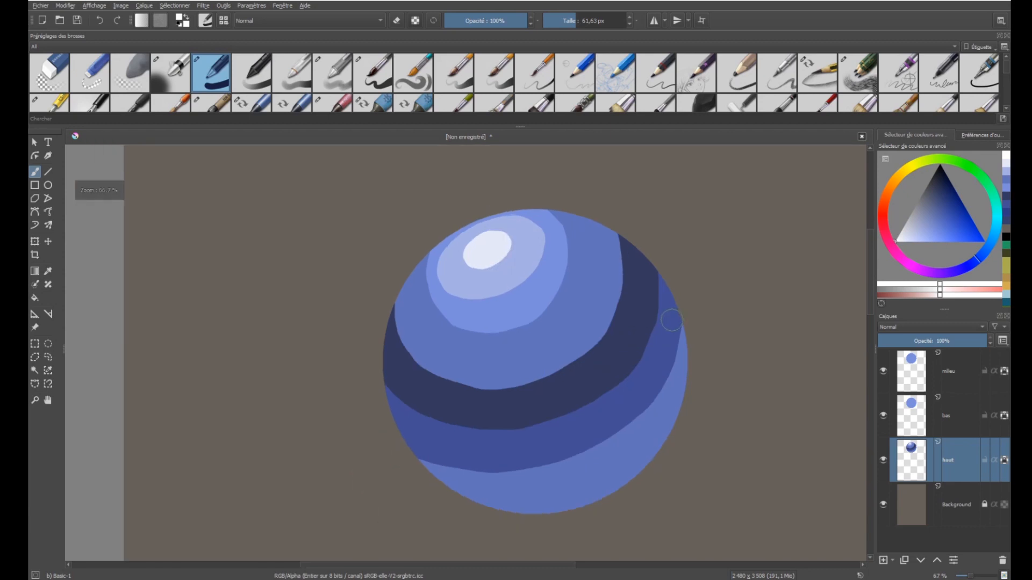
{"action": "left_click_drag", "start_coordinate": [601, 433], "coordinate": [489, 327]}
{"action": "scroll", "coordinate": [510, 333], "scroll_direction": "down", "scroll_amount": 1}
{"action": "scroll", "coordinate": [516, 245], "scroll_direction": "up", "scroll_amount": 1}
{"action": "left_click_drag", "start_coordinate": [448, 254], "coordinate": [515, 299]}
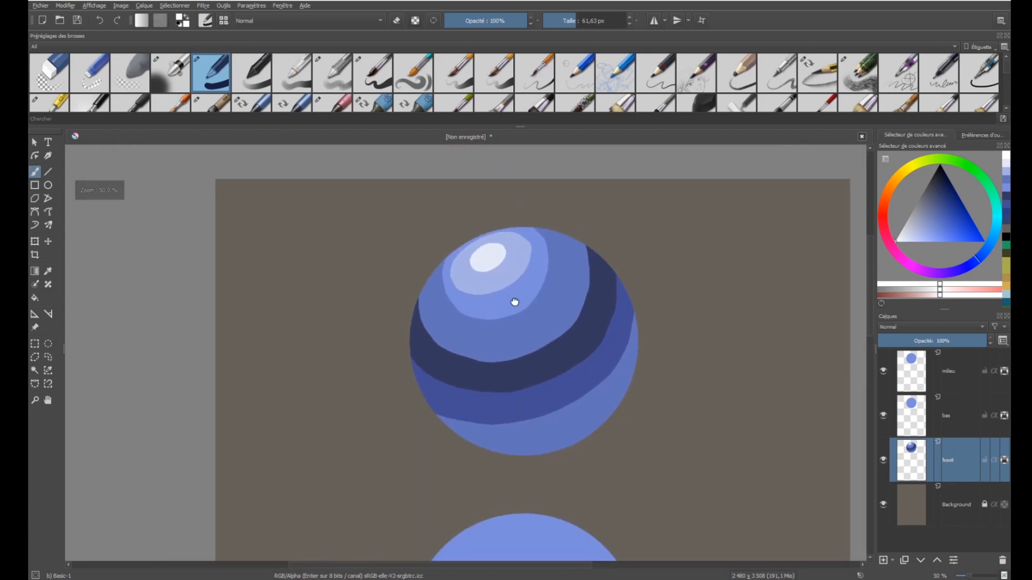
{"action": "scroll", "coordinate": [517, 297], "scroll_direction": "up", "scroll_amount": 2}
{"action": "left_click", "coordinate": [428, 316], "text": "ctrl"}
{"action": "mouse_move", "coordinate": [354, 246]}
{"action": "left_mouse_down"}
{"action": "mouse_move", "coordinate": [473, 336]}
{"action": "mouse_move", "coordinate": [477, 323]}
{"action": "mouse_move", "coordinate": [553, 284]}
{"action": "mouse_move", "coordinate": [564, 162]}
{"action": "left_mouse_up"}
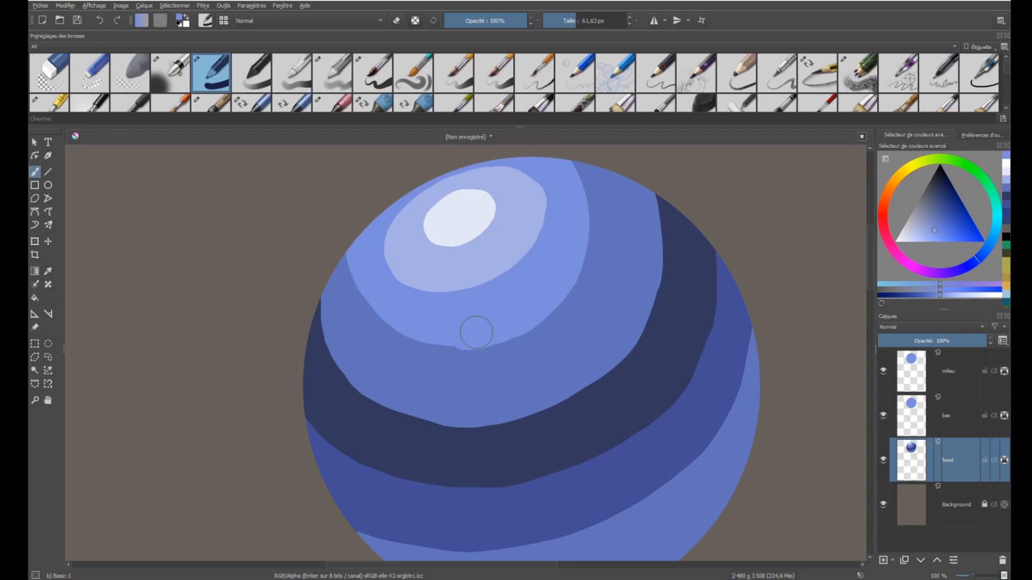
Step: Sample the mid blue and trim the outer edge of the light blue band on its right, lower and left sides
{"action": "left_click", "coordinate": [640, 211], "text": "ctrl"}
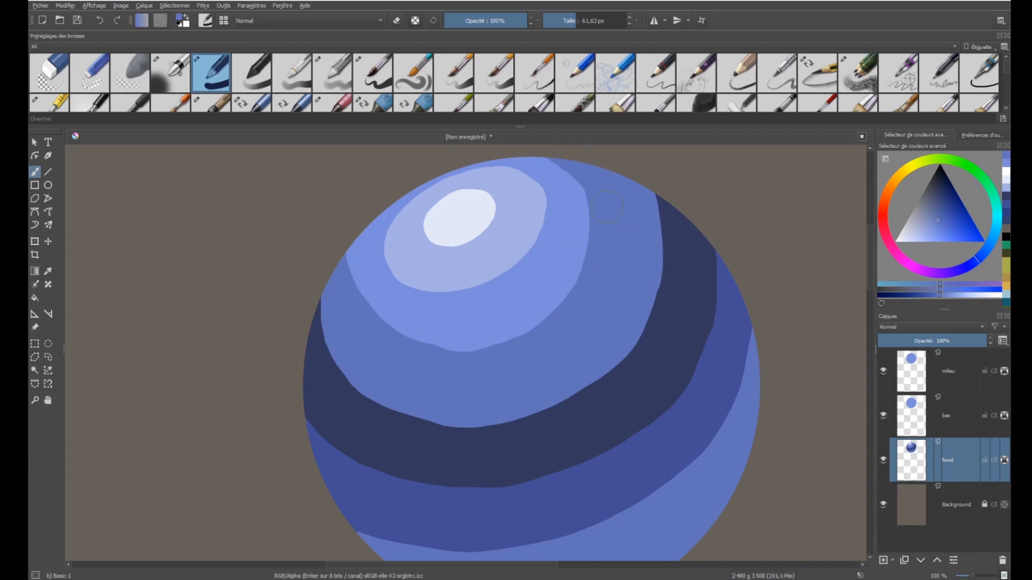
{"action": "mouse_move", "coordinate": [591, 226]}
{"action": "left_mouse_down"}
{"action": "mouse_move", "coordinate": [538, 311]}
{"action": "mouse_move", "coordinate": [424, 336]}
{"action": "left_mouse_up"}
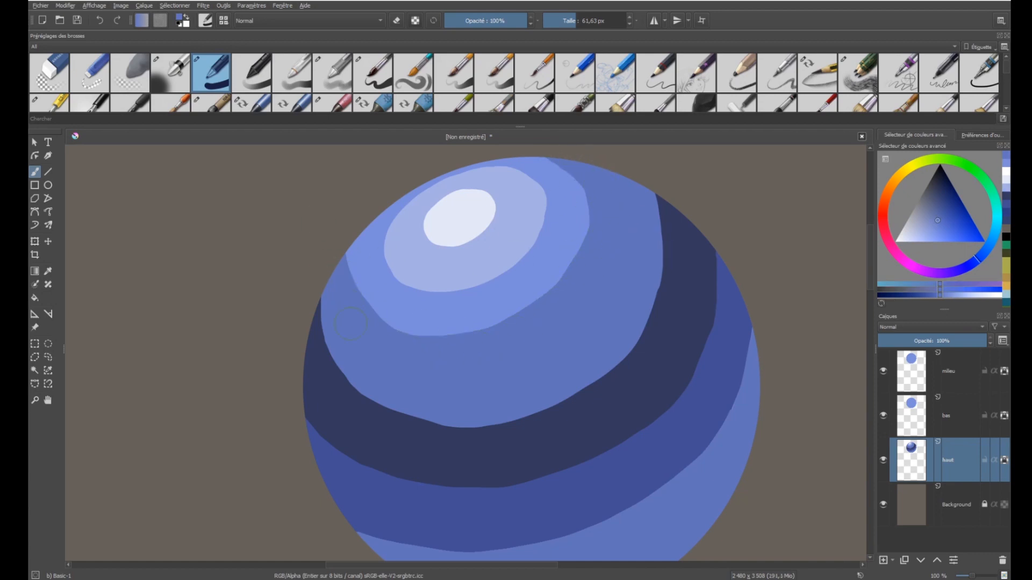
{"action": "mouse_move", "coordinate": [351, 324]}
{"action": "left_mouse_down"}
{"action": "mouse_move", "coordinate": [345, 273]}
{"action": "mouse_move", "coordinate": [339, 286]}
{"action": "mouse_move", "coordinate": [359, 216]}
{"action": "mouse_move", "coordinate": [358, 283]}
{"action": "mouse_move", "coordinate": [328, 275]}
{"action": "left_mouse_up"}
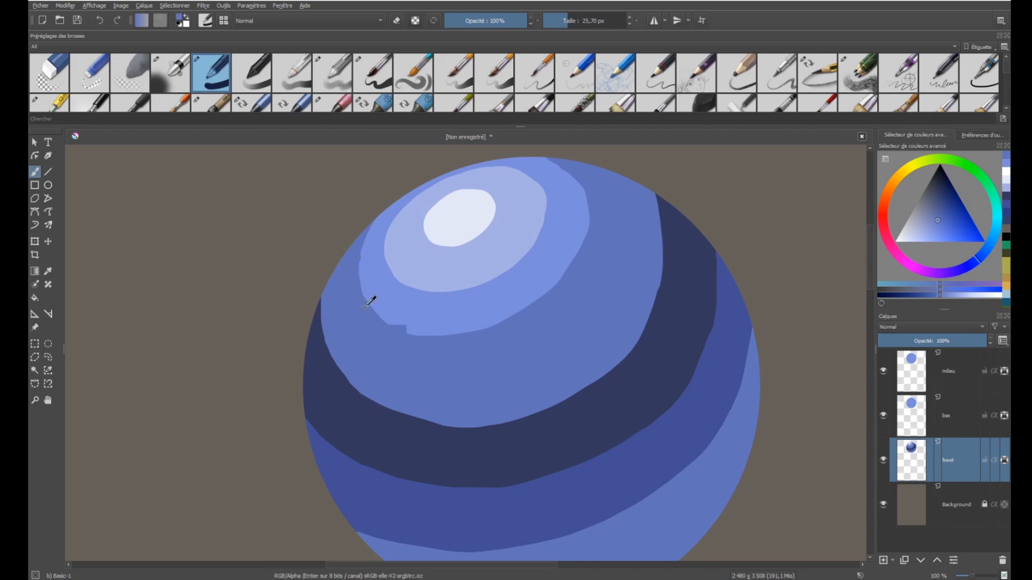
Step: Set the brush size to about 27.2 px
{"action": "mouse_move", "coordinate": [743, 201]}
{"action": "left_mouse_down", "text": "shift"}
{"action": "mouse_move", "coordinate": [838, 202]}
{"action": "mouse_move", "coordinate": [804, 203]}
{"action": "left_mouse_up", "text": "shift"}
{"action": "left_click_drag", "start_coordinate": [586, 20], "coordinate": [590, 21]}
{"action": "mouse_move", "coordinate": [795, 247]}
{"action": "left_mouse_down", "text": "shift"}
{"action": "mouse_move", "coordinate": [722, 246]}
{"action": "mouse_move", "coordinate": [849, 246]}
{"action": "mouse_move", "coordinate": [730, 246]}
{"action": "left_mouse_up", "text": "shift"}
Step: Delete the milieu and bas layers together
{"action": "scroll", "coordinate": [415, 215], "scroll_direction": "down", "scroll_amount": 3}
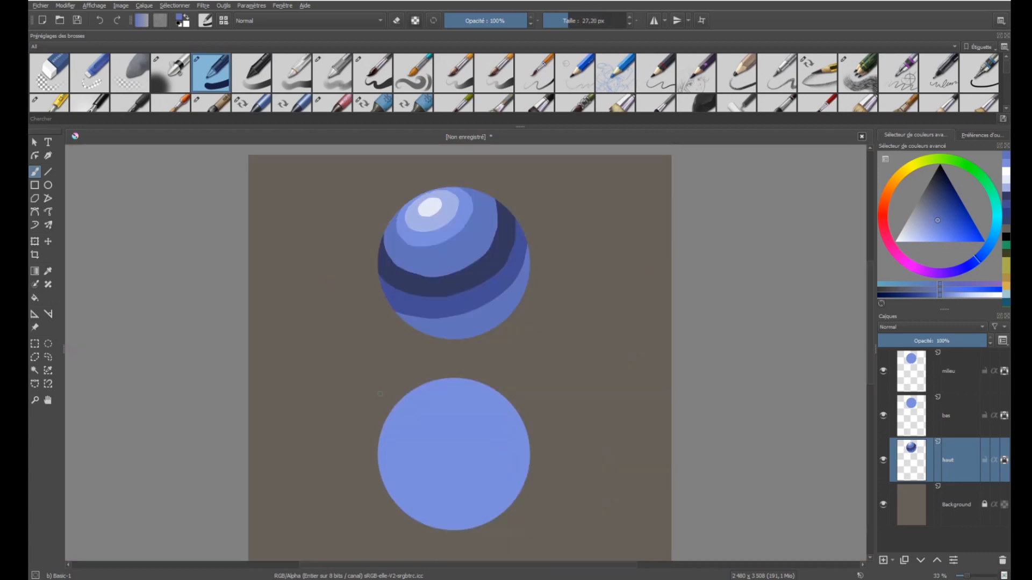
{"action": "left_click_drag", "start_coordinate": [379, 394], "coordinate": [394, 393]}
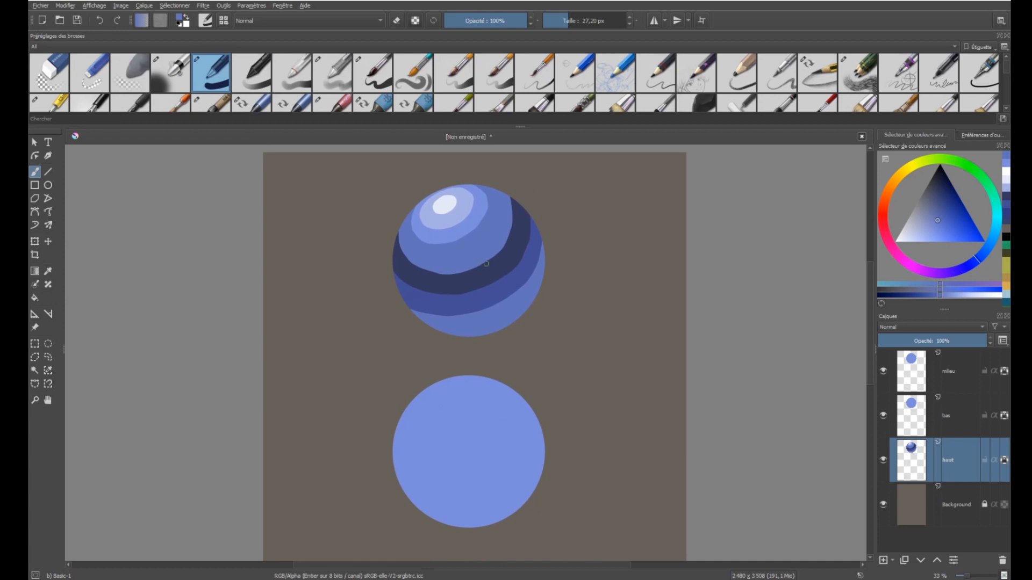
{"action": "mouse_move", "coordinate": [407, 356]}
{"action": "left_mouse_down"}
{"action": "mouse_move", "coordinate": [394, 308]}
{"action": "mouse_move", "coordinate": [356, 332]}
{"action": "left_mouse_up"}
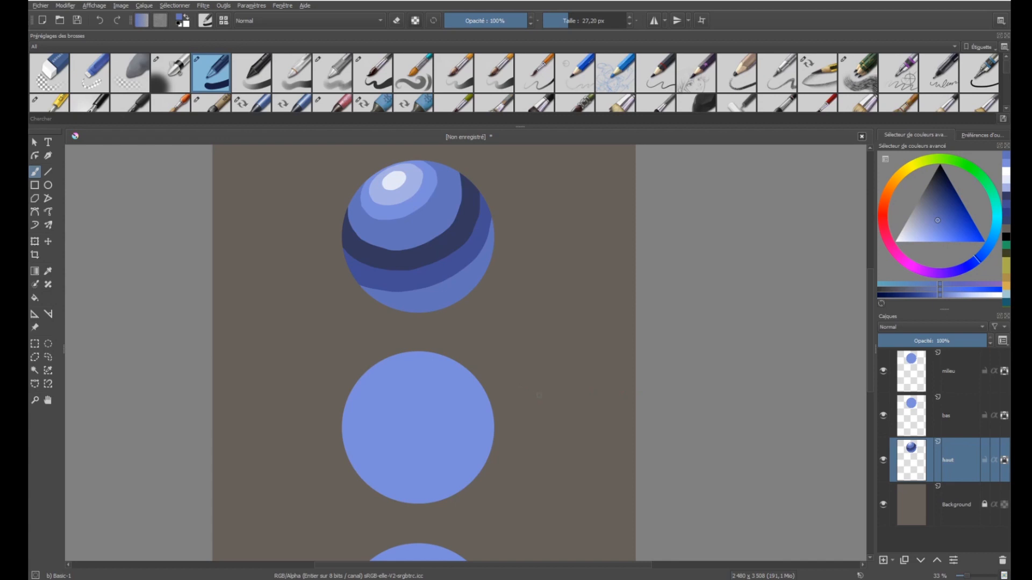
{"action": "left_click", "coordinate": [926, 433]}
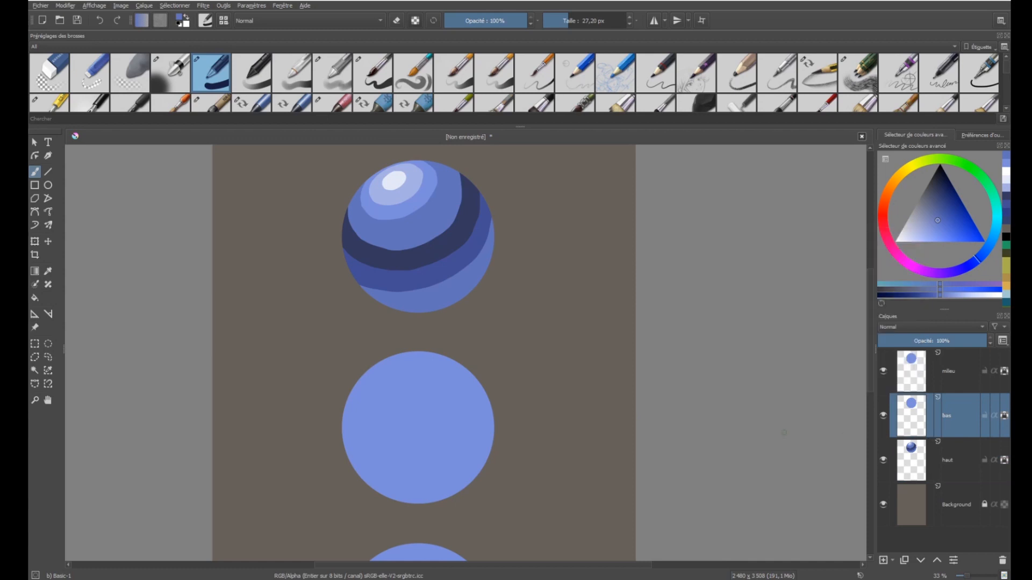
{"action": "scroll", "coordinate": [677, 448], "scroll_direction": "down", "scroll_amount": 3}
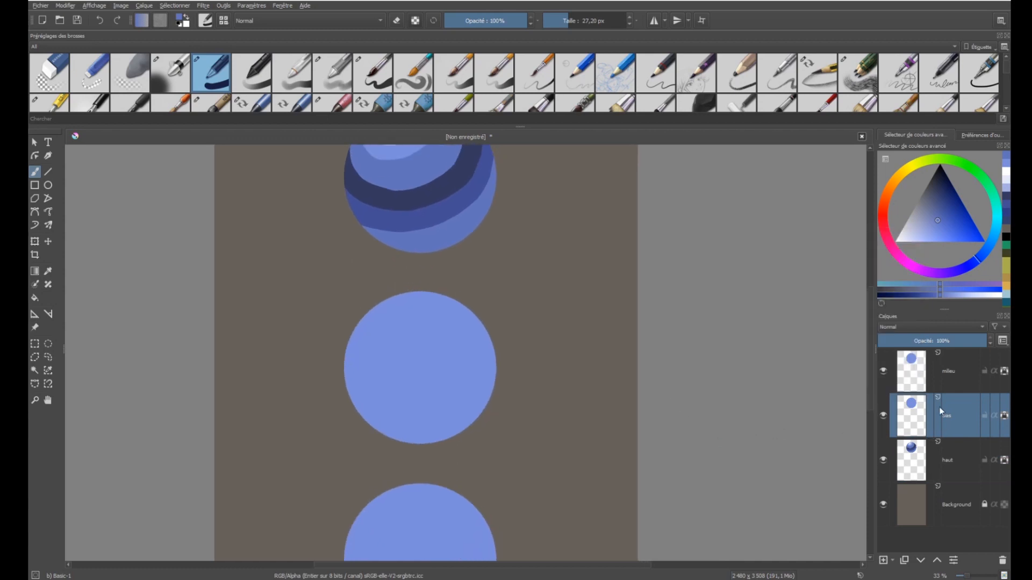
{"action": "left_click", "coordinate": [966, 379], "text": "ctrl"}
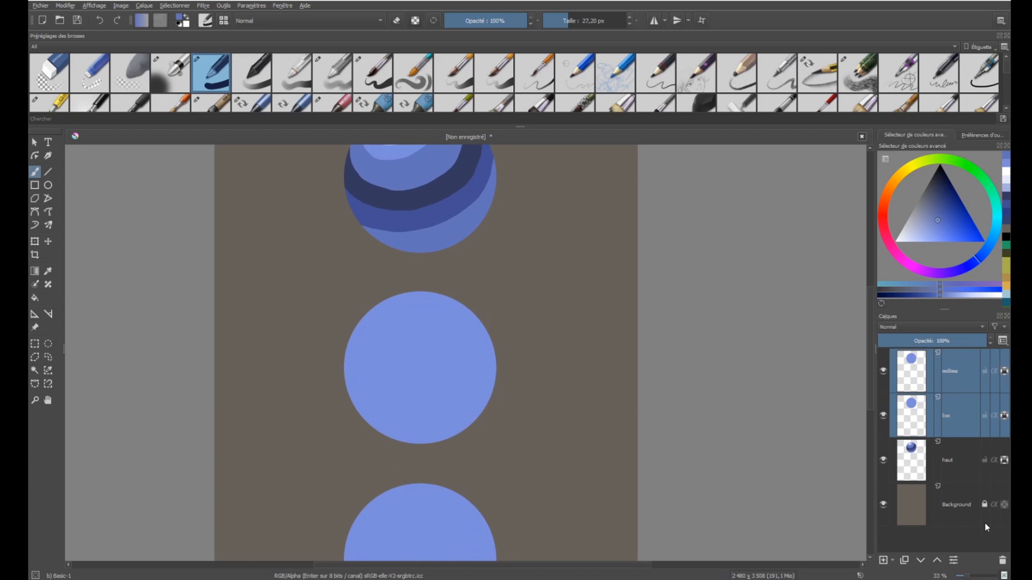
{"action": "left_click", "coordinate": [1002, 560]}
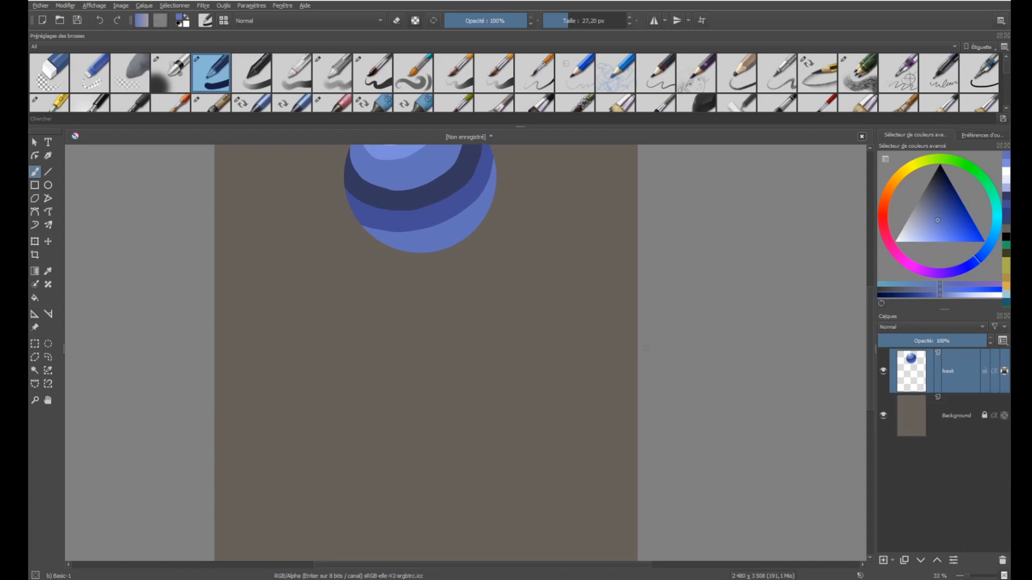
Step: Duplicate the haut layer containing the shaded circle
{"action": "left_click", "coordinate": [893, 562]}
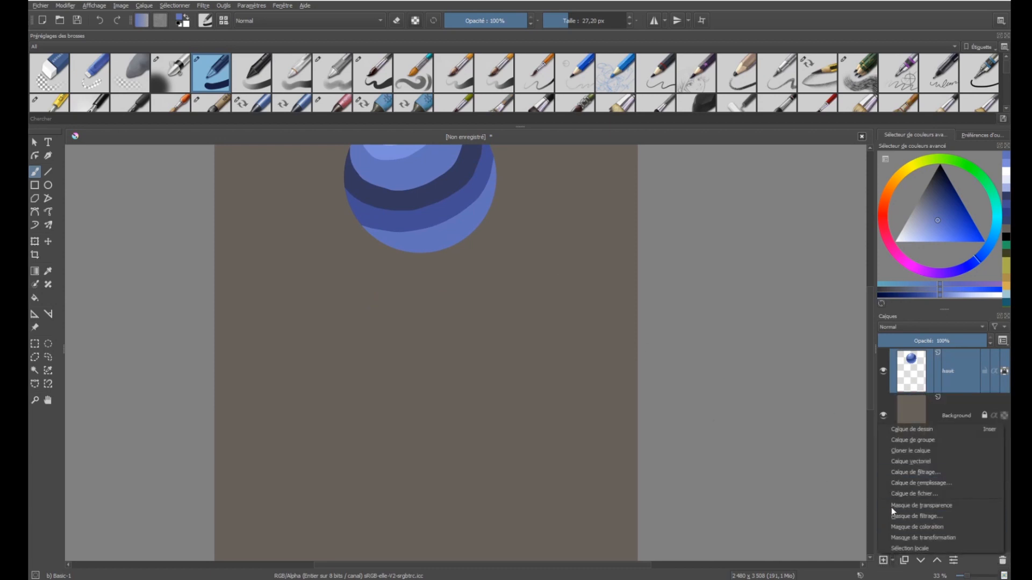
{"action": "right_click", "coordinate": [912, 388]}
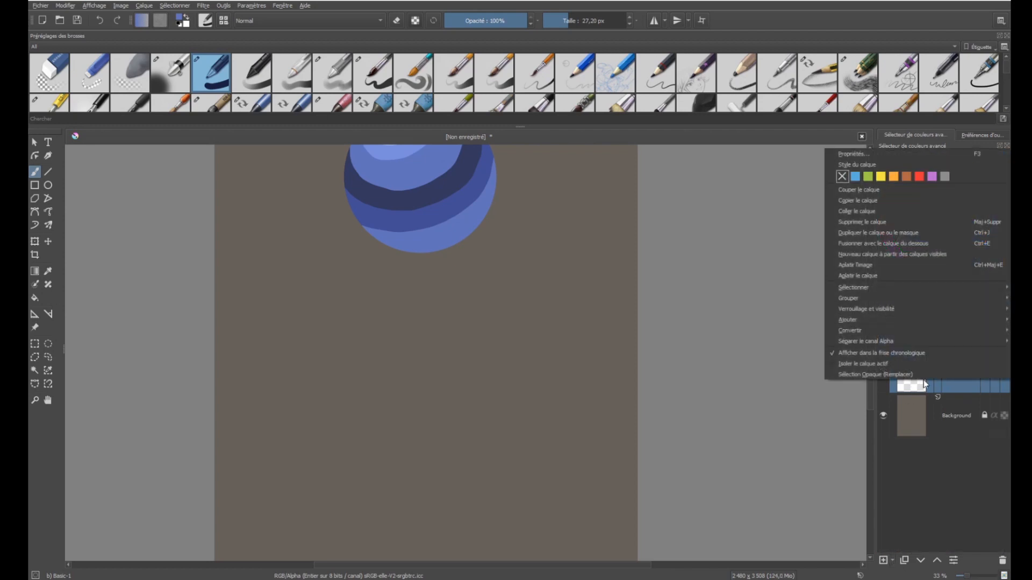
{"action": "left_click", "coordinate": [860, 232]}
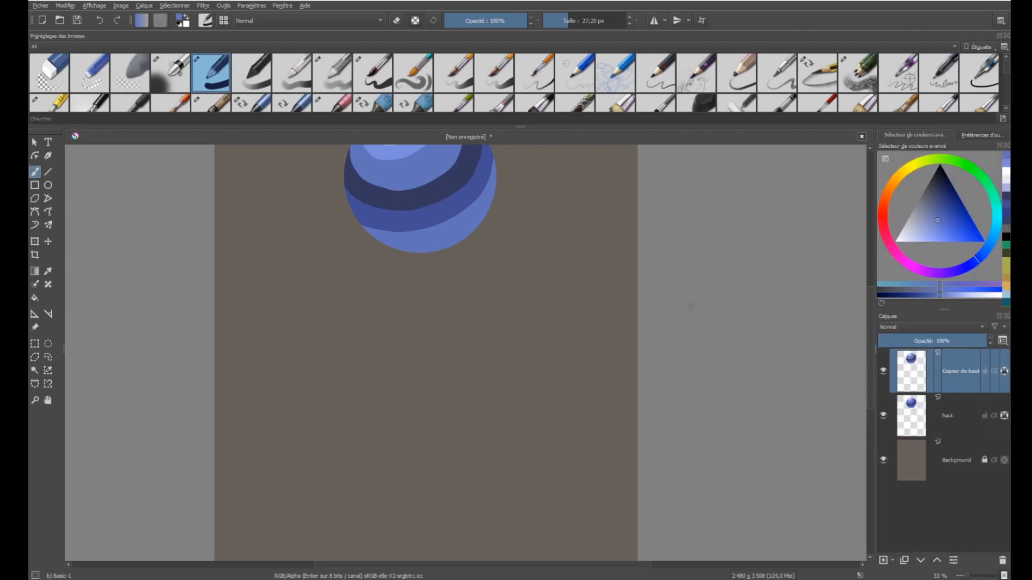
Step: Move the duplicated shaded circle straight down below the original one
{"action": "left_click", "coordinate": [47, 241]}
{"action": "left_click_drag", "start_coordinate": [420, 312], "coordinate": [412, 415]}
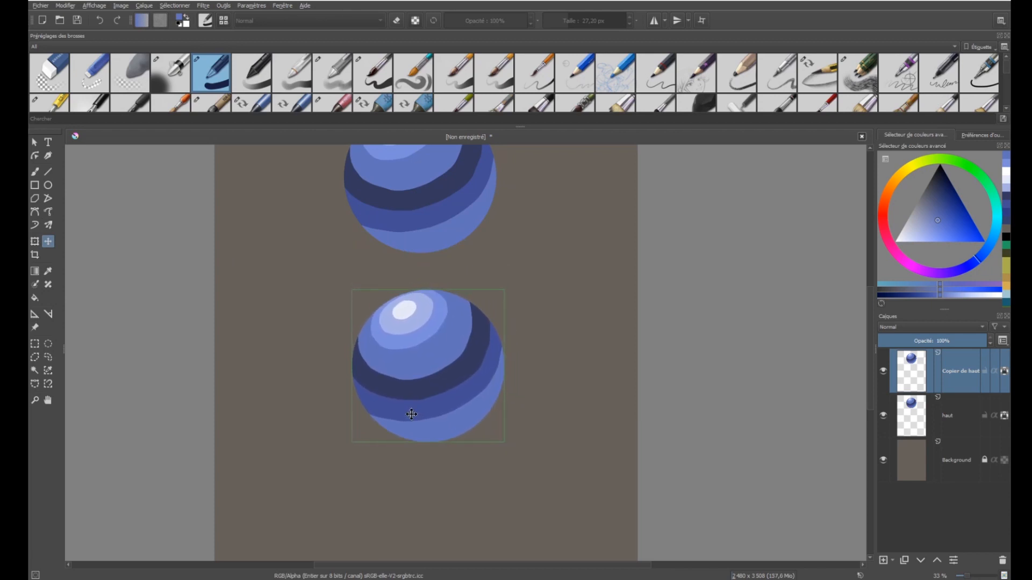
Step: Duplicate the moved circle's layer and move this copy further down the page as the third circle
{"action": "right_click", "coordinate": [950, 382]}
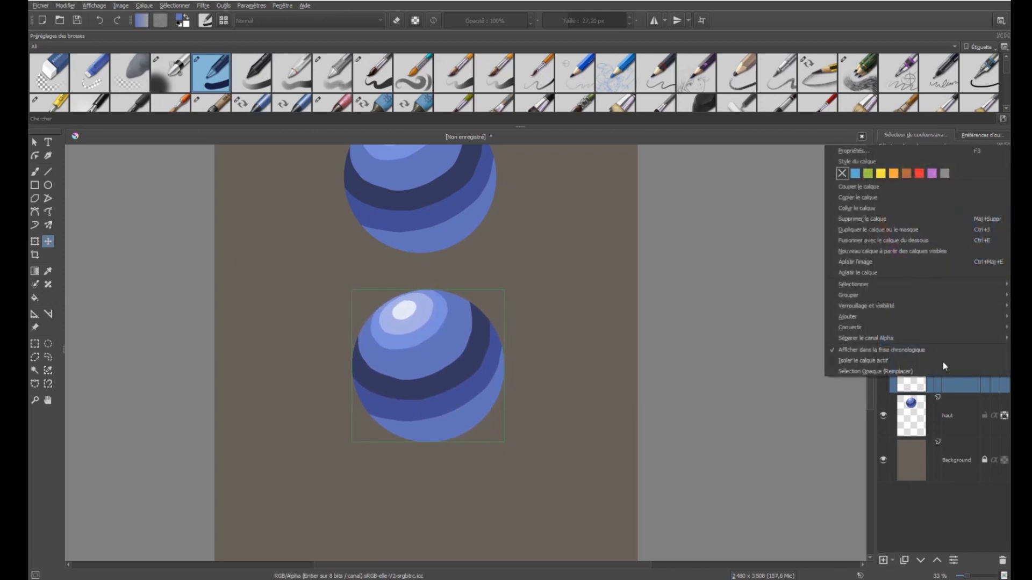
{"action": "left_click", "coordinate": [865, 230]}
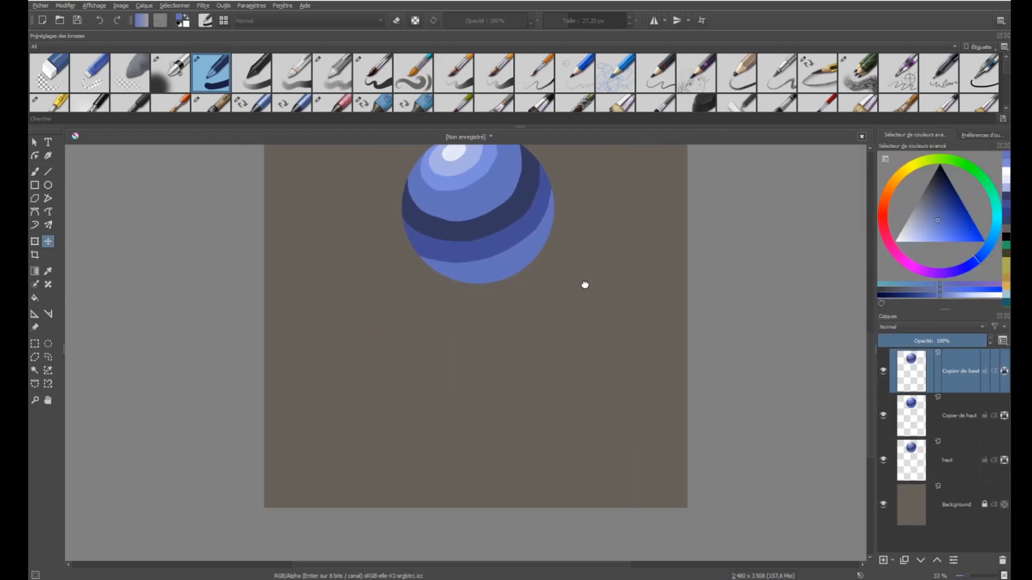
{"action": "left_click_drag", "start_coordinate": [480, 211], "coordinate": [485, 407]}
{"action": "scroll", "coordinate": [478, 360], "scroll_direction": "up", "scroll_amount": 8}
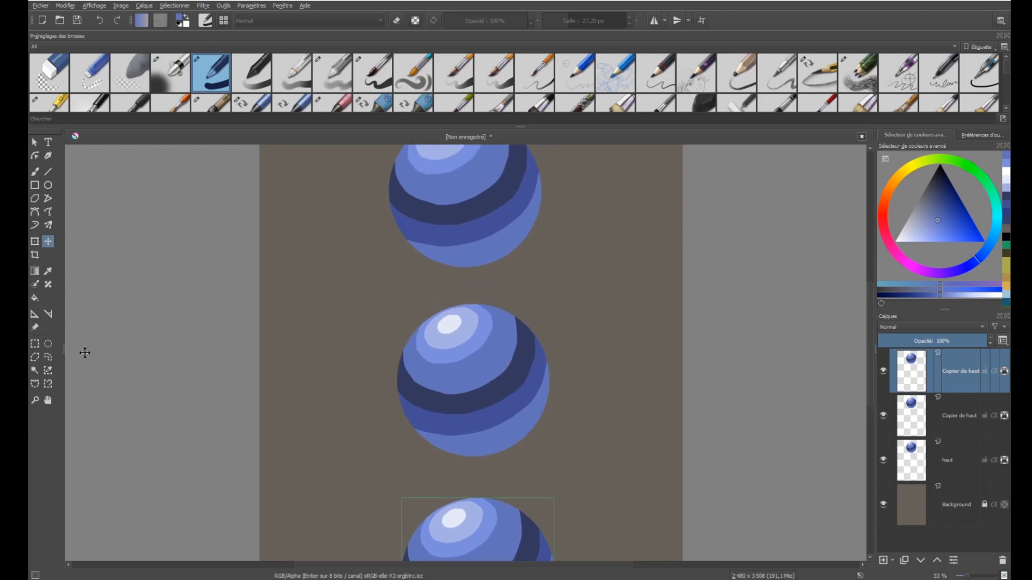
{"action": "left_click", "coordinate": [38, 399]}
{"action": "left_click_drag", "start_coordinate": [866, 388], "coordinate": [879, 434]}
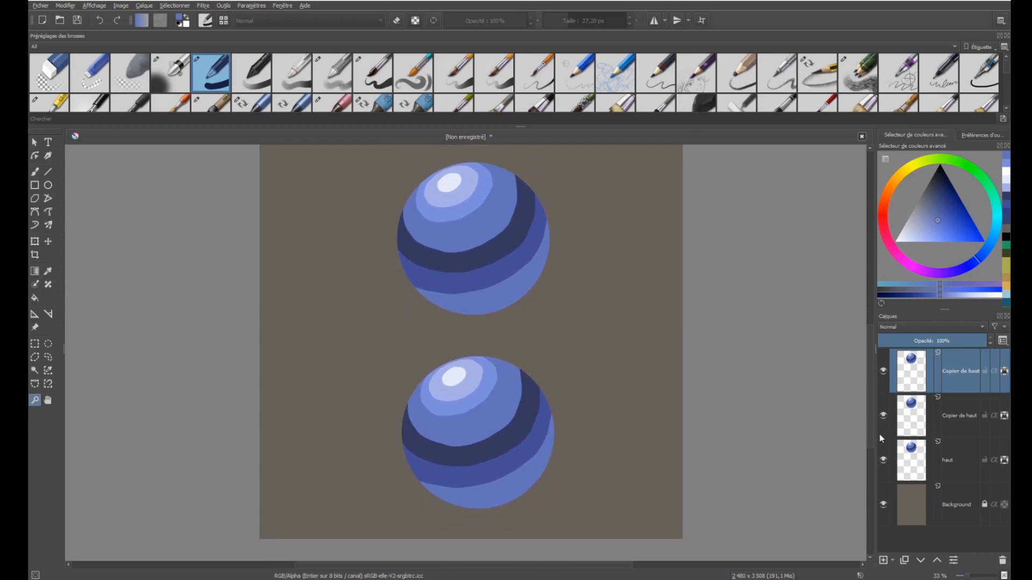
Step: Make the layer of the middle circle the active one
{"action": "mouse_move", "coordinate": [974, 459]}
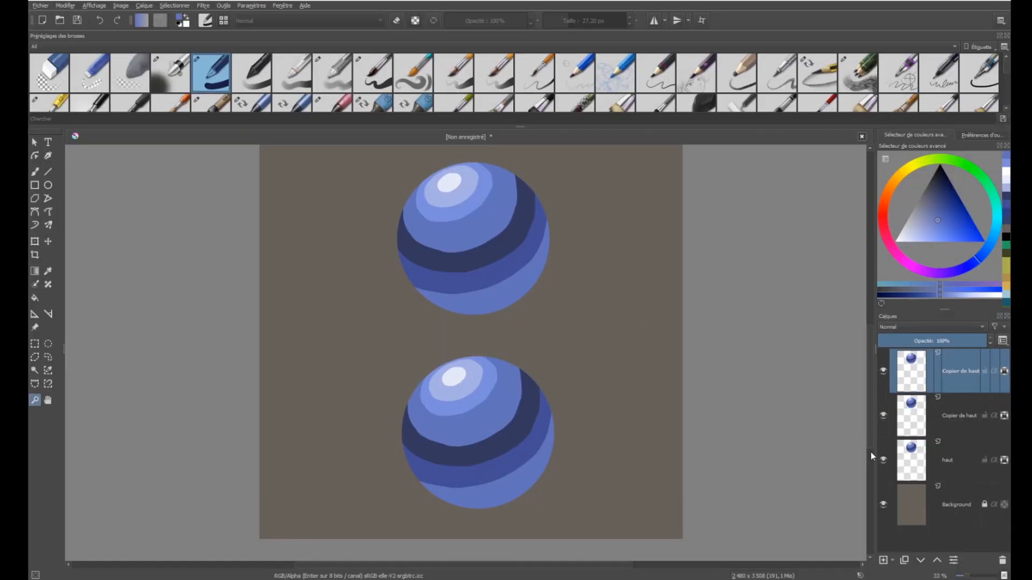
{"action": "left_click", "coordinate": [905, 424]}
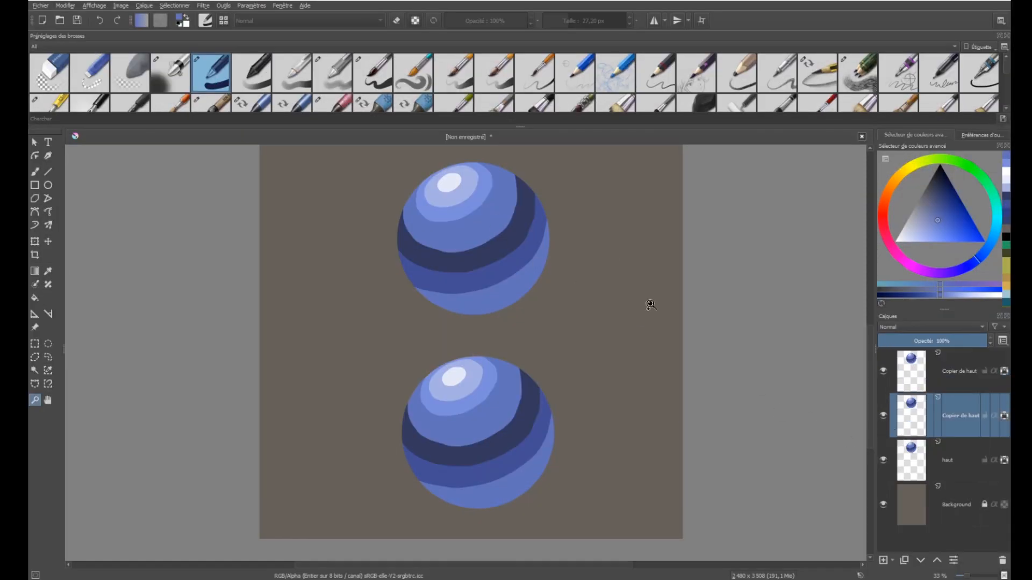
{"action": "scroll", "coordinate": [509, 199], "scroll_direction": "up", "scroll_amount": 1}
{"action": "left_click_drag", "start_coordinate": [475, 204], "coordinate": [576, 414]}
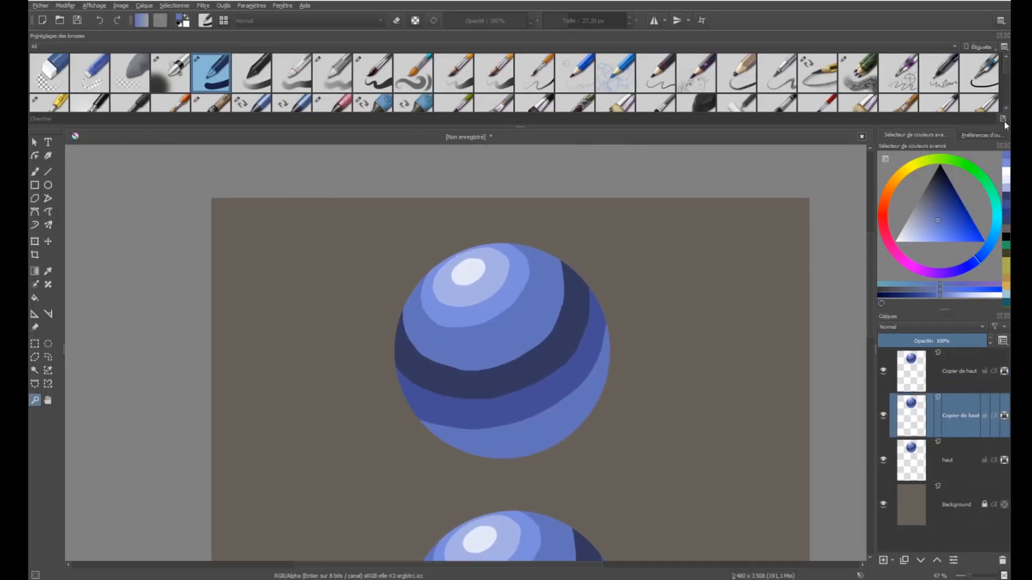
Step: Choose the Blender Blur brush preset and get the freehand brush ready over the middle circle
{"action": "left_click_drag", "start_coordinate": [1007, 67], "coordinate": [1008, 86]}
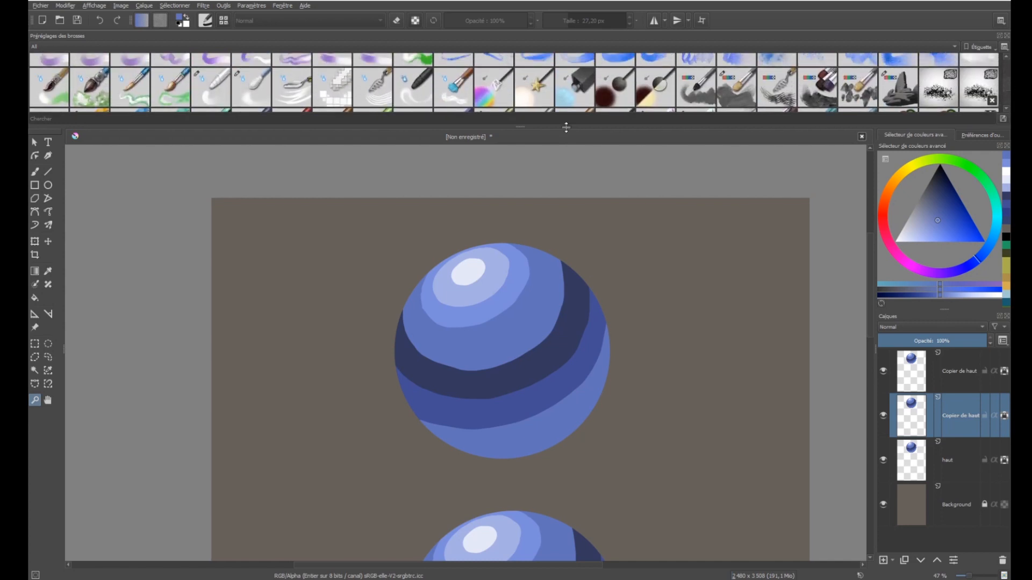
{"action": "left_click", "coordinate": [214, 92]}
{"action": "left_click", "coordinate": [252, 91]}
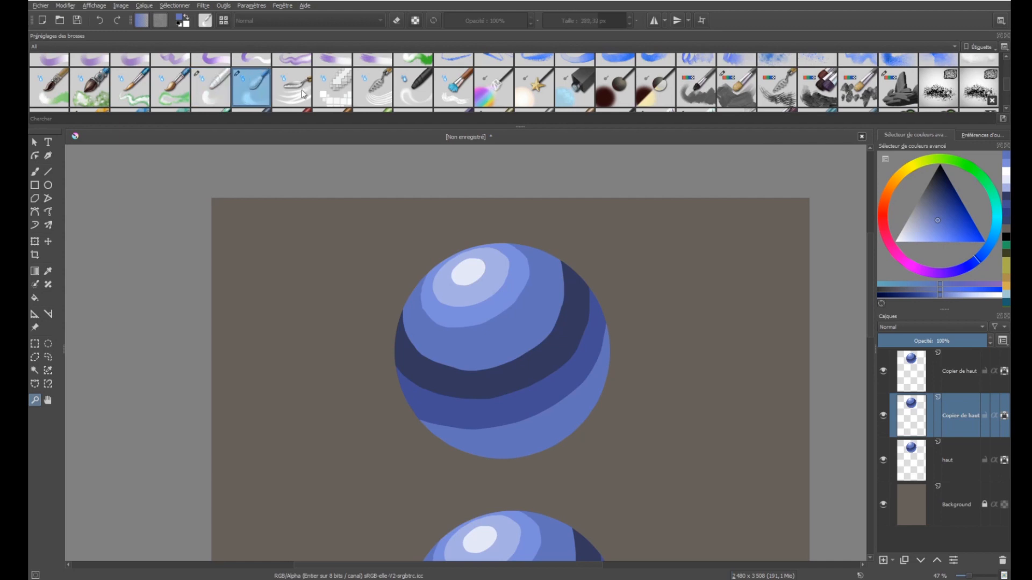
{"action": "left_click", "coordinate": [303, 94]}
{"action": "left_click", "coordinate": [419, 99]}
{"action": "left_click", "coordinate": [257, 93]}
{"action": "left_click", "coordinate": [36, 384]}
{"action": "left_click", "coordinate": [37, 400]}
{"action": "left_click_drag", "start_coordinate": [547, 471], "coordinate": [559, 212]}
{"action": "left_click", "coordinate": [557, 387]}
{"action": "left_click_drag", "start_coordinate": [532, 380], "coordinate": [633, 414]}
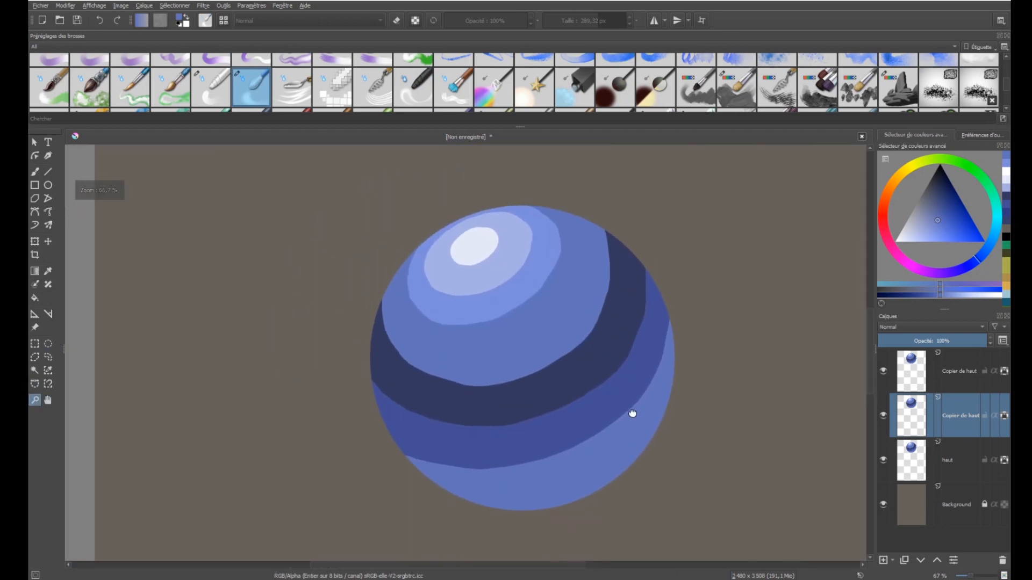
{"action": "key", "text": "b"}
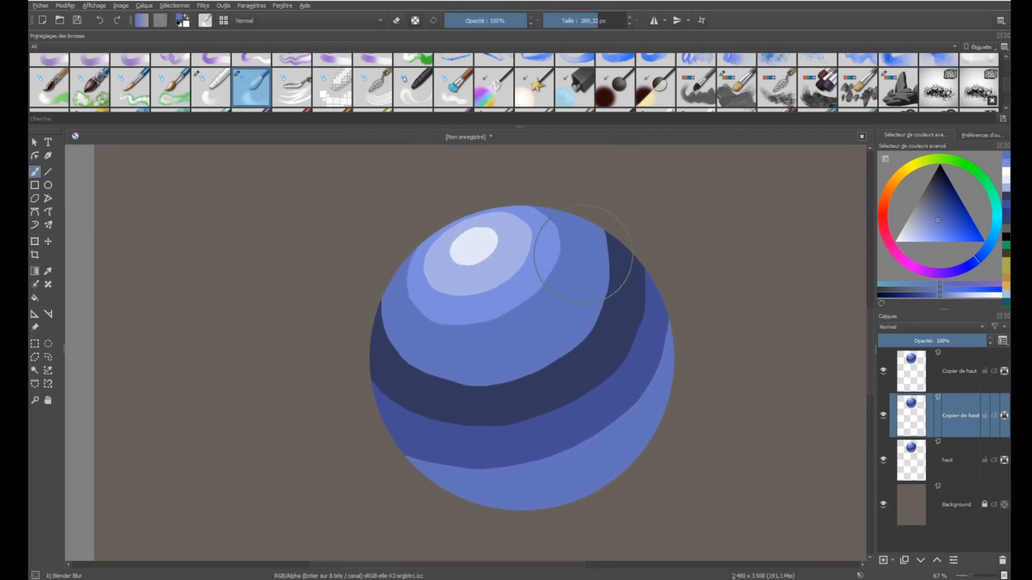
Step: Try blurring all the bands of the middle circle with the 289.32 px blender and undo it
{"action": "mouse_move", "coordinate": [569, 223]}
{"action": "left_mouse_down"}
{"action": "mouse_move", "coordinate": [645, 195]}
{"action": "mouse_move", "coordinate": [649, 295]}
{"action": "mouse_move", "coordinate": [736, 335]}
{"action": "mouse_move", "coordinate": [357, 495]}
{"action": "mouse_move", "coordinate": [576, 426]}
{"action": "mouse_move", "coordinate": [668, 437]}
{"action": "mouse_move", "coordinate": [414, 561]}
{"action": "mouse_move", "coordinate": [730, 435]}
{"action": "mouse_move", "coordinate": [483, 576]}
{"action": "mouse_move", "coordinate": [538, 506]}
{"action": "left_mouse_up"}
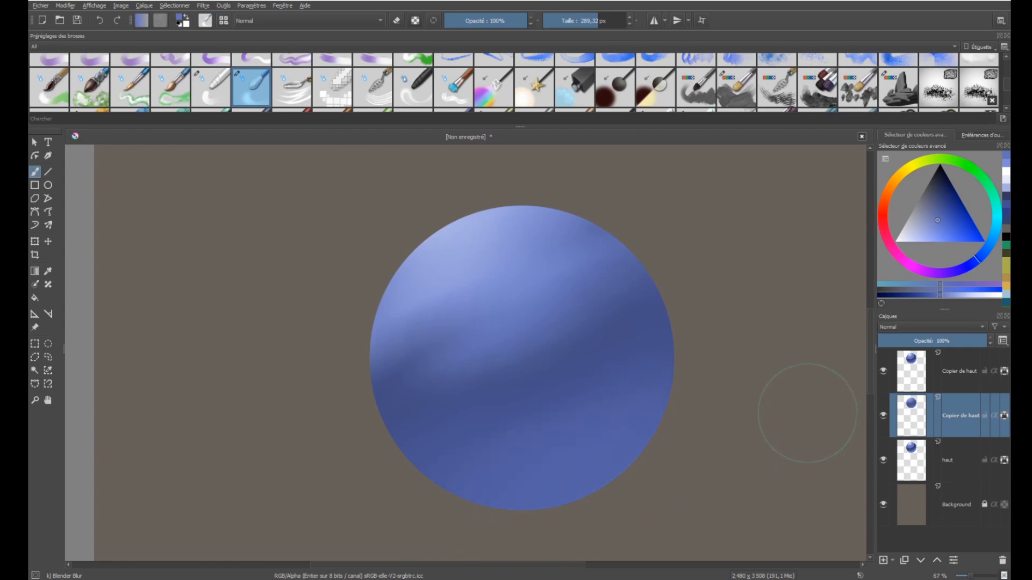
{"action": "key", "text": "ctrl+z"}
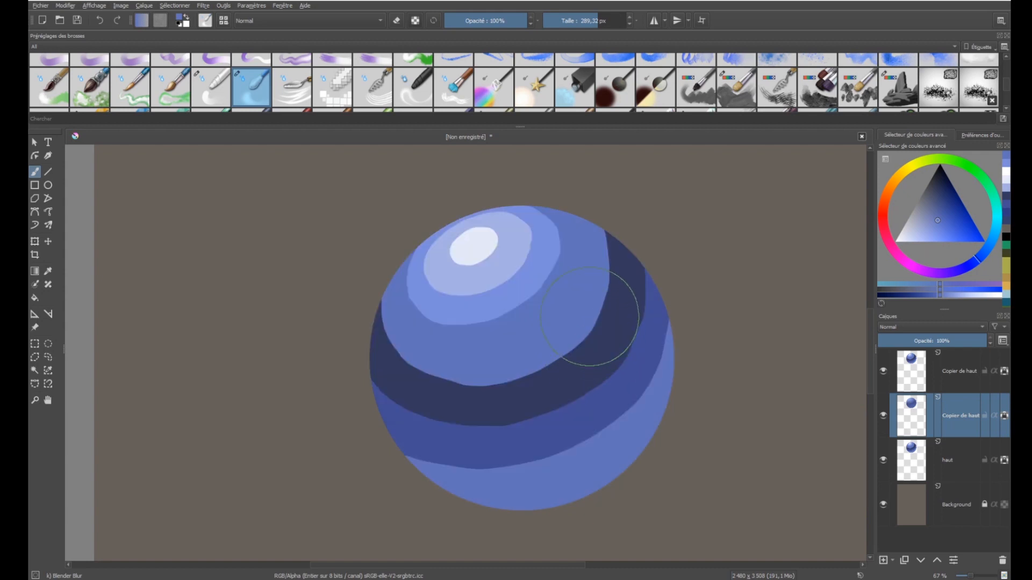
Step: Set the blender to about 140.46 px and soften the highlight bands and both edges of the dark shadow band
{"action": "mouse_move", "coordinate": [509, 257]}
{"action": "left_mouse_down"}
{"action": "mouse_move", "coordinate": [430, 257]}
{"action": "mouse_move", "coordinate": [465, 254]}
{"action": "left_mouse_up"}
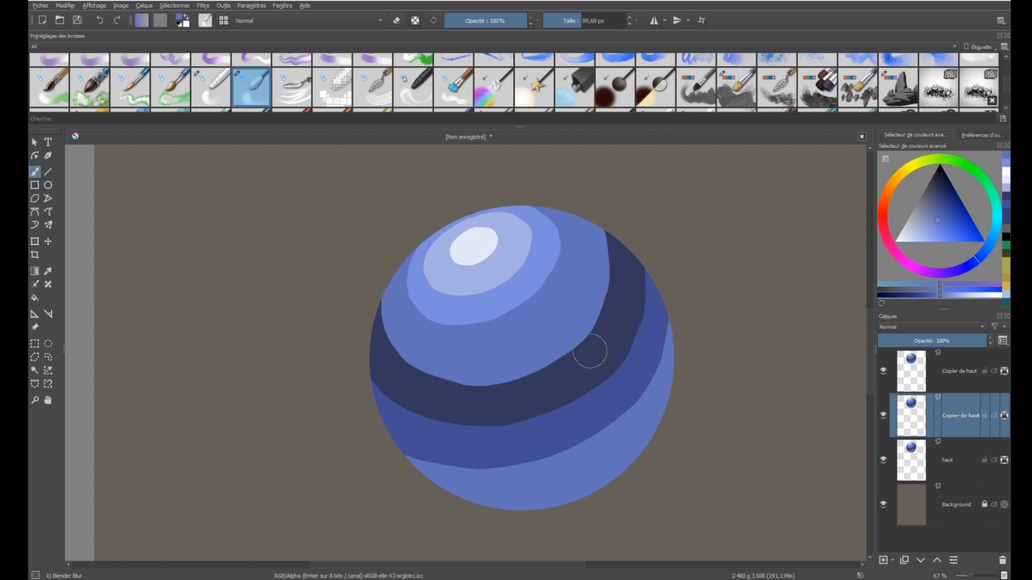
{"action": "mouse_move", "coordinate": [498, 234]}
{"action": "left_mouse_down"}
{"action": "mouse_move", "coordinate": [454, 239]}
{"action": "mouse_move", "coordinate": [431, 282]}
{"action": "mouse_move", "coordinate": [473, 292]}
{"action": "mouse_move", "coordinate": [506, 274]}
{"action": "mouse_move", "coordinate": [532, 240]}
{"action": "mouse_move", "coordinate": [510, 202]}
{"action": "mouse_move", "coordinate": [426, 260]}
{"action": "mouse_move", "coordinate": [438, 267]}
{"action": "mouse_move", "coordinate": [534, 240]}
{"action": "mouse_move", "coordinate": [420, 248]}
{"action": "mouse_move", "coordinate": [429, 309]}
{"action": "mouse_move", "coordinate": [502, 301]}
{"action": "mouse_move", "coordinate": [527, 215]}
{"action": "mouse_move", "coordinate": [548, 292]}
{"action": "mouse_move", "coordinate": [441, 308]}
{"action": "left_mouse_up"}
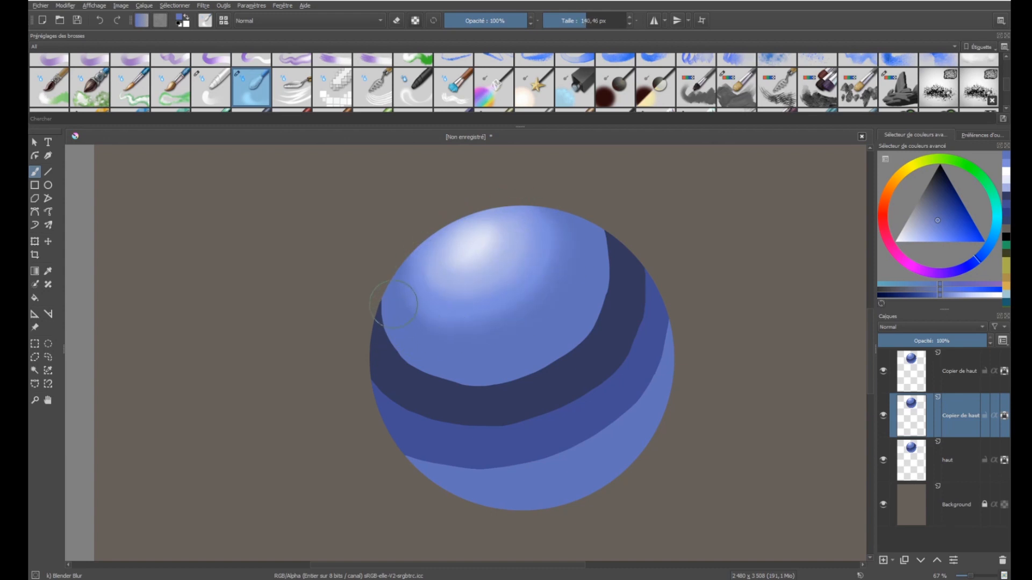
{"action": "mouse_move", "coordinate": [378, 318]}
{"action": "left_mouse_down"}
{"action": "mouse_move", "coordinate": [428, 370]}
{"action": "mouse_move", "coordinate": [379, 293]}
{"action": "mouse_move", "coordinate": [453, 384]}
{"action": "mouse_move", "coordinate": [415, 336]}
{"action": "mouse_move", "coordinate": [456, 376]}
{"action": "mouse_move", "coordinate": [498, 326]}
{"action": "mouse_move", "coordinate": [492, 375]}
{"action": "mouse_move", "coordinate": [549, 314]}
{"action": "mouse_move", "coordinate": [559, 353]}
{"action": "mouse_move", "coordinate": [560, 307]}
{"action": "mouse_move", "coordinate": [604, 303]}
{"action": "mouse_move", "coordinate": [593, 307]}
{"action": "mouse_move", "coordinate": [601, 211]}
{"action": "mouse_move", "coordinate": [613, 270]}
{"action": "mouse_move", "coordinate": [582, 315]}
{"action": "mouse_move", "coordinate": [601, 278]}
{"action": "mouse_move", "coordinate": [586, 208]}
{"action": "mouse_move", "coordinate": [542, 364]}
{"action": "mouse_move", "coordinate": [600, 294]}
{"action": "mouse_move", "coordinate": [452, 365]}
{"action": "mouse_move", "coordinate": [472, 321]}
{"action": "mouse_move", "coordinate": [438, 324]}
{"action": "mouse_move", "coordinate": [406, 271]}
{"action": "mouse_move", "coordinate": [518, 343]}
{"action": "mouse_move", "coordinate": [524, 308]}
{"action": "mouse_move", "coordinate": [548, 287]}
{"action": "mouse_move", "coordinate": [482, 326]}
{"action": "mouse_move", "coordinate": [532, 251]}
{"action": "mouse_move", "coordinate": [459, 267]}
{"action": "mouse_move", "coordinate": [459, 345]}
{"action": "mouse_move", "coordinate": [408, 385]}
{"action": "mouse_move", "coordinate": [421, 413]}
{"action": "mouse_move", "coordinate": [491, 430]}
{"action": "mouse_move", "coordinate": [618, 364]}
{"action": "mouse_move", "coordinate": [638, 336]}
{"action": "mouse_move", "coordinate": [637, 266]}
{"action": "left_mouse_up"}
{"action": "mouse_move", "coordinate": [642, 322]}
{"action": "left_mouse_down"}
{"action": "mouse_move", "coordinate": [628, 275]}
{"action": "mouse_move", "coordinate": [626, 298]}
{"action": "mouse_move", "coordinate": [587, 332]}
{"action": "mouse_move", "coordinate": [428, 379]}
{"action": "mouse_move", "coordinate": [476, 382]}
{"action": "mouse_move", "coordinate": [385, 337]}
{"action": "mouse_move", "coordinate": [517, 373]}
{"action": "mouse_move", "coordinate": [520, 353]}
{"action": "mouse_move", "coordinate": [604, 295]}
{"action": "mouse_move", "coordinate": [578, 344]}
{"action": "mouse_move", "coordinate": [615, 254]}
{"action": "mouse_move", "coordinate": [592, 343]}
{"action": "mouse_move", "coordinate": [580, 189]}
{"action": "mouse_move", "coordinate": [590, 274]}
{"action": "mouse_move", "coordinate": [602, 240]}
{"action": "mouse_move", "coordinate": [505, 316]}
{"action": "mouse_move", "coordinate": [417, 357]}
{"action": "mouse_move", "coordinate": [423, 349]}
{"action": "mouse_move", "coordinate": [403, 308]}
{"action": "mouse_move", "coordinate": [527, 379]}
{"action": "mouse_move", "coordinate": [618, 373]}
{"action": "mouse_move", "coordinate": [646, 302]}
{"action": "mouse_move", "coordinate": [528, 413]}
{"action": "mouse_move", "coordinate": [569, 393]}
{"action": "mouse_move", "coordinate": [405, 419]}
{"action": "left_mouse_up"}
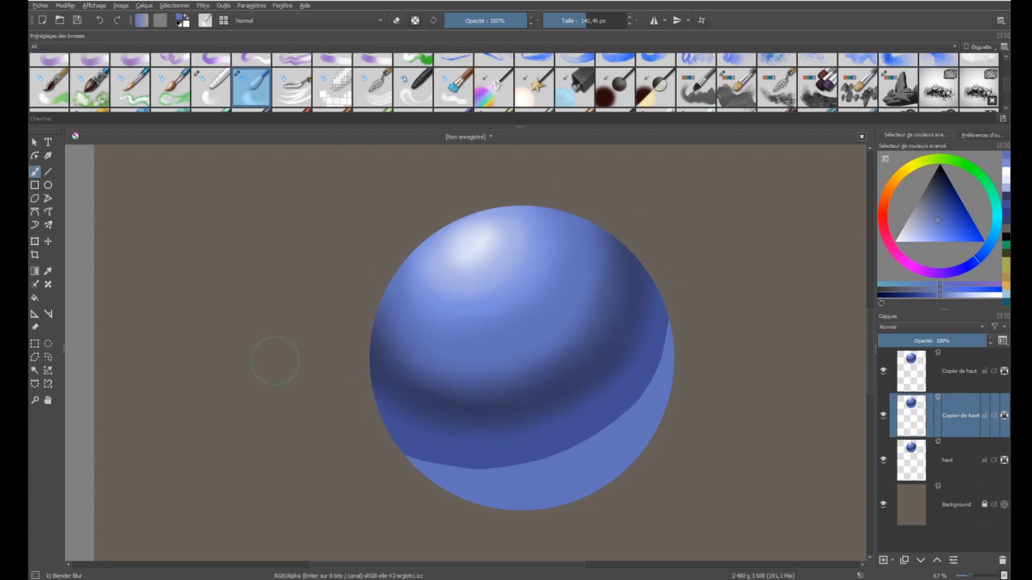
Step: Undo a stroke made across the lower bands and blend their boundary by following its curve
{"action": "left_click_drag", "start_coordinate": [594, 410], "coordinate": [558, 484]}
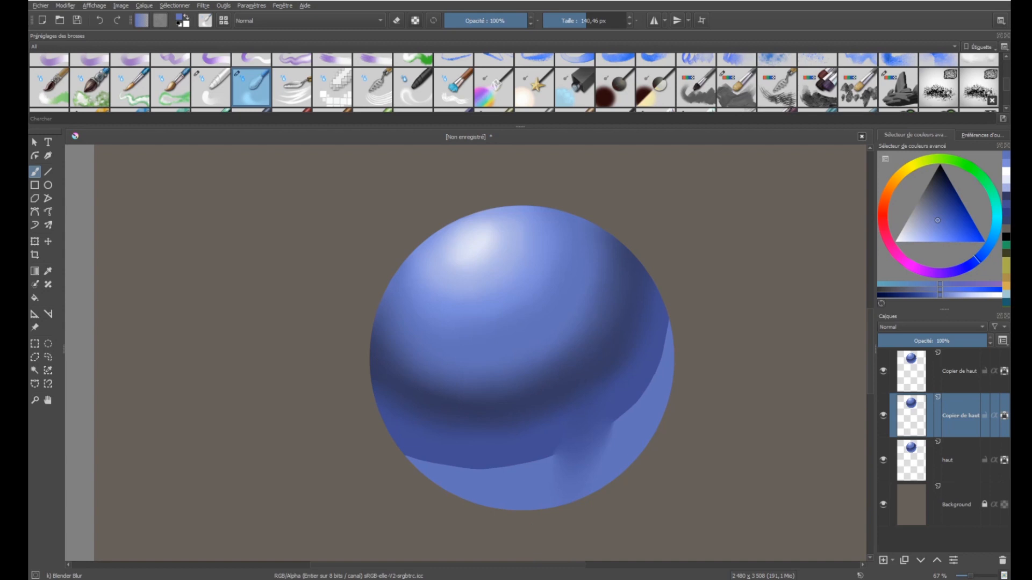
{"action": "key", "text": "ctrl+z"}
{"action": "mouse_move", "coordinate": [622, 396]}
{"action": "left_mouse_down"}
{"action": "mouse_move", "coordinate": [662, 347]}
{"action": "mouse_move", "coordinate": [650, 369]}
{"action": "mouse_move", "coordinate": [659, 262]}
{"action": "mouse_move", "coordinate": [646, 395]}
{"action": "mouse_move", "coordinate": [652, 303]}
{"action": "mouse_move", "coordinate": [590, 441]}
{"action": "mouse_move", "coordinate": [659, 357]}
{"action": "mouse_move", "coordinate": [538, 446]}
{"action": "mouse_move", "coordinate": [647, 383]}
{"action": "mouse_move", "coordinate": [468, 451]}
{"action": "mouse_move", "coordinate": [595, 431]}
{"action": "mouse_move", "coordinate": [530, 450]}
{"action": "mouse_move", "coordinate": [388, 431]}
{"action": "mouse_move", "coordinate": [513, 467]}
{"action": "mouse_move", "coordinate": [667, 387]}
{"action": "mouse_move", "coordinate": [657, 395]}
{"action": "mouse_move", "coordinate": [601, 359]}
{"action": "mouse_move", "coordinate": [459, 441]}
{"action": "left_mouse_up"}
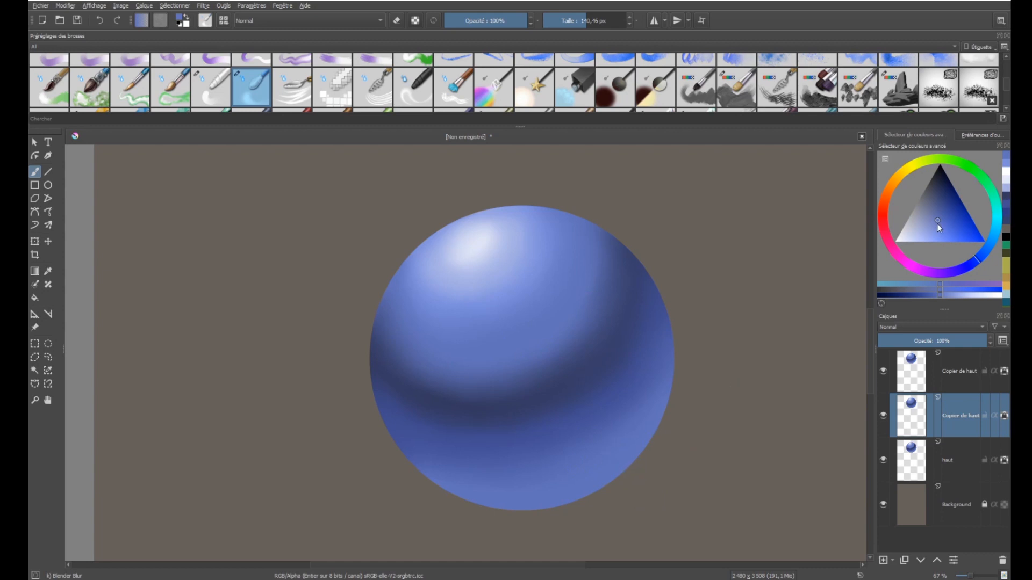
Step: Pick a lighter blue and paint reflected light along the sphere's lower rim with Airbrush Soft at about 115.25 px
{"action": "left_click", "coordinate": [933, 231]}
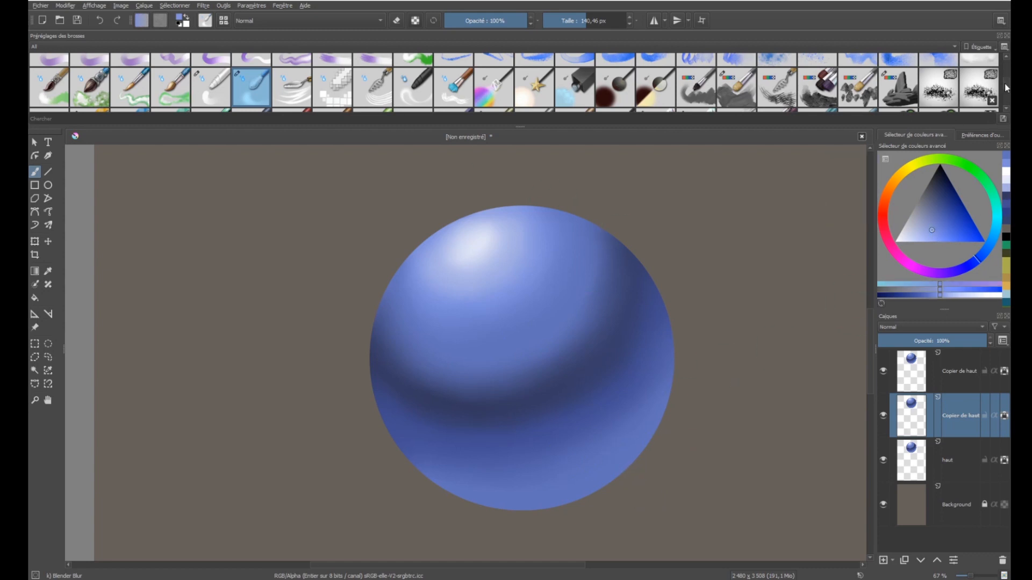
{"action": "scroll", "coordinate": [1004, 83], "scroll_direction": "up", "scroll_amount": 5}
{"action": "left_click", "coordinate": [173, 75]}
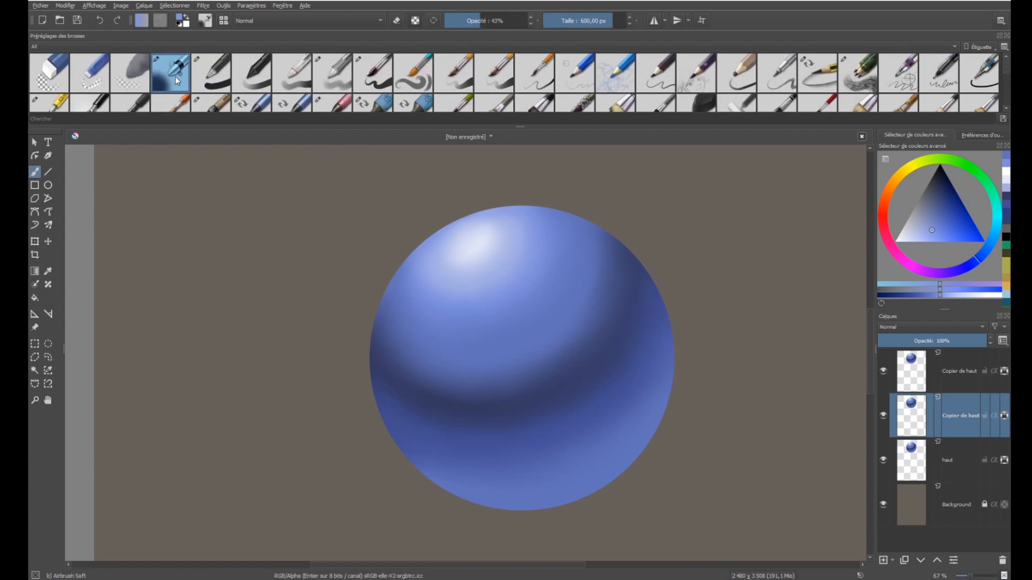
{"action": "mouse_move", "coordinate": [700, 405]}
{"action": "left_mouse_down", "text": "shift"}
{"action": "mouse_move", "coordinate": [565, 405]}
{"action": "mouse_move", "coordinate": [688, 407]}
{"action": "mouse_move", "coordinate": [667, 412]}
{"action": "mouse_move", "coordinate": [656, 453]}
{"action": "left_mouse_up", "text": "shift"}
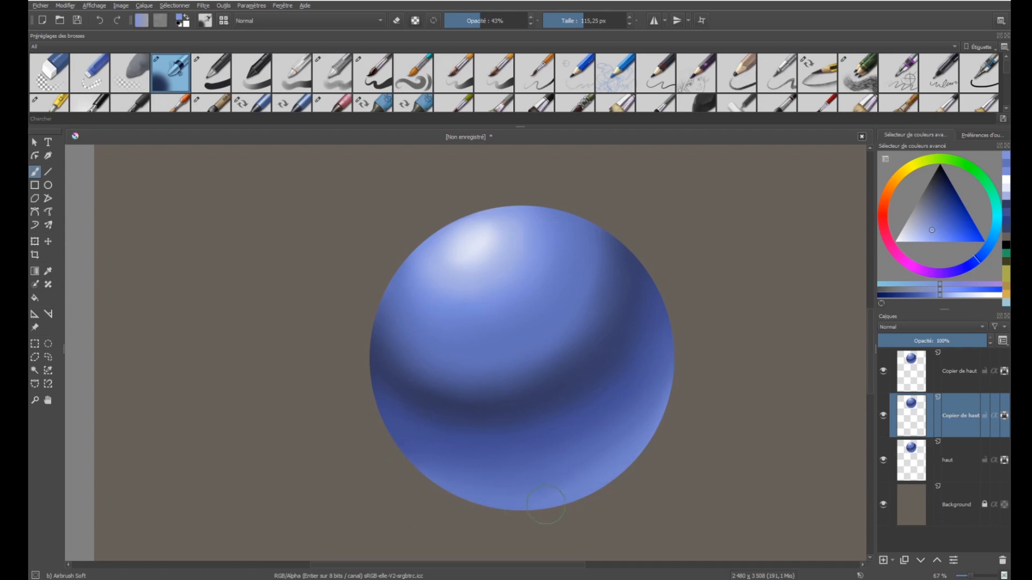
{"action": "left_click_drag", "start_coordinate": [398, 467], "coordinate": [456, 493]}
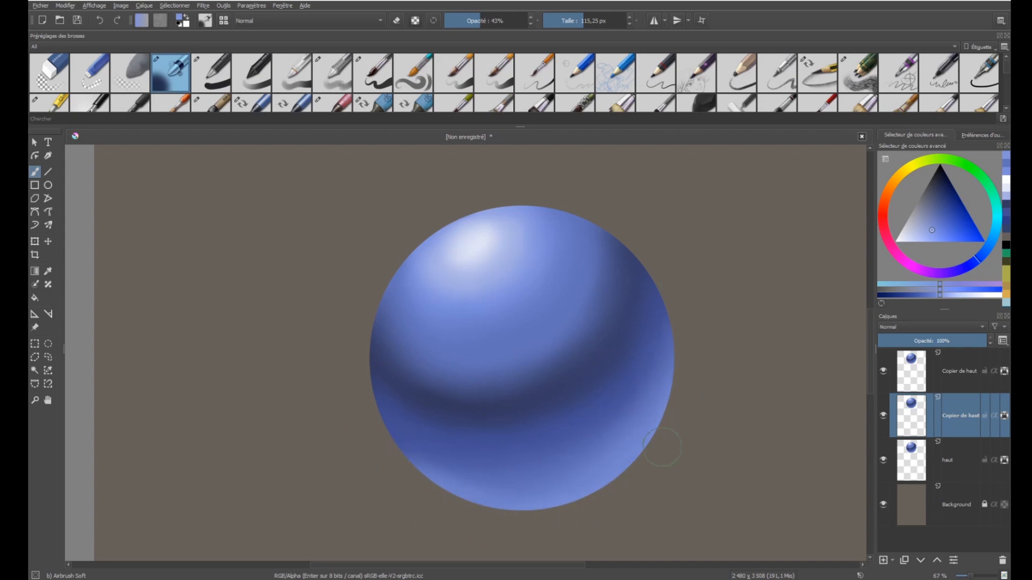
Step: Reduce the airbrush to about 57.82 px and extend the reflected light as a thin line along the rim
{"action": "left_click_drag", "start_coordinate": [700, 285], "coordinate": [668, 296], "text": "shift"}
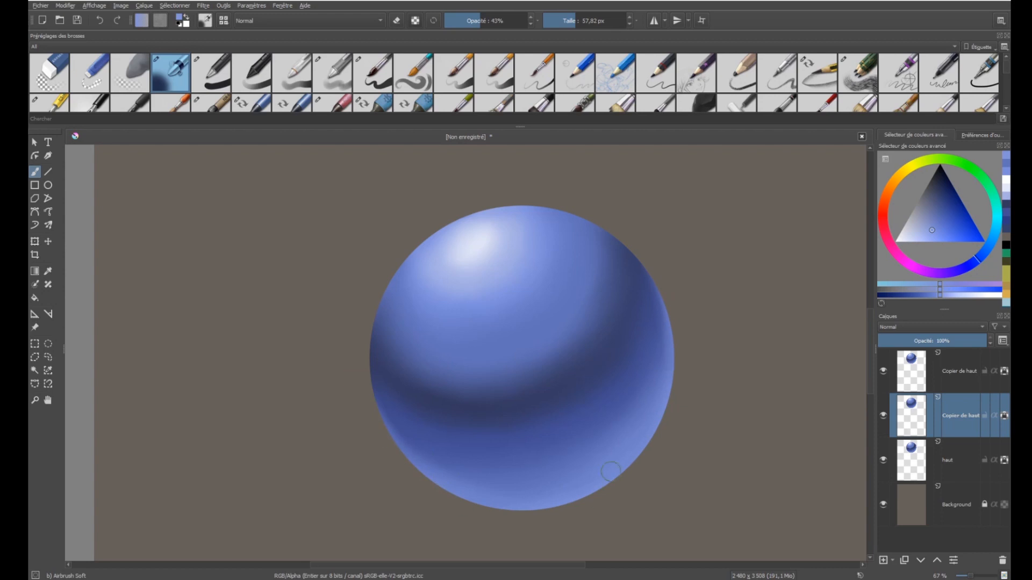
{"action": "scroll", "coordinate": [659, 198], "scroll_direction": "down", "scroll_amount": 2}
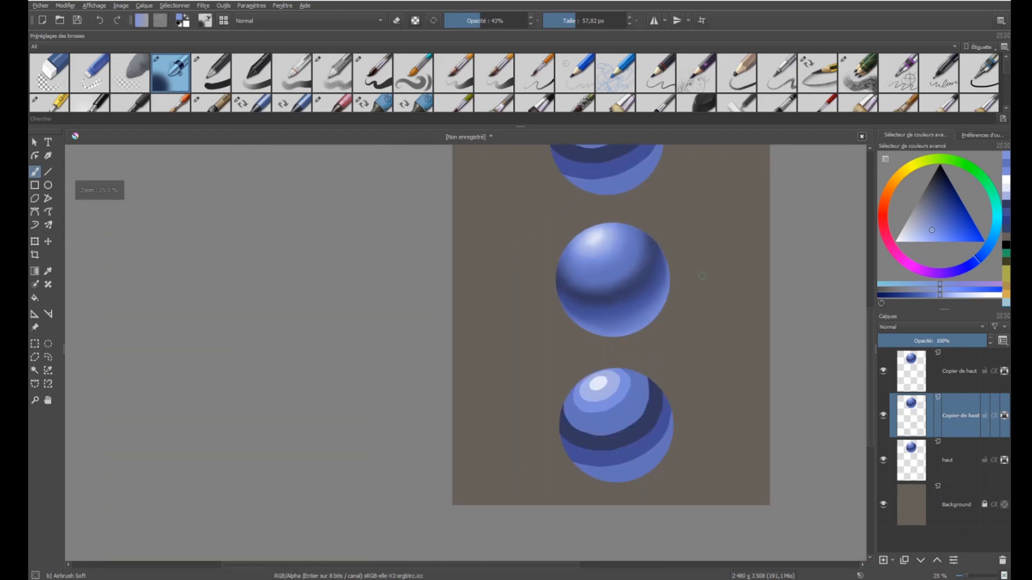
{"action": "scroll", "coordinate": [656, 326], "scroll_direction": "up", "scroll_amount": 2}
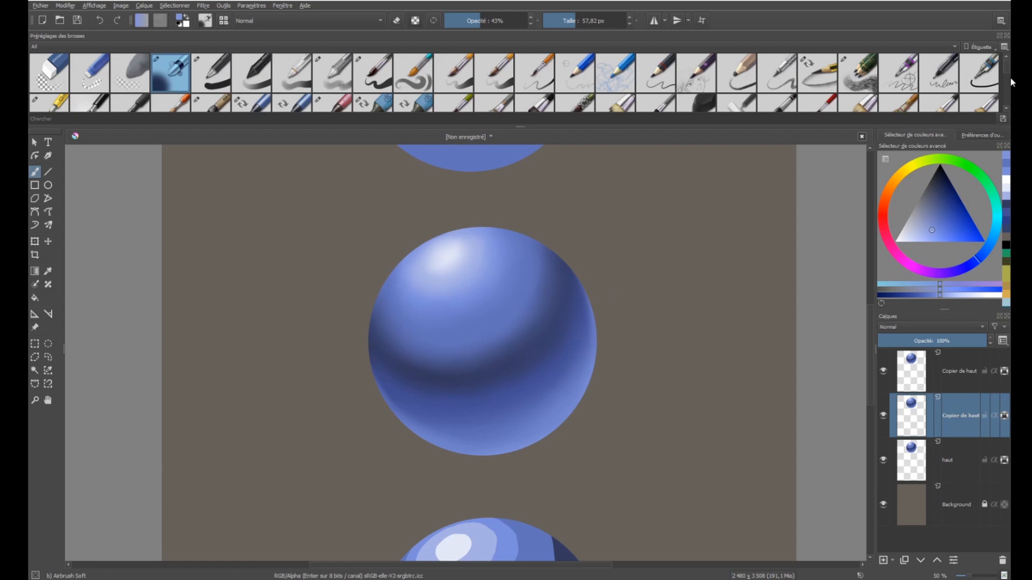
Step: Return to the Blender Blur preset and smooth the shadow transitions at the sphere's lower left
{"action": "scroll", "coordinate": [1010, 86], "scroll_direction": "down", "scroll_amount": 8}
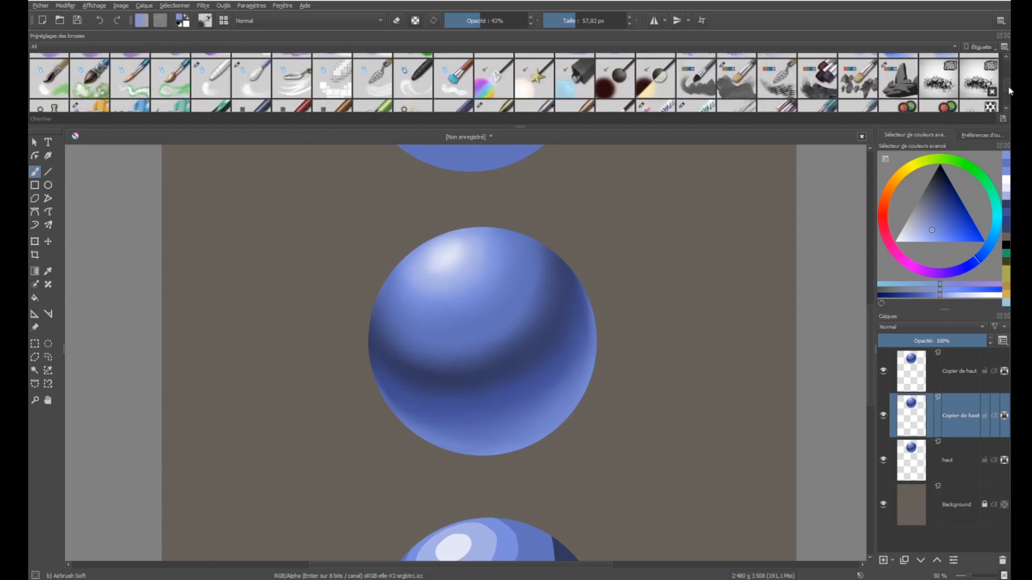
{"action": "left_click", "coordinate": [262, 97]}
{"action": "mouse_move", "coordinate": [379, 380]}
{"action": "left_mouse_down"}
{"action": "mouse_move", "coordinate": [367, 337]}
{"action": "mouse_move", "coordinate": [405, 388]}
{"action": "mouse_move", "coordinate": [376, 362]}
{"action": "mouse_move", "coordinate": [447, 405]}
{"action": "left_mouse_up"}
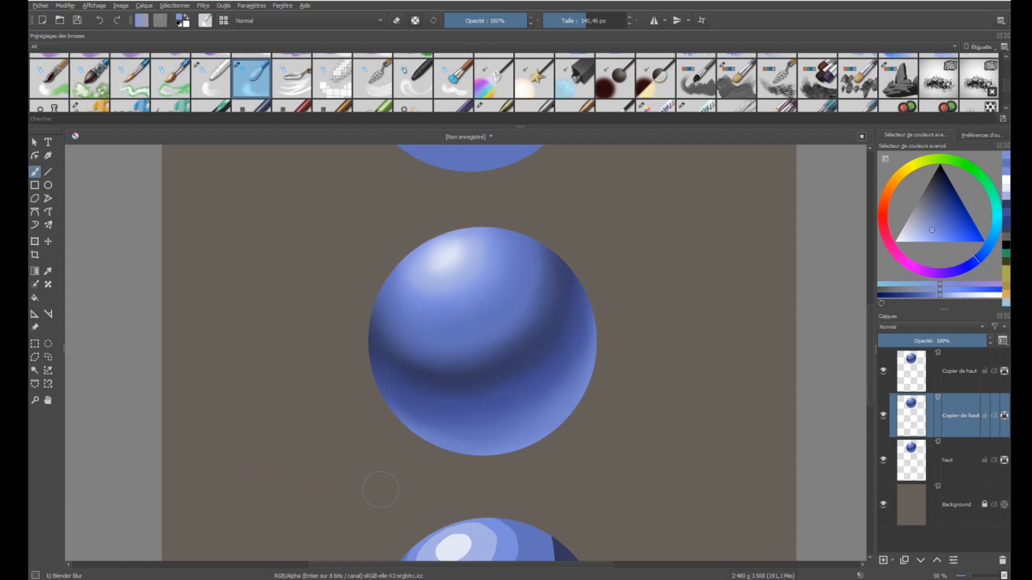
Step: Identify the bottom circle's layer by toggling its visibility off and on, and make that layer active
{"action": "left_click_drag", "start_coordinate": [380, 489], "coordinate": [417, 270]}
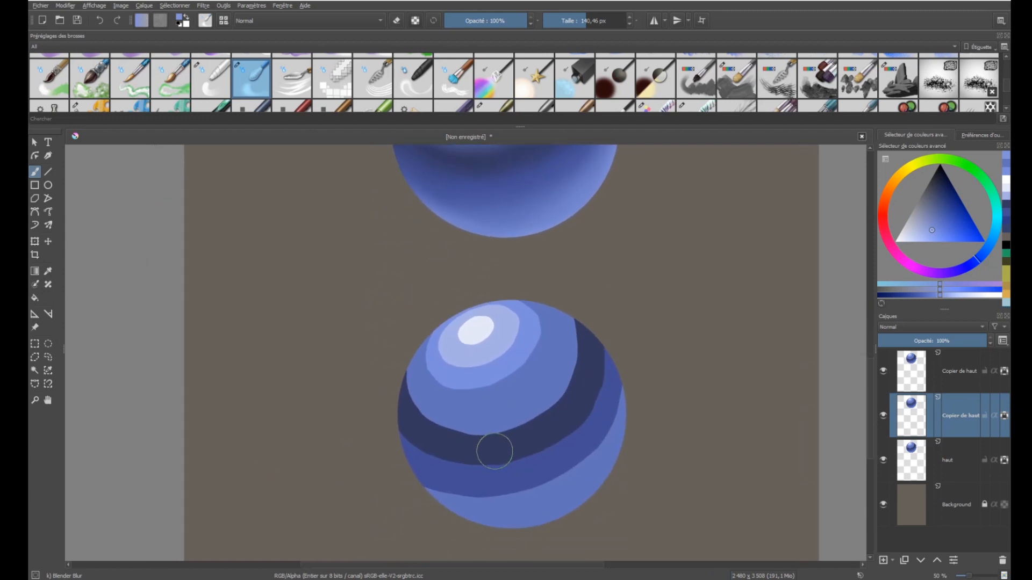
{"action": "left_click", "coordinate": [910, 467]}
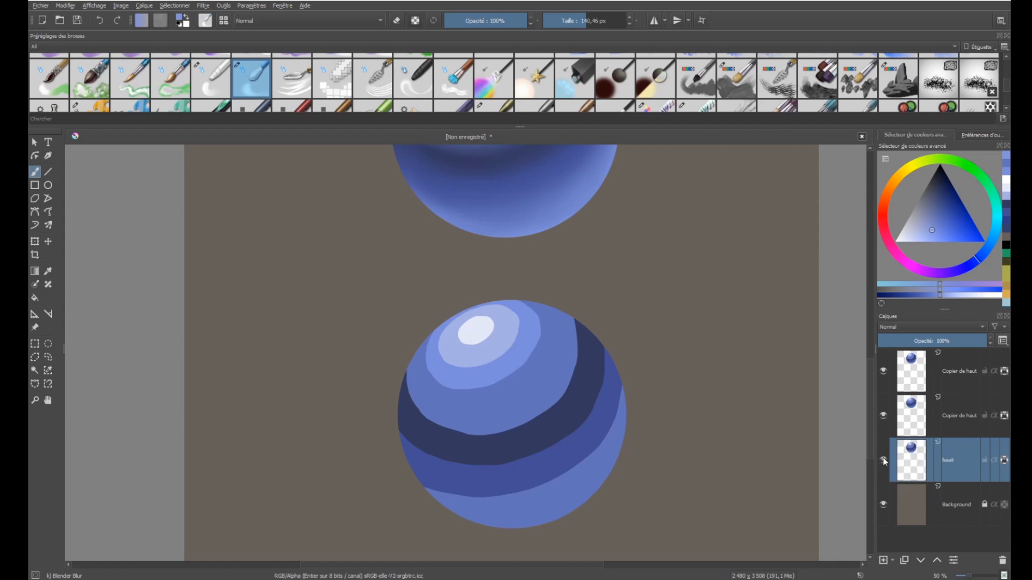
{"action": "left_click", "coordinate": [884, 372]}
{"action": "left_click", "coordinate": [884, 372]}
{"action": "left_click", "coordinate": [895, 382]}
{"action": "scroll", "coordinate": [541, 424], "scroll_direction": "up", "scroll_amount": 2}
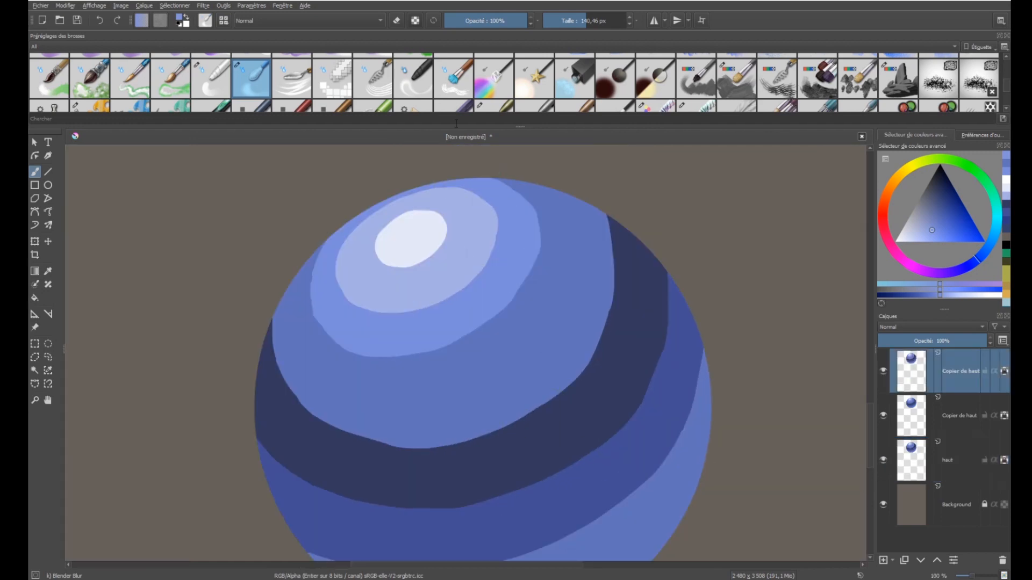
{"action": "mouse_move", "coordinate": [456, 291]}
{"action": "left_mouse_down"}
{"action": "mouse_move", "coordinate": [467, 238]}
{"action": "mouse_move", "coordinate": [467, 264]}
{"action": "left_mouse_up"}
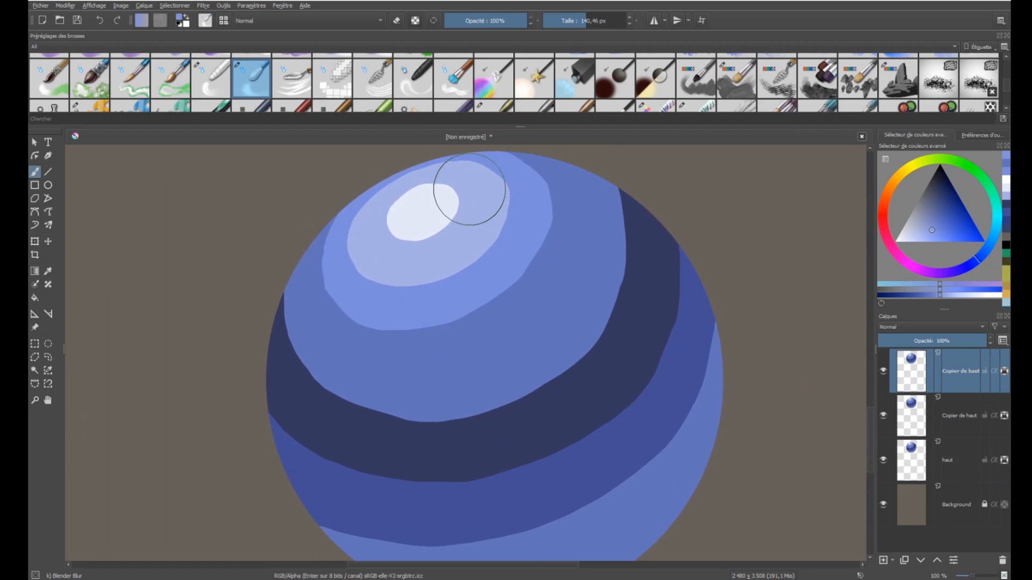
Step: Compare the marker brush presets and choose Marker Chisel Smooth Copier
{"action": "scroll", "coordinate": [405, 91], "scroll_direction": "up", "scroll_amount": 3}
{"action": "right_click", "coordinate": [408, 90]}
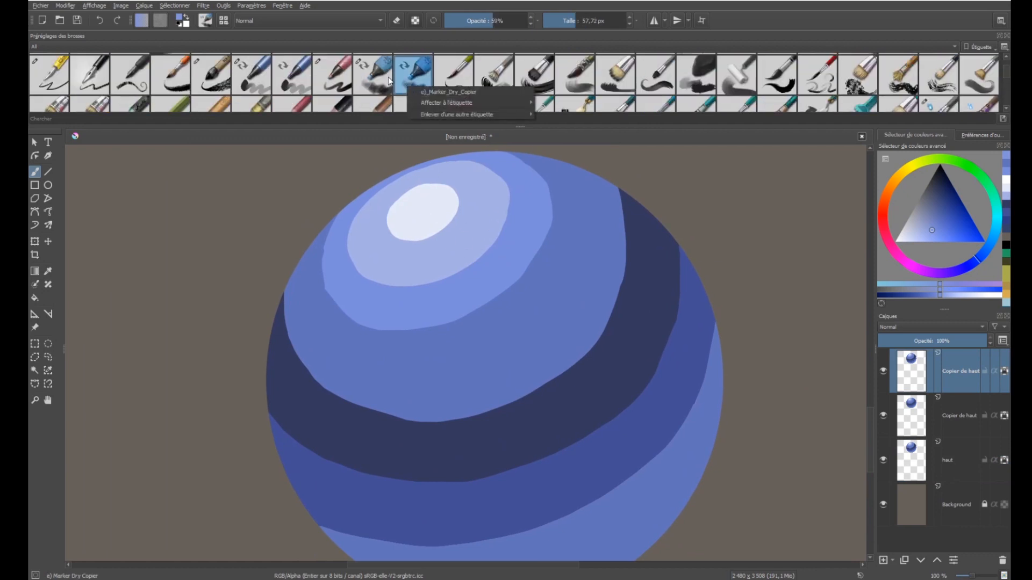
{"action": "left_click", "coordinate": [388, 81]}
{"action": "left_click", "coordinate": [377, 85]}
{"action": "left_click", "coordinate": [288, 79]}
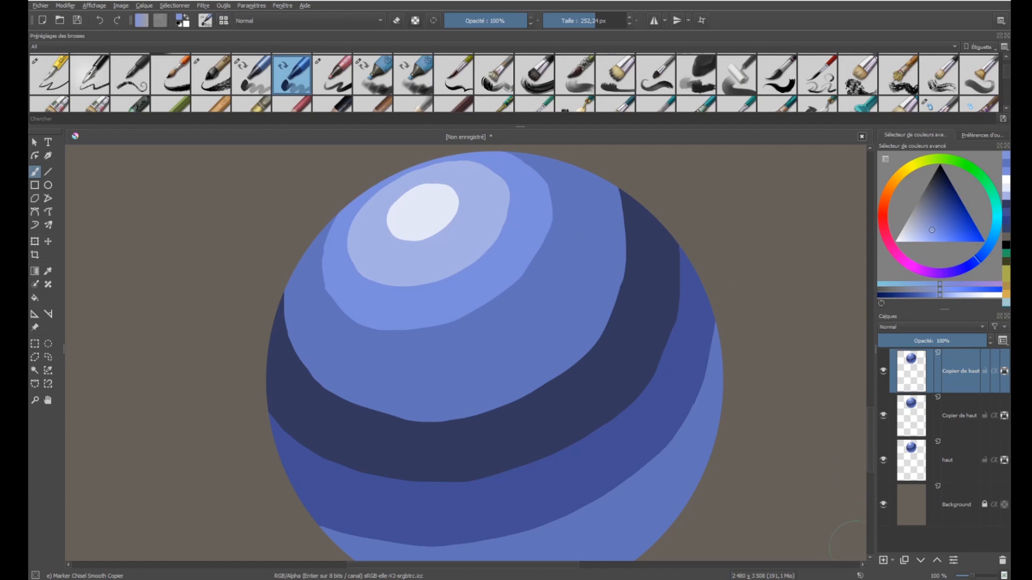
Step: Add an empty paint layer above the circle layers, with the blank area beside the bottom circle in view
{"action": "left_click", "coordinate": [883, 561]}
{"action": "scroll", "coordinate": [453, 274], "scroll_direction": "right", "scroll_amount": 5}
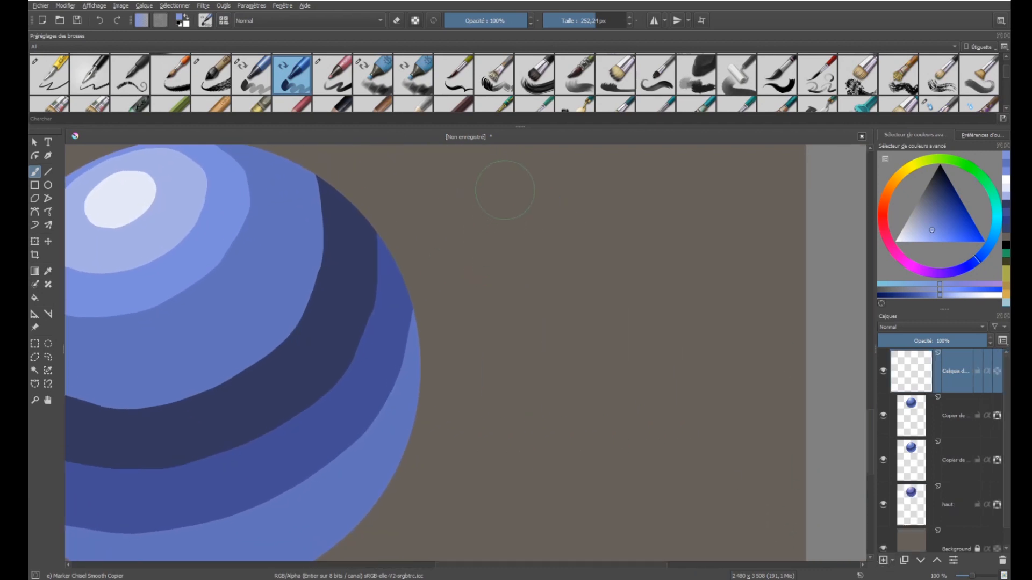
Step: Test the Marker Chisel Smooth brush with vertical strokes on the blank area beside the circle, and undo them
{"action": "left_click_drag", "start_coordinate": [505, 191], "coordinate": [485, 478]}
{"action": "mouse_move", "coordinate": [509, 250]}
{"action": "left_mouse_down"}
{"action": "mouse_move", "coordinate": [493, 288]}
{"action": "mouse_move", "coordinate": [505, 193]}
{"action": "mouse_move", "coordinate": [511, 341]}
{"action": "mouse_move", "coordinate": [535, 293]}
{"action": "mouse_move", "coordinate": [537, 376]}
{"action": "mouse_move", "coordinate": [578, 204]}
{"action": "mouse_move", "coordinate": [600, 403]}
{"action": "mouse_move", "coordinate": [617, 264]}
{"action": "mouse_move", "coordinate": [645, 188]}
{"action": "mouse_move", "coordinate": [634, 460]}
{"action": "left_mouse_up"}
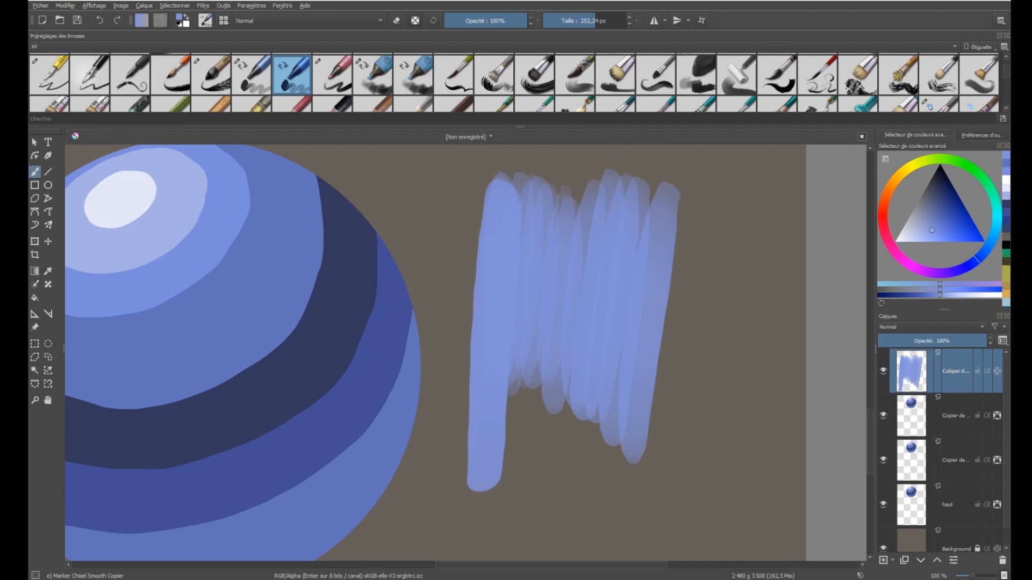
{"action": "key", "text": "ctrl+z"}
{"action": "key", "text": "ctrl+z"}
{"action": "key", "text": "ctrl+z"}
{"action": "key", "text": "ctrl+z"}
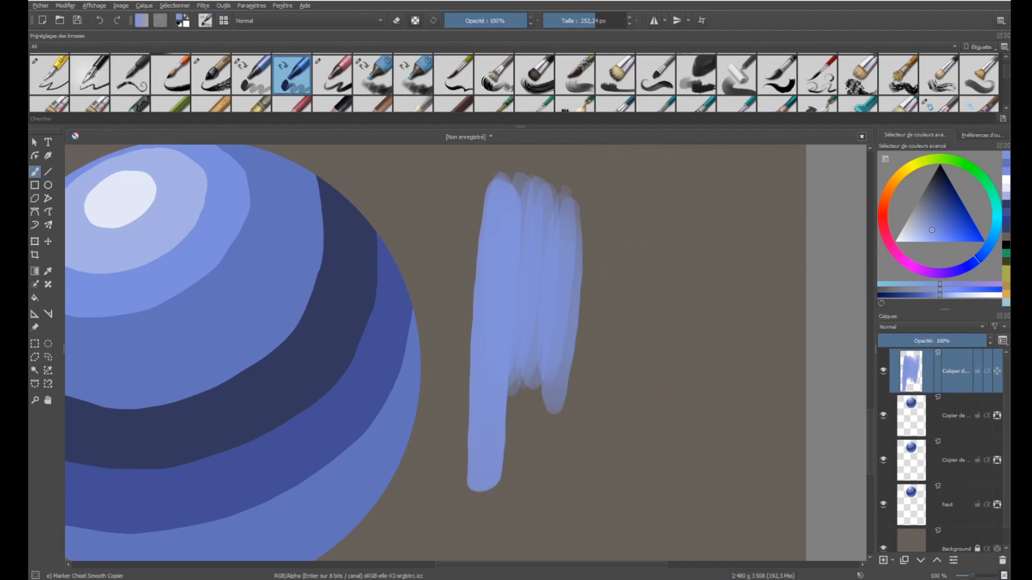
{"action": "key", "text": "ctrl+z"}
{"action": "key", "text": "ctrl+z"}
{"action": "key", "text": "ctrl+z"}
{"action": "key", "text": "ctrl+z"}
{"action": "key", "text": "ctrl+z"}
{"action": "key", "text": "ctrl+z"}
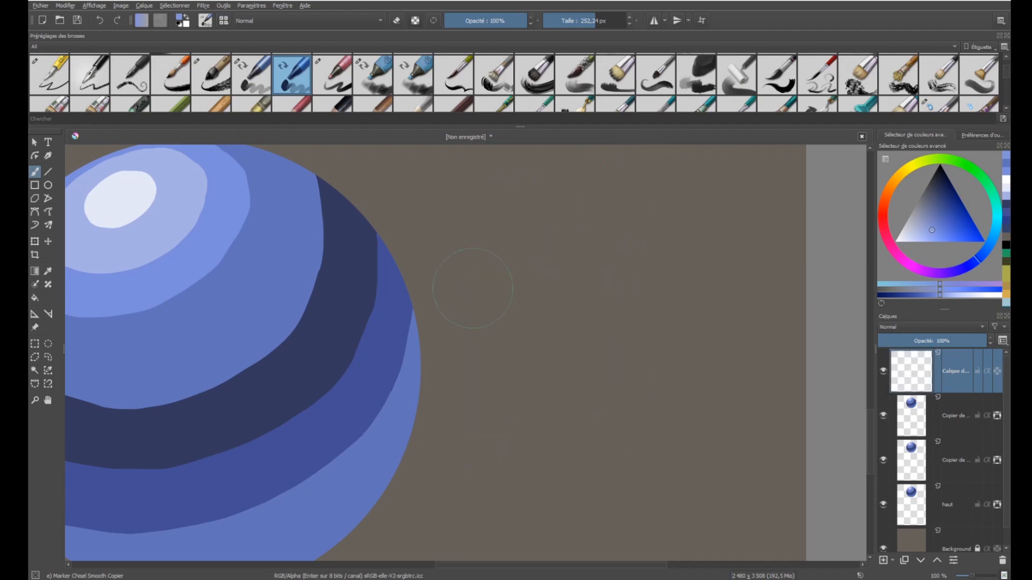
Step: Test the Marker Dry brush with overlapping soft strokes on the same blank area, and undo them
{"action": "left_click", "coordinate": [385, 77]}
{"action": "mouse_move", "coordinate": [518, 318]}
{"action": "left_mouse_down"}
{"action": "mouse_move", "coordinate": [555, 410]}
{"action": "mouse_move", "coordinate": [596, 238]}
{"action": "mouse_move", "coordinate": [571, 449]}
{"action": "mouse_move", "coordinate": [596, 299]}
{"action": "mouse_move", "coordinate": [627, 246]}
{"action": "mouse_move", "coordinate": [609, 477]}
{"action": "mouse_move", "coordinate": [668, 251]}
{"action": "mouse_move", "coordinate": [637, 427]}
{"action": "mouse_move", "coordinate": [646, 229]}
{"action": "mouse_move", "coordinate": [623, 497]}
{"action": "left_mouse_up"}
{"action": "key", "text": "ctrl+z"}
{"action": "key", "text": "ctrl+z"}
{"action": "key", "text": "ctrl+z"}
{"action": "key", "text": "ctrl+z"}
{"action": "key", "text": "ctrl+z"}
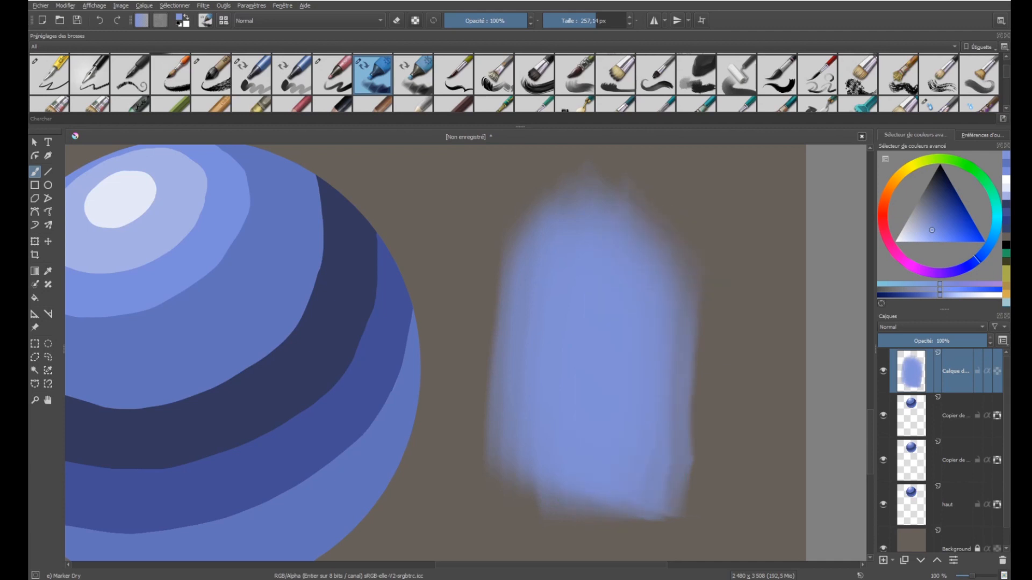
{"action": "key", "text": "ctrl+z"}
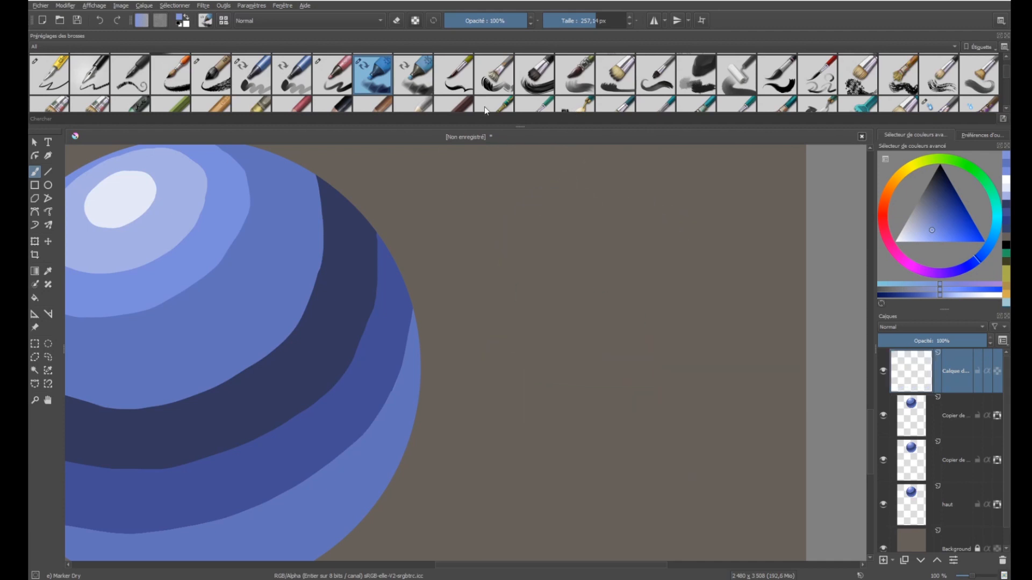
Step: Try the Basic-5 Size Opacity brush with a short vertical patch beside the circle, and undo its strokes
{"action": "scroll", "coordinate": [1007, 79], "scroll_direction": "up", "scroll_amount": 1}
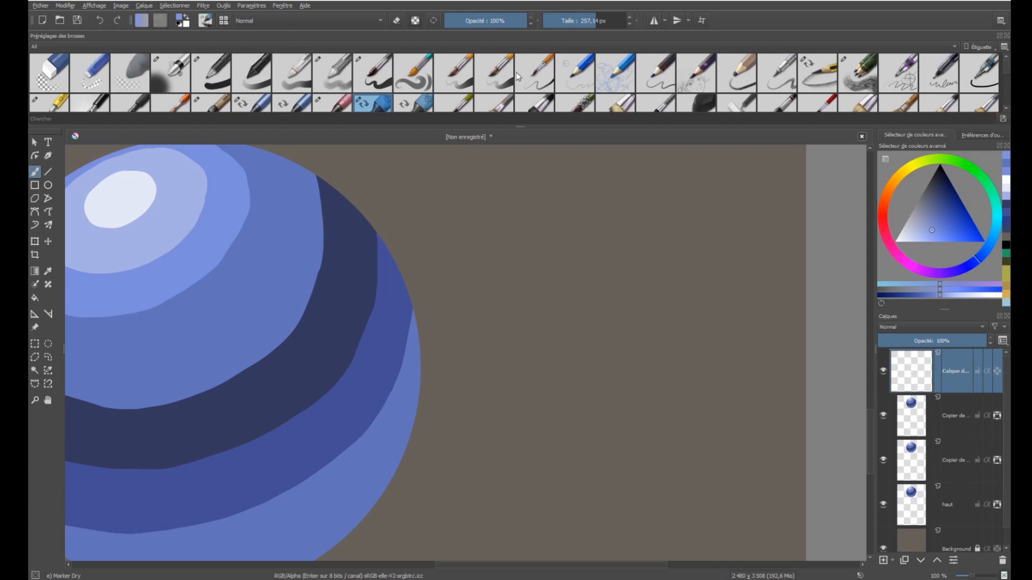
{"action": "left_click", "coordinate": [494, 74]}
{"action": "mouse_move", "coordinate": [525, 255]}
{"action": "left_mouse_down"}
{"action": "mouse_move", "coordinate": [513, 422]}
{"action": "mouse_move", "coordinate": [528, 250]}
{"action": "mouse_move", "coordinate": [515, 425]}
{"action": "mouse_move", "coordinate": [533, 257]}
{"action": "mouse_move", "coordinate": [539, 437]}
{"action": "left_mouse_up"}
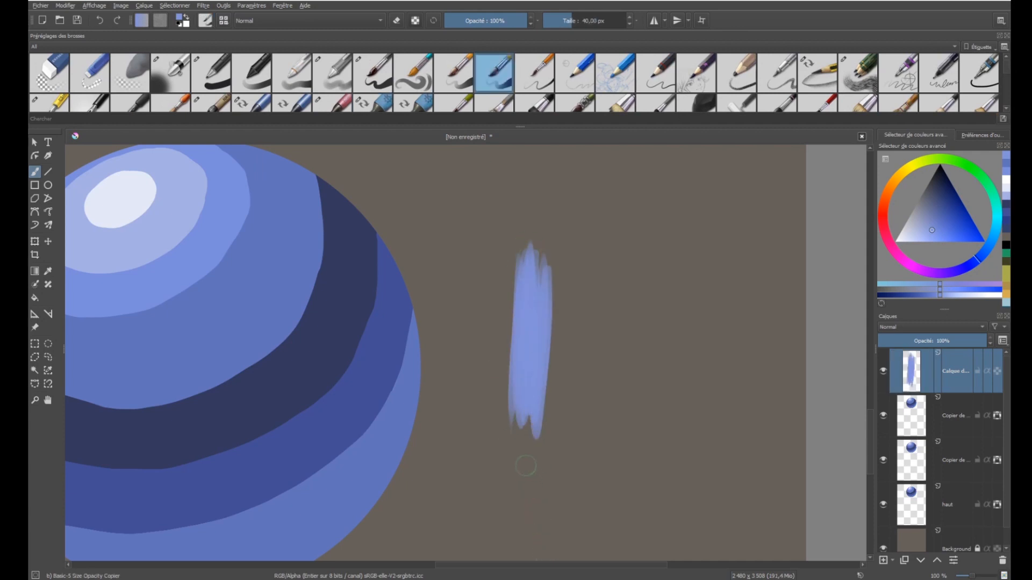
{"action": "key", "text": "ctrl+z"}
{"action": "key", "text": "ctrl+z"}
{"action": "key", "text": "ctrl+z"}
{"action": "key", "text": "ctrl+z"}
{"action": "key", "text": "ctrl+z"}
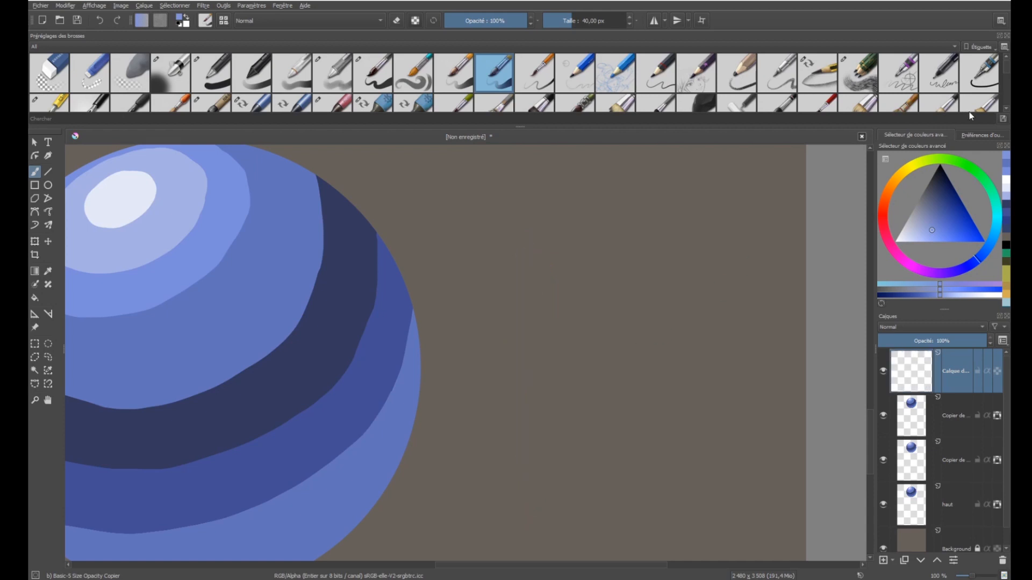
Step: Return to the Marker Dry preset and lower the brush opacity to 51%, with the whole circle in view
{"action": "mouse_move", "coordinate": [1007, 69]}
{"action": "left_mouse_down"}
{"action": "mouse_move", "coordinate": [1001, 105]}
{"action": "mouse_move", "coordinate": [1007, 71]}
{"action": "left_mouse_up"}
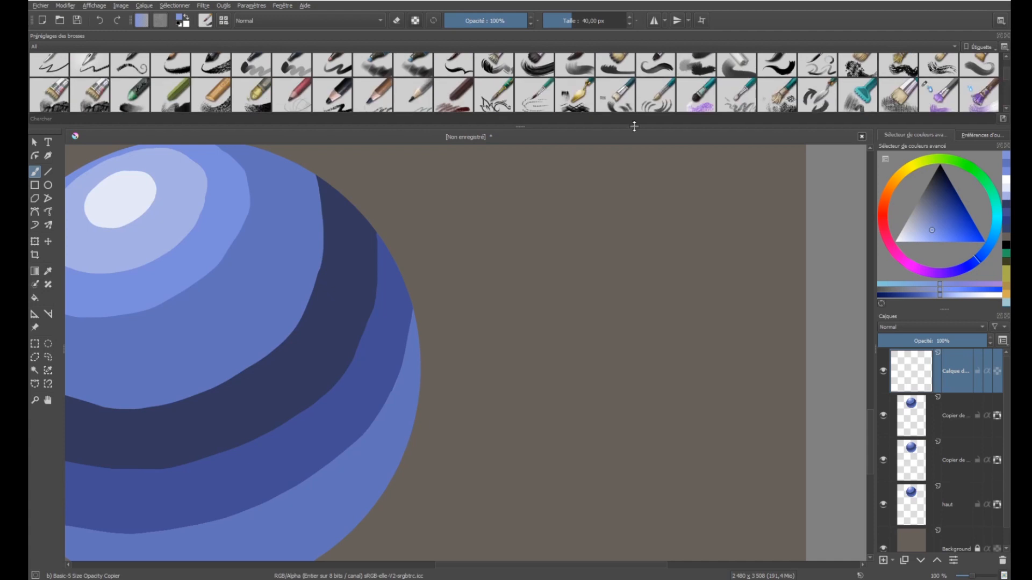
{"action": "left_click", "coordinate": [377, 73]}
{"action": "mouse_move", "coordinate": [389, 347]}
{"action": "left_mouse_down"}
{"action": "mouse_move", "coordinate": [479, 359]}
{"action": "mouse_move", "coordinate": [643, 355]}
{"action": "mouse_move", "coordinate": [600, 326]}
{"action": "mouse_move", "coordinate": [565, 327]}
{"action": "left_mouse_up"}
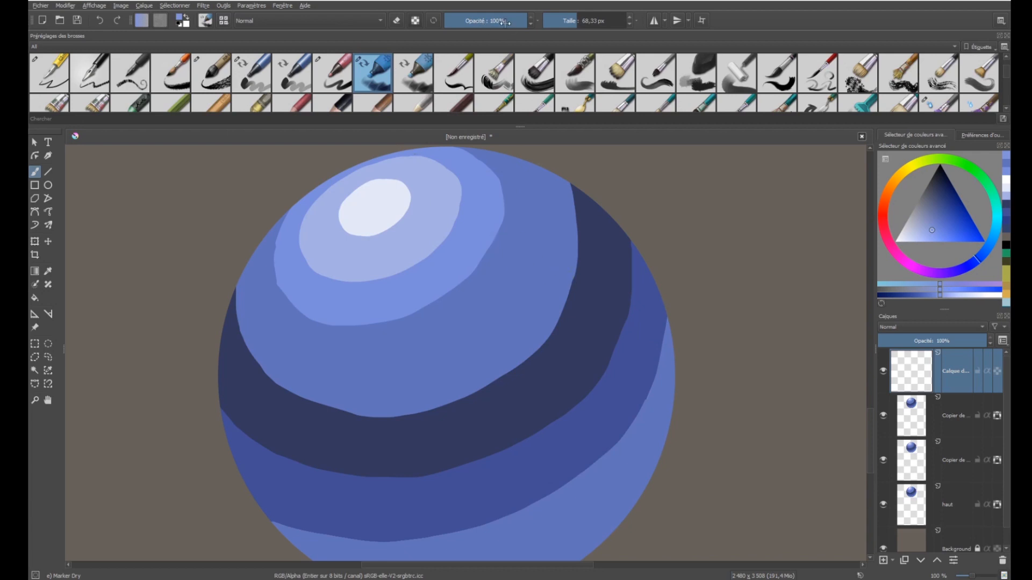
{"action": "left_click_drag", "start_coordinate": [505, 22], "coordinate": [495, 22]}
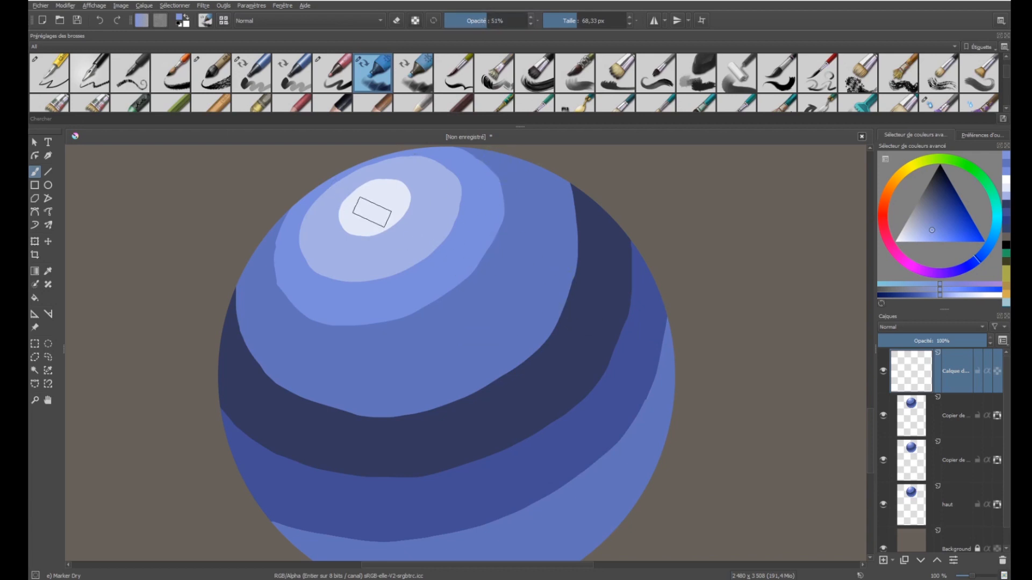
Step: Sample the highlight's white and soften its edge into the light blue ring on the empty top layer
{"action": "mouse_move", "coordinate": [398, 221]}
{"action": "left_mouse_down"}
{"action": "mouse_move", "coordinate": [469, 250]}
{"action": "mouse_move", "coordinate": [430, 221]}
{"action": "left_mouse_up"}
{"action": "left_click", "coordinate": [436, 232], "text": "ctrl"}
{"action": "mouse_move", "coordinate": [416, 258]}
{"action": "left_mouse_down"}
{"action": "mouse_move", "coordinate": [431, 236]}
{"action": "mouse_move", "coordinate": [467, 250]}
{"action": "mouse_move", "coordinate": [430, 263]}
{"action": "left_mouse_up"}
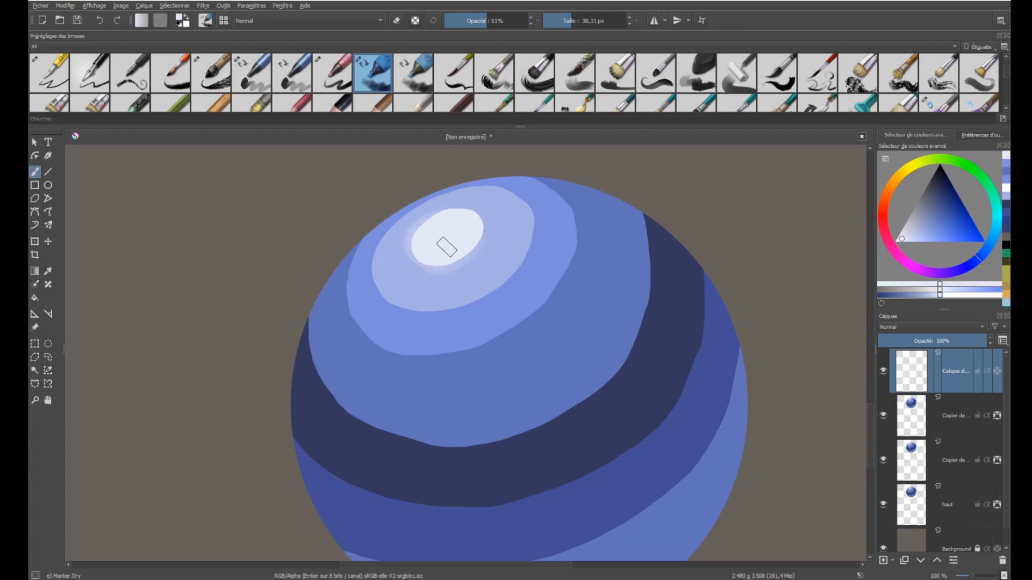
{"action": "mouse_move", "coordinate": [476, 220]}
{"action": "left_mouse_down"}
{"action": "mouse_move", "coordinate": [453, 257]}
{"action": "mouse_move", "coordinate": [469, 235]}
{"action": "mouse_move", "coordinate": [416, 260]}
{"action": "mouse_move", "coordinate": [431, 260]}
{"action": "mouse_move", "coordinate": [443, 225]}
{"action": "mouse_move", "coordinate": [421, 249]}
{"action": "mouse_move", "coordinate": [423, 232]}
{"action": "mouse_move", "coordinate": [438, 224]}
{"action": "mouse_move", "coordinate": [445, 261]}
{"action": "mouse_move", "coordinate": [425, 230]}
{"action": "mouse_move", "coordinate": [419, 235]}
{"action": "mouse_move", "coordinate": [465, 226]}
{"action": "mouse_move", "coordinate": [459, 215]}
{"action": "mouse_move", "coordinate": [449, 261]}
{"action": "mouse_move", "coordinate": [475, 240]}
{"action": "mouse_move", "coordinate": [458, 251]}
{"action": "mouse_move", "coordinate": [447, 205]}
{"action": "mouse_move", "coordinate": [480, 218]}
{"action": "mouse_move", "coordinate": [449, 269]}
{"action": "mouse_move", "coordinate": [477, 246]}
{"action": "mouse_move", "coordinate": [412, 263]}
{"action": "mouse_move", "coordinate": [432, 268]}
{"action": "mouse_move", "coordinate": [441, 216]}
{"action": "mouse_move", "coordinate": [407, 255]}
{"action": "mouse_move", "coordinate": [439, 237]}
{"action": "mouse_move", "coordinate": [468, 258]}
{"action": "mouse_move", "coordinate": [431, 274]}
{"action": "mouse_move", "coordinate": [459, 210]}
{"action": "mouse_move", "coordinate": [479, 236]}
{"action": "left_mouse_up"}
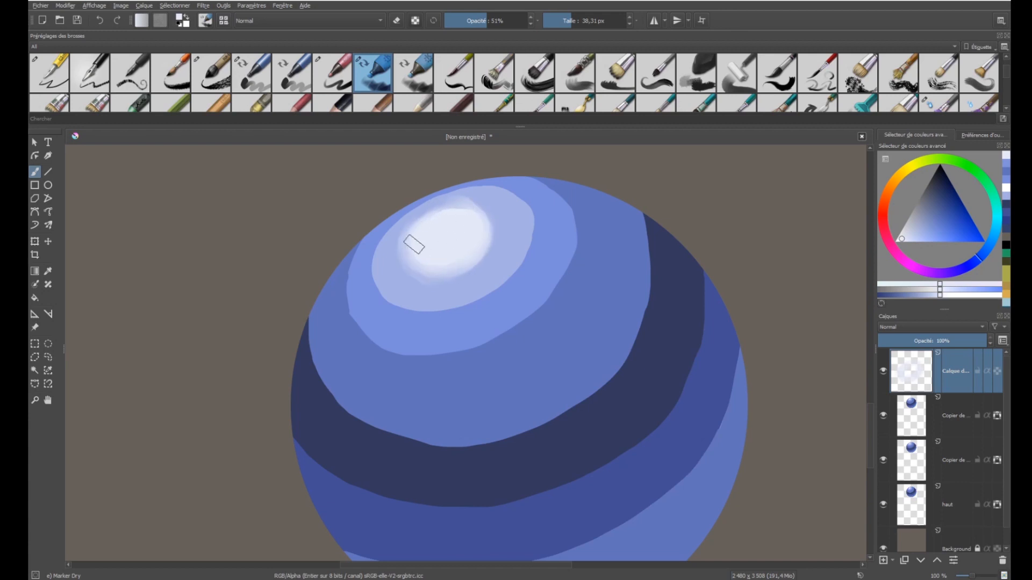
{"action": "mouse_move", "coordinate": [413, 244]}
{"action": "left_mouse_down"}
{"action": "mouse_move", "coordinate": [461, 213]}
{"action": "mouse_move", "coordinate": [417, 257]}
{"action": "mouse_move", "coordinate": [478, 217]}
{"action": "mouse_move", "coordinate": [468, 210]}
{"action": "mouse_move", "coordinate": [468, 238]}
{"action": "mouse_move", "coordinate": [437, 275]}
{"action": "mouse_move", "coordinate": [488, 225]}
{"action": "mouse_move", "coordinate": [415, 252]}
{"action": "mouse_move", "coordinate": [433, 233]}
{"action": "mouse_move", "coordinate": [465, 253]}
{"action": "mouse_move", "coordinate": [424, 256]}
{"action": "mouse_move", "coordinate": [481, 228]}
{"action": "mouse_move", "coordinate": [414, 248]}
{"action": "mouse_move", "coordinate": [417, 261]}
{"action": "mouse_move", "coordinate": [443, 223]}
{"action": "mouse_move", "coordinate": [415, 276]}
{"action": "mouse_move", "coordinate": [436, 259]}
{"action": "mouse_move", "coordinate": [478, 258]}
{"action": "mouse_move", "coordinate": [440, 280]}
{"action": "mouse_move", "coordinate": [488, 207]}
{"action": "mouse_move", "coordinate": [474, 236]}
{"action": "mouse_move", "coordinate": [400, 245]}
{"action": "mouse_move", "coordinate": [469, 210]}
{"action": "mouse_move", "coordinate": [428, 282]}
{"action": "mouse_move", "coordinate": [420, 230]}
{"action": "mouse_move", "coordinate": [458, 248]}
{"action": "mouse_move", "coordinate": [438, 274]}
{"action": "left_mouse_up"}
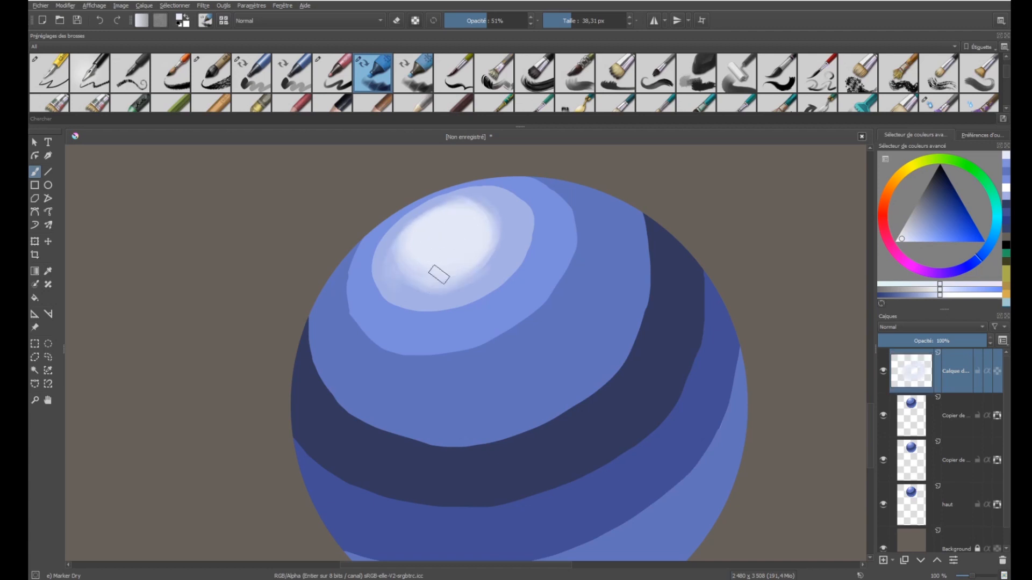
Step: Sample intermediate light blues and blend the ring around the highlight outward into the next blue band on the top layer
{"action": "left_click", "coordinate": [399, 255], "text": "ctrl"}
{"action": "left_click_drag", "start_coordinate": [412, 242], "coordinate": [418, 250]}
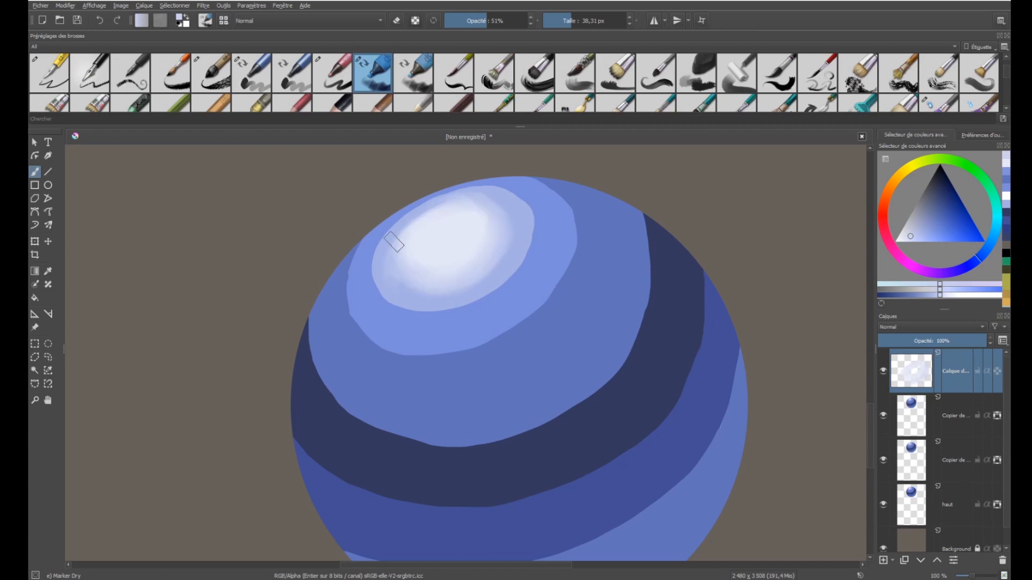
{"action": "left_click", "coordinate": [379, 255], "text": "ctrl"}
{"action": "mouse_move", "coordinate": [397, 233]}
{"action": "left_mouse_down"}
{"action": "mouse_move", "coordinate": [373, 282]}
{"action": "mouse_move", "coordinate": [387, 238]}
{"action": "mouse_move", "coordinate": [386, 308]}
{"action": "left_mouse_up"}
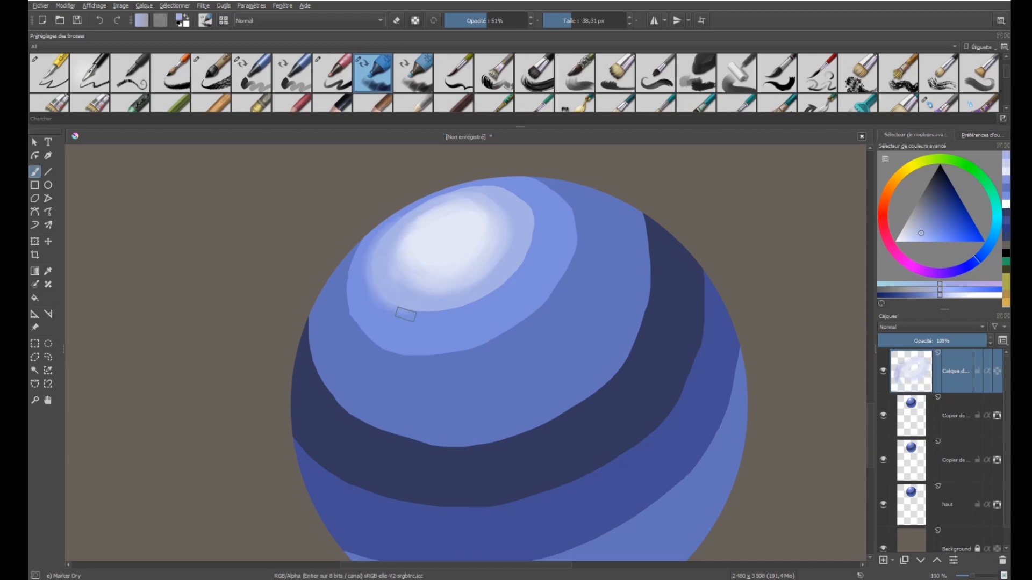
{"action": "mouse_move", "coordinate": [467, 305]}
{"action": "left_mouse_down"}
{"action": "mouse_move", "coordinate": [521, 249]}
{"action": "mouse_move", "coordinate": [518, 269]}
{"action": "left_mouse_up"}
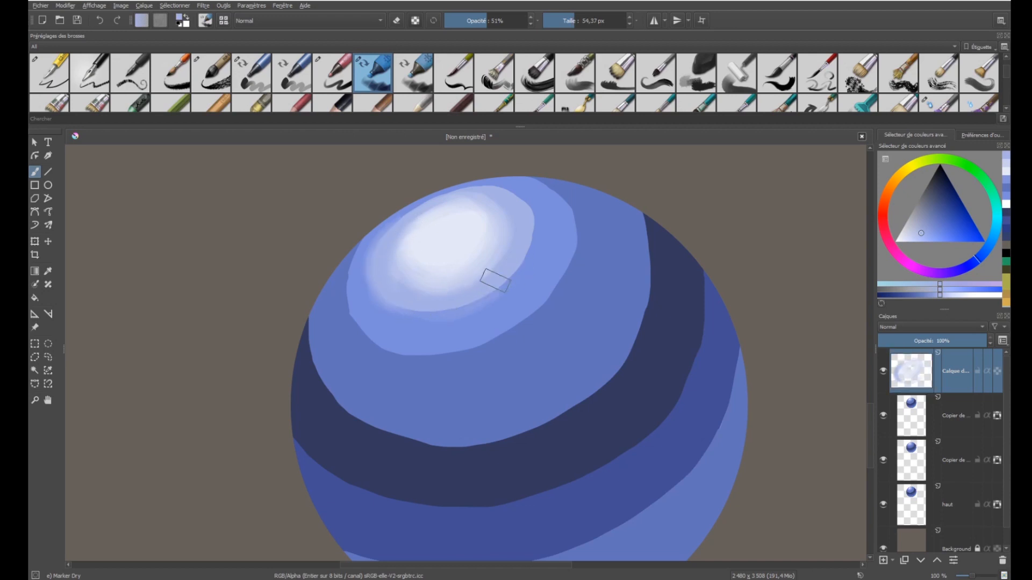
{"action": "mouse_move", "coordinate": [526, 215]}
{"action": "left_mouse_down"}
{"action": "mouse_move", "coordinate": [523, 258]}
{"action": "mouse_move", "coordinate": [528, 228]}
{"action": "mouse_move", "coordinate": [519, 229]}
{"action": "mouse_move", "coordinate": [533, 232]}
{"action": "left_mouse_up"}
{"action": "left_click_drag", "start_coordinate": [533, 233], "coordinate": [532, 233], "text": "shift"}
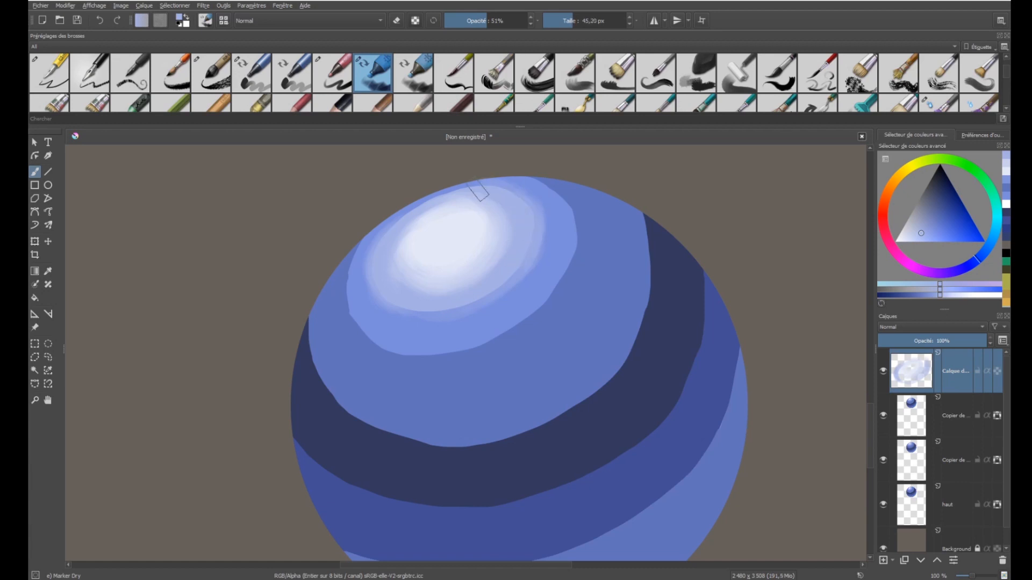
{"action": "left_click_drag", "start_coordinate": [478, 191], "coordinate": [396, 226]}
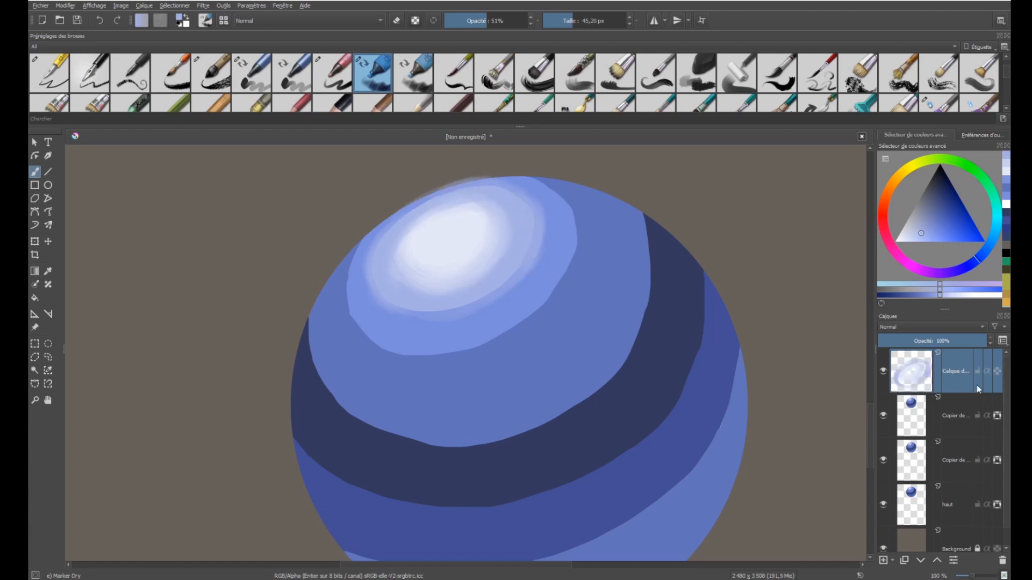
Step: Delete the extra paint layer and check the bottom circle's layer by toggling its visibility off and on
{"action": "left_click", "coordinate": [1003, 562]}
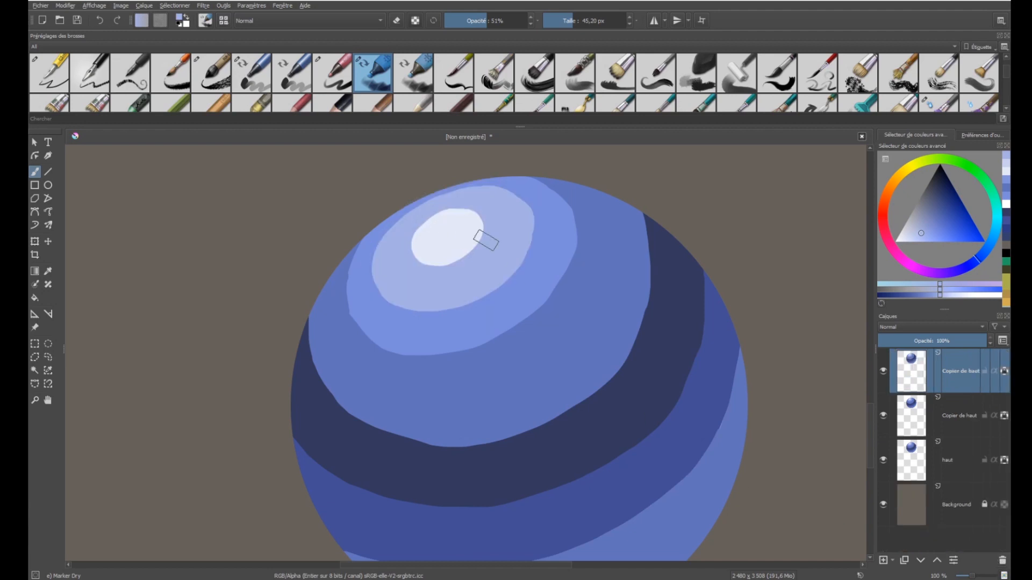
{"action": "left_click", "coordinate": [883, 370]}
{"action": "left_click", "coordinate": [883, 371]}
Step: Paint directly on the circle's layer, sampling the white and light blues to soften the highlight and light blue ring outward
{"action": "left_click", "coordinate": [452, 221], "text": "ctrl"}
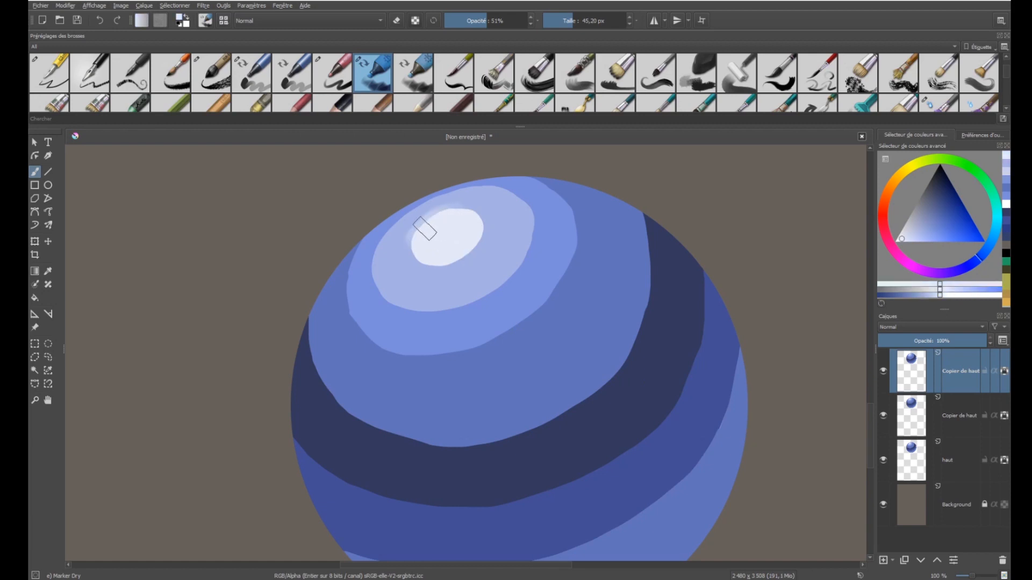
{"action": "mouse_move", "coordinate": [425, 229]}
{"action": "left_mouse_down"}
{"action": "mouse_move", "coordinate": [455, 243]}
{"action": "mouse_move", "coordinate": [415, 253]}
{"action": "mouse_move", "coordinate": [480, 230]}
{"action": "mouse_move", "coordinate": [462, 250]}
{"action": "mouse_move", "coordinate": [467, 241]}
{"action": "mouse_move", "coordinate": [444, 234]}
{"action": "mouse_move", "coordinate": [423, 244]}
{"action": "mouse_move", "coordinate": [446, 218]}
{"action": "mouse_move", "coordinate": [444, 255]}
{"action": "mouse_move", "coordinate": [425, 259]}
{"action": "mouse_move", "coordinate": [475, 214]}
{"action": "mouse_move", "coordinate": [444, 255]}
{"action": "mouse_move", "coordinate": [478, 216]}
{"action": "mouse_move", "coordinate": [425, 258]}
{"action": "mouse_move", "coordinate": [410, 250]}
{"action": "mouse_move", "coordinate": [461, 237]}
{"action": "mouse_move", "coordinate": [455, 262]}
{"action": "mouse_move", "coordinate": [478, 221]}
{"action": "mouse_move", "coordinate": [423, 249]}
{"action": "mouse_move", "coordinate": [455, 258]}
{"action": "mouse_move", "coordinate": [427, 254]}
{"action": "mouse_move", "coordinate": [443, 217]}
{"action": "mouse_move", "coordinate": [425, 227]}
{"action": "mouse_move", "coordinate": [445, 229]}
{"action": "mouse_move", "coordinate": [429, 271]}
{"action": "mouse_move", "coordinate": [407, 263]}
{"action": "mouse_move", "coordinate": [495, 230]}
{"action": "mouse_move", "coordinate": [417, 263]}
{"action": "mouse_move", "coordinate": [442, 271]}
{"action": "mouse_move", "coordinate": [416, 256]}
{"action": "mouse_move", "coordinate": [425, 230]}
{"action": "left_mouse_up"}
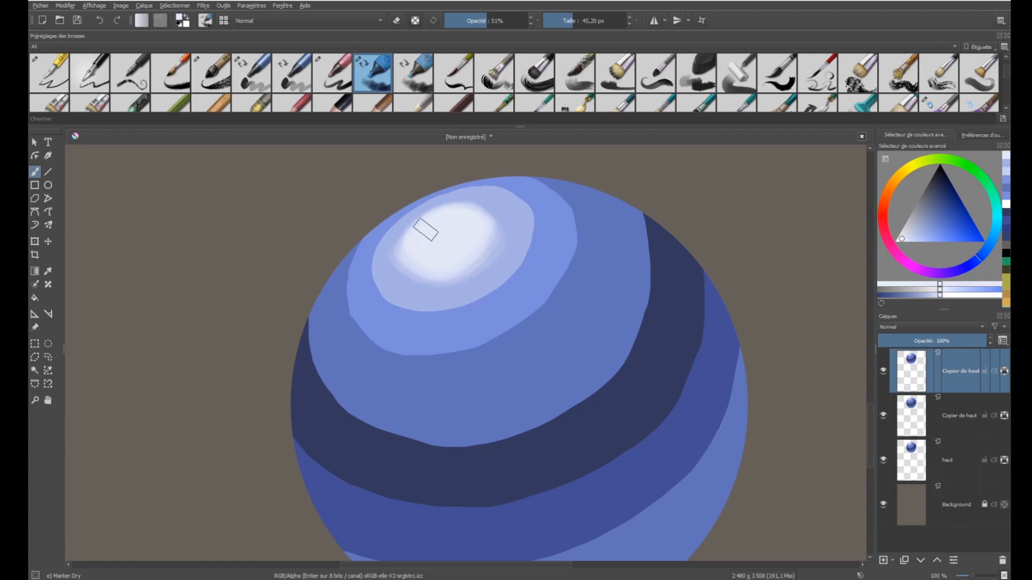
{"action": "left_click", "coordinate": [455, 280], "text": "ctrl"}
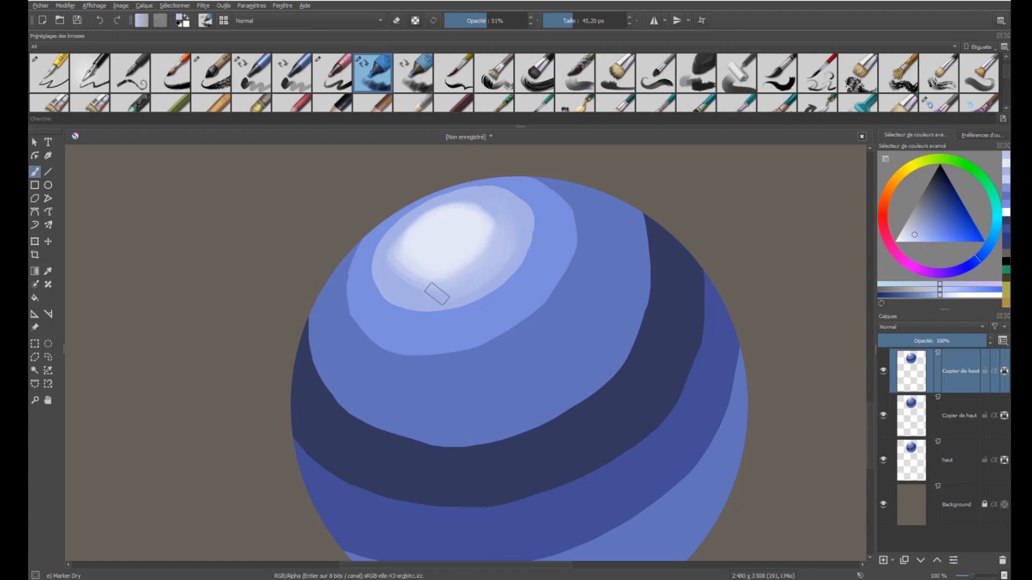
{"action": "left_click_drag", "start_coordinate": [411, 291], "coordinate": [435, 302]}
{"action": "left_click", "coordinate": [381, 269], "text": "ctrl"}
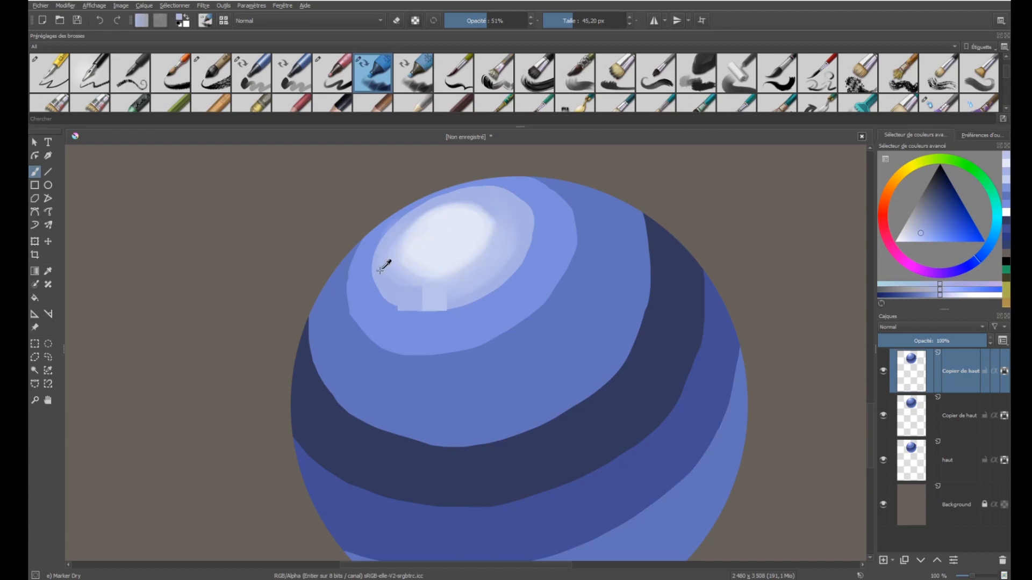
{"action": "mouse_move", "coordinate": [380, 269]}
{"action": "left_mouse_down"}
{"action": "mouse_move", "coordinate": [394, 244]}
{"action": "mouse_move", "coordinate": [380, 260]}
{"action": "left_mouse_up"}
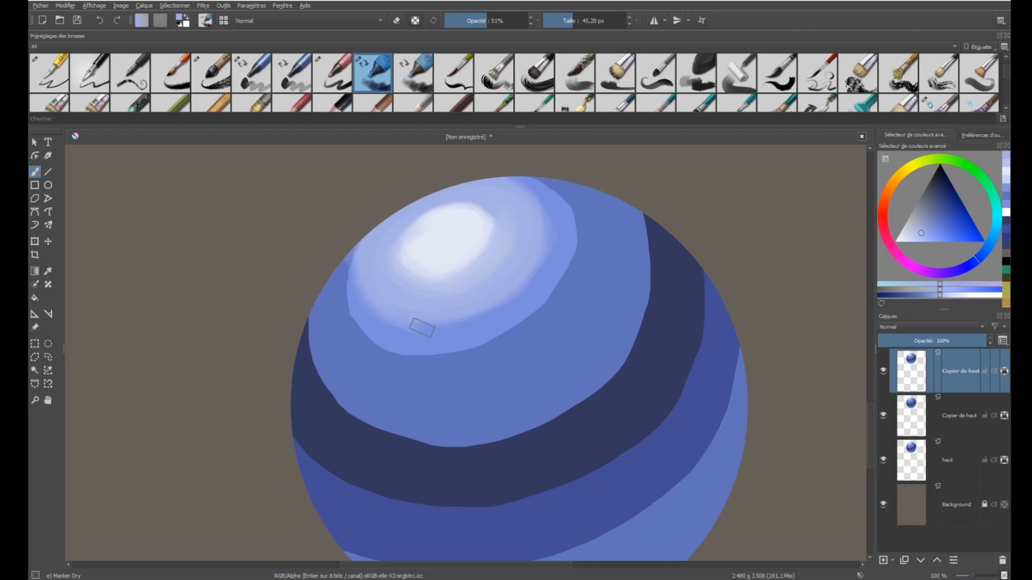
Step: Blend the medium blue bands around the highlight with sampled blues, using a brush size of 80.89 px
{"action": "left_click", "coordinate": [589, 231], "text": "ctrl"}
{"action": "left_click", "coordinate": [567, 229], "text": "ctrl"}
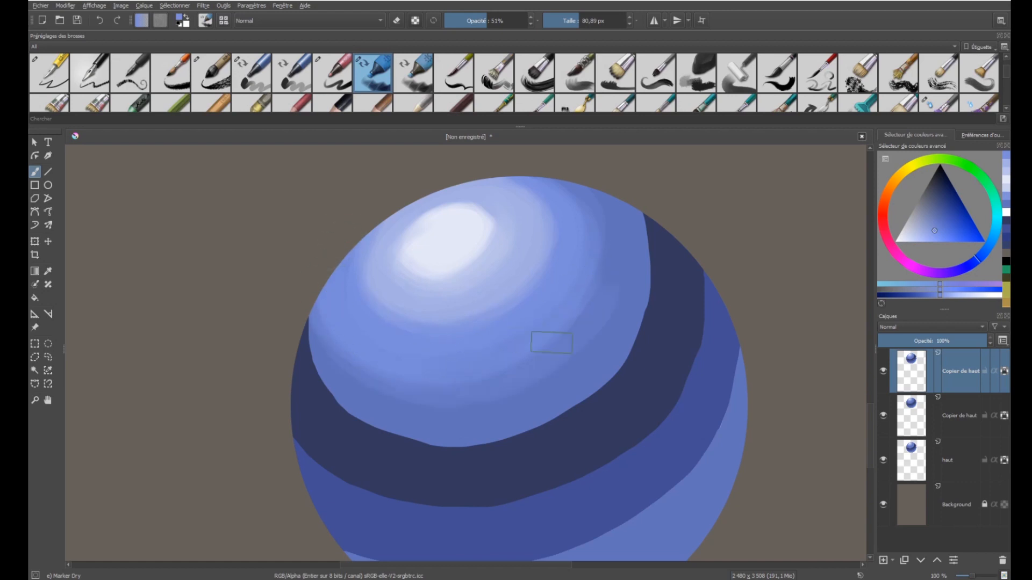
{"action": "left_click", "coordinate": [635, 245], "text": "ctrl"}
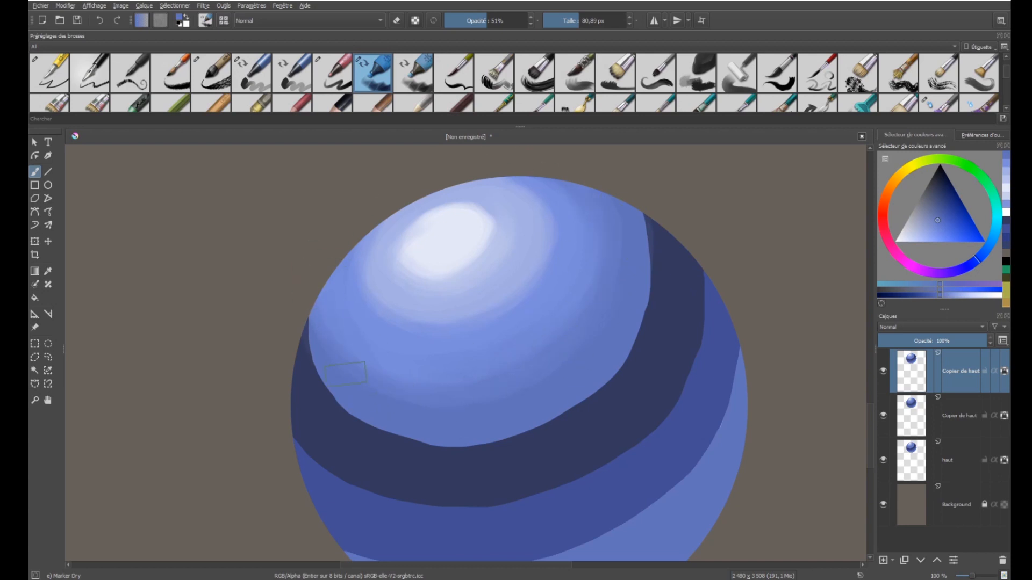
{"action": "left_click", "coordinate": [364, 320], "text": "ctrl"}
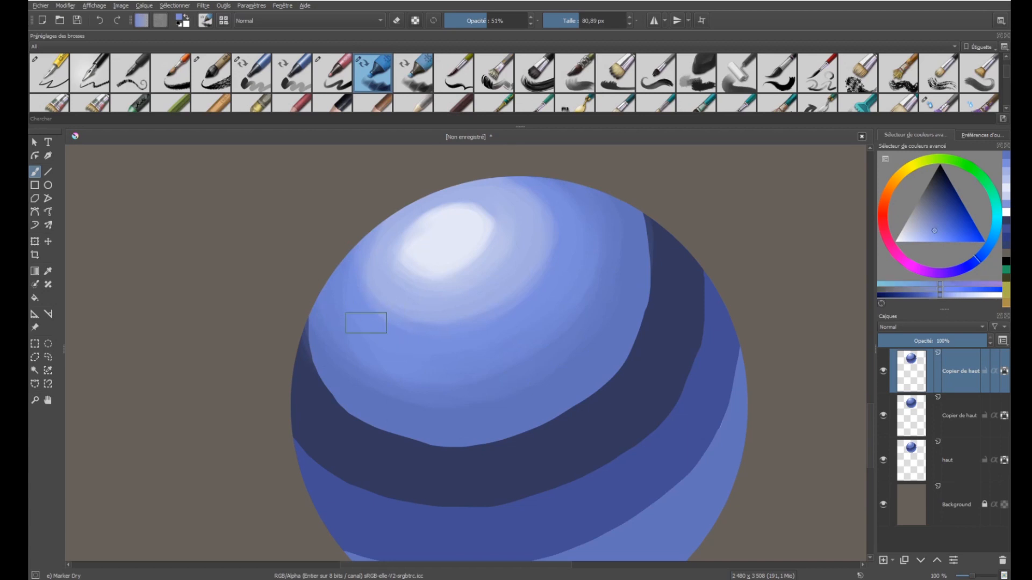
Step: Sample the dark shadow blue and blend the shadow band's inner edge into the lit area along its right, lower and left sides
{"action": "scroll", "coordinate": [571, 295], "scroll_direction": "down", "scroll_amount": 1}
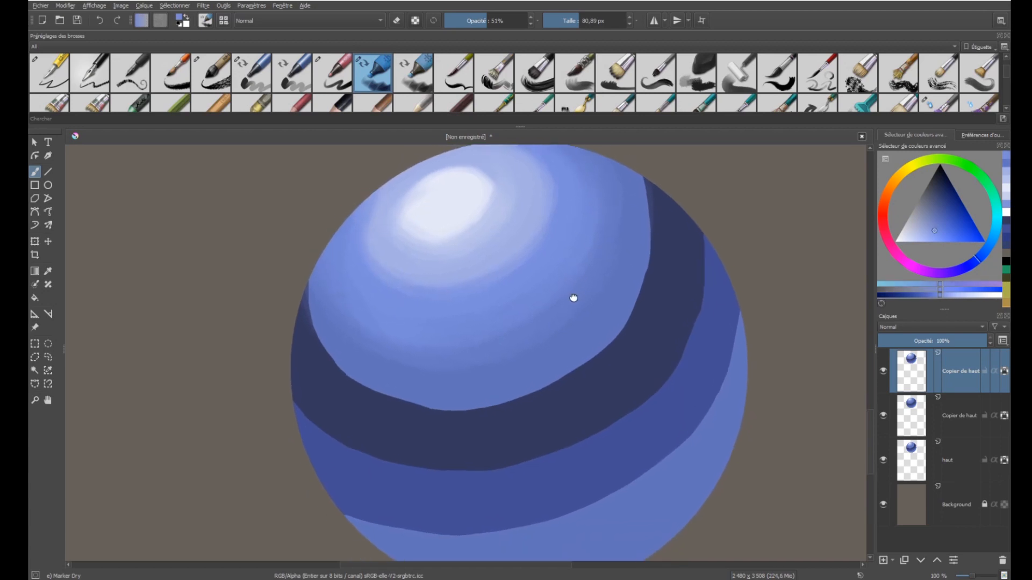
{"action": "left_click", "coordinate": [571, 329], "text": "ctrl"}
{"action": "left_click", "coordinate": [672, 268], "text": "ctrl"}
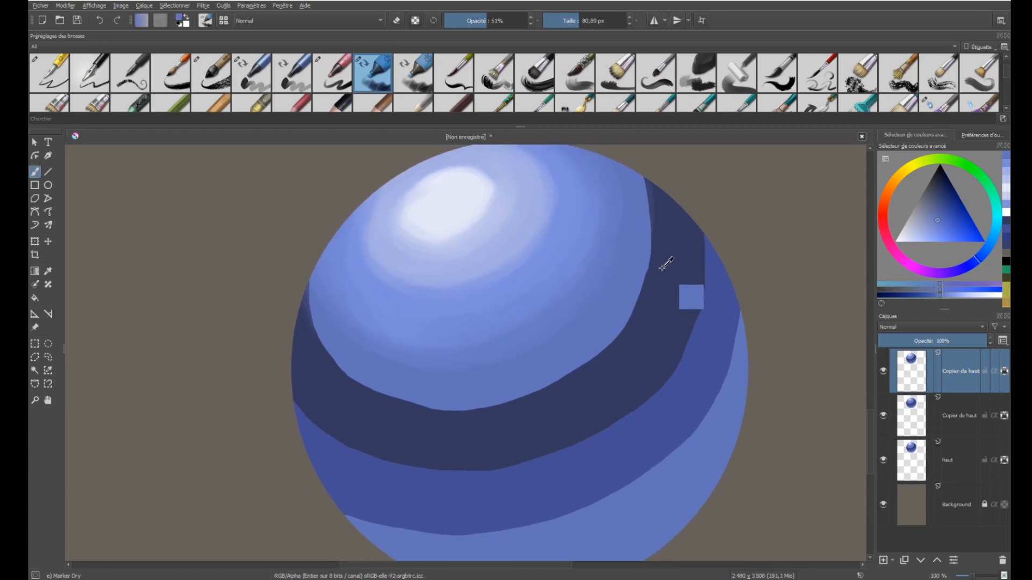
{"action": "mouse_move", "coordinate": [657, 196]}
{"action": "left_mouse_down"}
{"action": "mouse_move", "coordinate": [633, 323]}
{"action": "mouse_move", "coordinate": [664, 274]}
{"action": "mouse_move", "coordinate": [668, 236]}
{"action": "mouse_move", "coordinate": [557, 402]}
{"action": "mouse_move", "coordinate": [648, 315]}
{"action": "mouse_move", "coordinate": [484, 410]}
{"action": "mouse_move", "coordinate": [657, 285]}
{"action": "mouse_move", "coordinate": [608, 357]}
{"action": "mouse_move", "coordinate": [630, 327]}
{"action": "mouse_move", "coordinate": [610, 351]}
{"action": "mouse_move", "coordinate": [643, 178]}
{"action": "mouse_move", "coordinate": [653, 237]}
{"action": "left_mouse_up"}
{"action": "mouse_move", "coordinate": [645, 164]}
{"action": "left_mouse_down"}
{"action": "mouse_move", "coordinate": [666, 265]}
{"action": "mouse_move", "coordinate": [645, 182]}
{"action": "mouse_move", "coordinate": [654, 304]}
{"action": "mouse_move", "coordinate": [668, 232]}
{"action": "mouse_move", "coordinate": [569, 378]}
{"action": "mouse_move", "coordinate": [617, 354]}
{"action": "mouse_move", "coordinate": [592, 347]}
{"action": "mouse_move", "coordinate": [518, 418]}
{"action": "mouse_move", "coordinate": [619, 344]}
{"action": "mouse_move", "coordinate": [686, 256]}
{"action": "mouse_move", "coordinate": [526, 421]}
{"action": "mouse_move", "coordinate": [658, 317]}
{"action": "mouse_move", "coordinate": [530, 411]}
{"action": "left_mouse_up"}
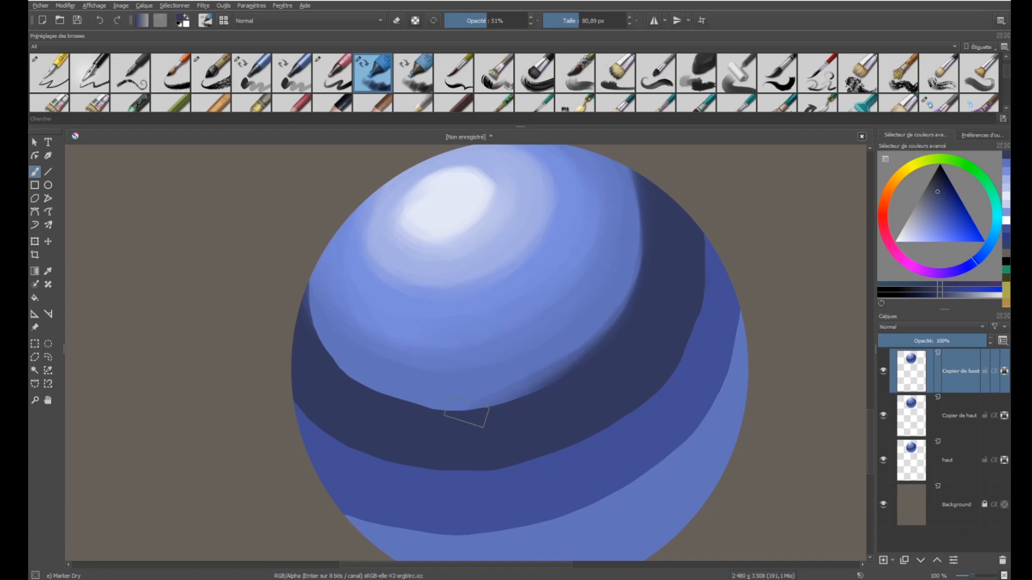
{"action": "mouse_move", "coordinate": [626, 354]}
{"action": "left_mouse_down"}
{"action": "mouse_move", "coordinate": [419, 416]}
{"action": "mouse_move", "coordinate": [594, 380]}
{"action": "left_mouse_up"}
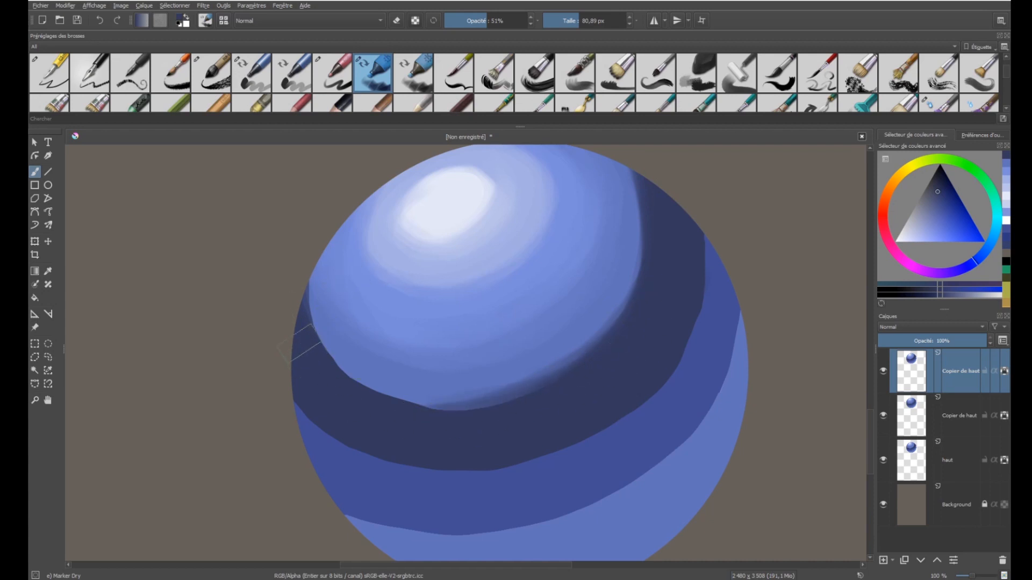
{"action": "mouse_move", "coordinate": [301, 235]}
{"action": "left_mouse_down"}
{"action": "mouse_move", "coordinate": [316, 383]}
{"action": "mouse_move", "coordinate": [330, 393]}
{"action": "left_mouse_up"}
{"action": "mouse_move", "coordinate": [300, 269]}
{"action": "left_mouse_down"}
{"action": "mouse_move", "coordinate": [328, 388]}
{"action": "mouse_move", "coordinate": [408, 419]}
{"action": "mouse_move", "coordinate": [302, 338]}
{"action": "mouse_move", "coordinate": [298, 296]}
{"action": "mouse_move", "coordinate": [352, 393]}
{"action": "mouse_move", "coordinate": [310, 350]}
{"action": "mouse_move", "coordinate": [342, 369]}
{"action": "mouse_move", "coordinate": [351, 397]}
{"action": "left_mouse_up"}
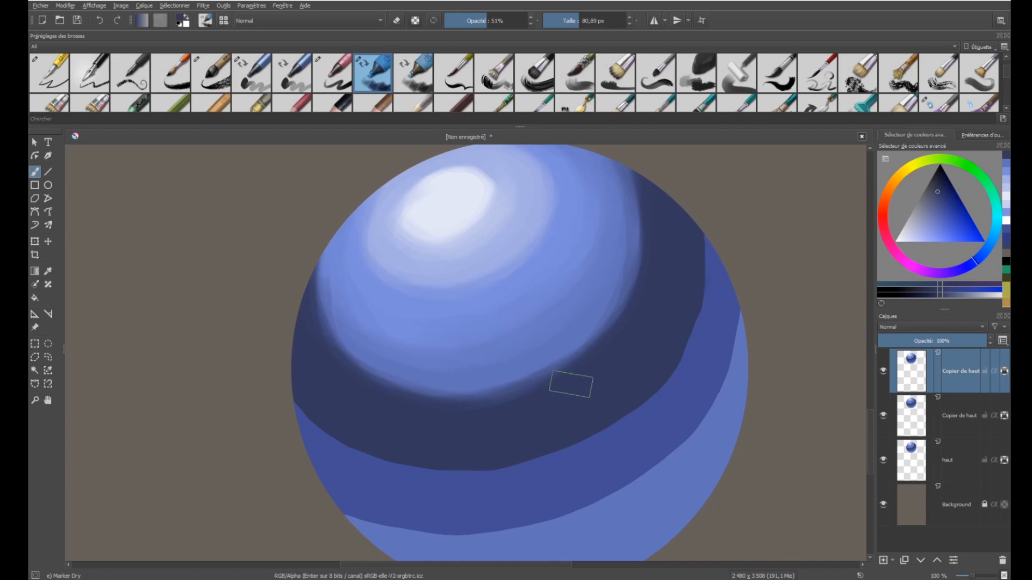
Step: Soften the shadow band's inner edge into the medium blue area with sampled blues, using a brush size of 58.38 px
{"action": "left_click", "coordinate": [347, 272], "text": "ctrl"}
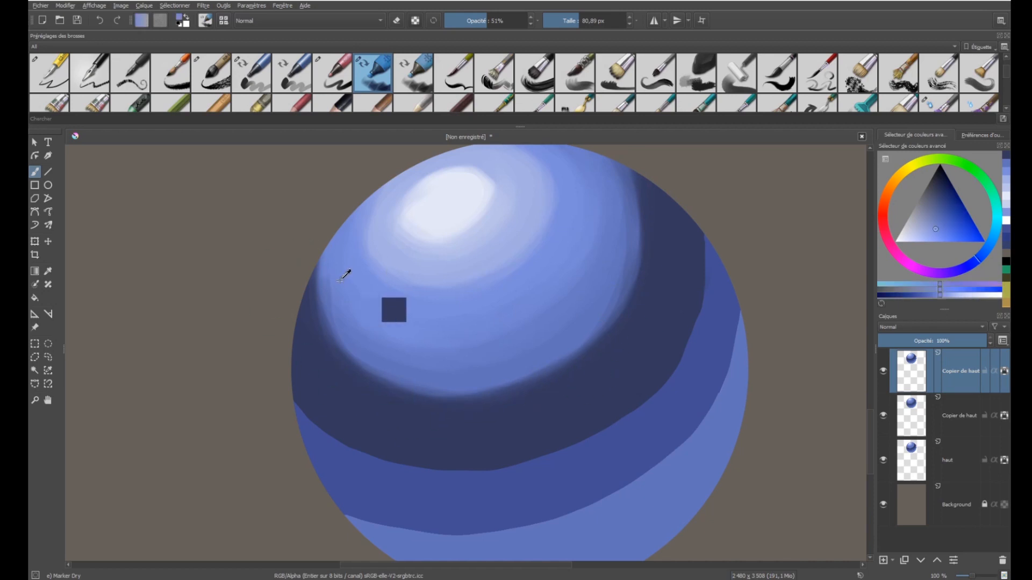
{"action": "left_click", "coordinate": [618, 417], "text": "ctrl"}
{"action": "left_click_drag", "start_coordinate": [646, 301], "coordinate": [628, 302]}
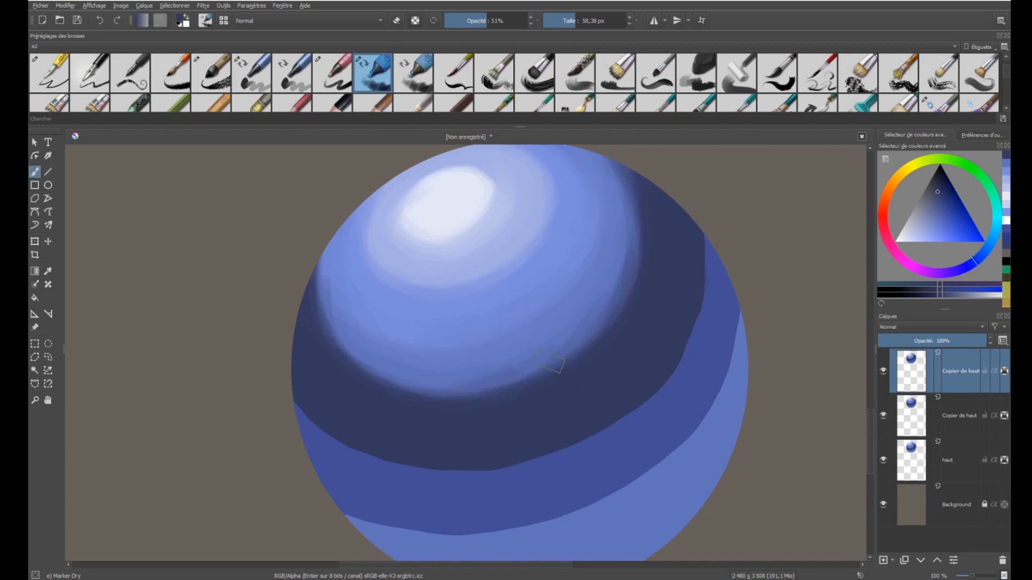
{"action": "mouse_move", "coordinate": [638, 269]}
{"action": "left_mouse_down"}
{"action": "mouse_move", "coordinate": [625, 304]}
{"action": "mouse_move", "coordinate": [388, 365]}
{"action": "left_mouse_up"}
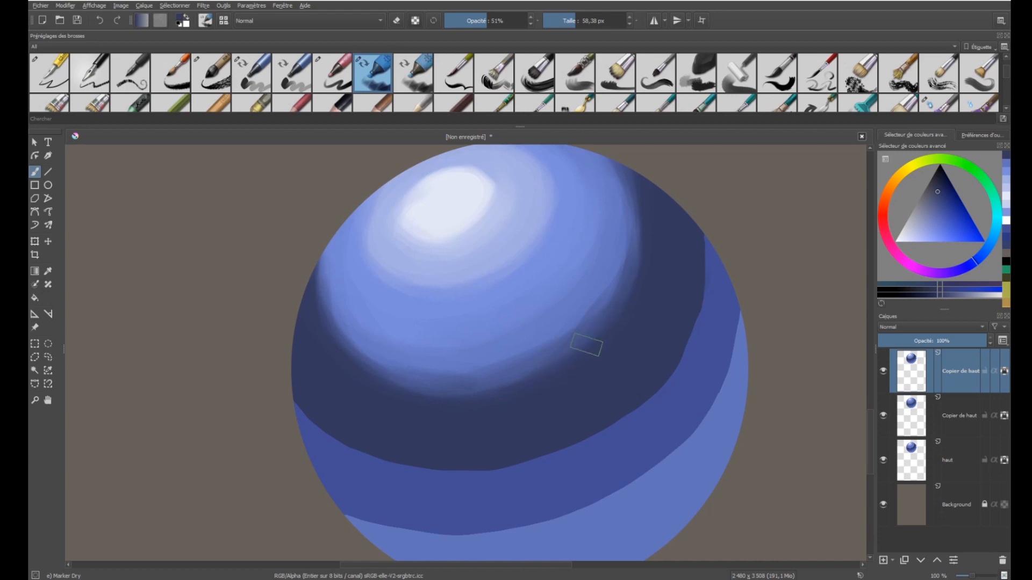
{"action": "left_click_drag", "start_coordinate": [682, 265], "coordinate": [658, 343]}
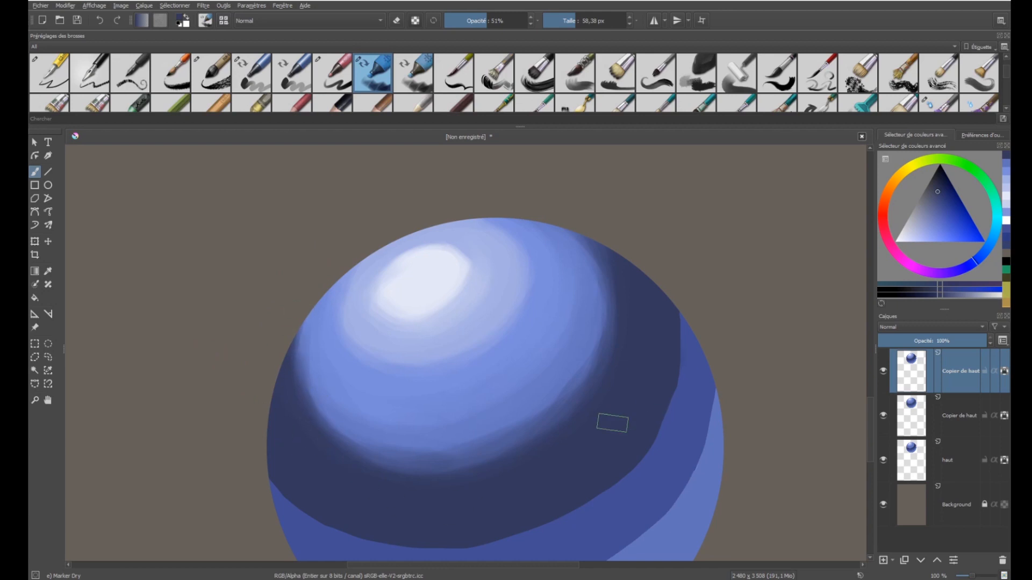
{"action": "left_click_drag", "start_coordinate": [626, 443], "coordinate": [646, 321]}
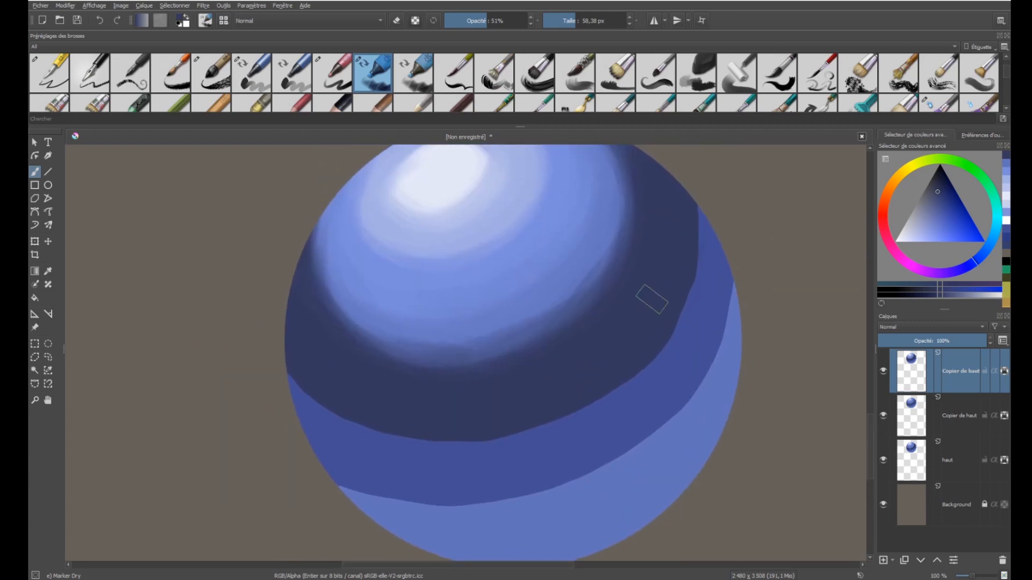
Step: Blend the shadow band's outer edge into the dark blue band along the sphere's right side, alternating the two sampled colours
{"action": "left_click", "coordinate": [722, 326], "text": "ctrl"}
{"action": "mouse_move", "coordinate": [692, 220]}
{"action": "left_mouse_down"}
{"action": "mouse_move", "coordinate": [680, 301]}
{"action": "mouse_move", "coordinate": [706, 206]}
{"action": "mouse_move", "coordinate": [678, 255]}
{"action": "mouse_move", "coordinate": [639, 390]}
{"action": "mouse_move", "coordinate": [697, 281]}
{"action": "mouse_move", "coordinate": [556, 426]}
{"action": "mouse_move", "coordinate": [687, 291]}
{"action": "mouse_move", "coordinate": [514, 418]}
{"action": "mouse_move", "coordinate": [675, 300]}
{"action": "mouse_move", "coordinate": [537, 432]}
{"action": "left_mouse_up"}
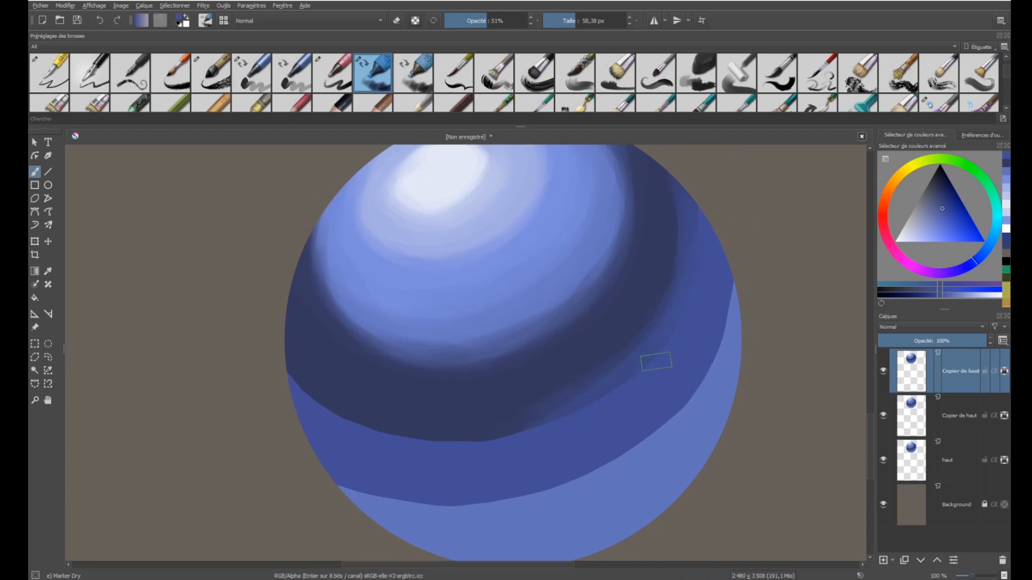
{"action": "left_click", "coordinate": [652, 239], "text": "ctrl"}
{"action": "left_click_drag", "start_coordinate": [667, 176], "coordinate": [668, 287]}
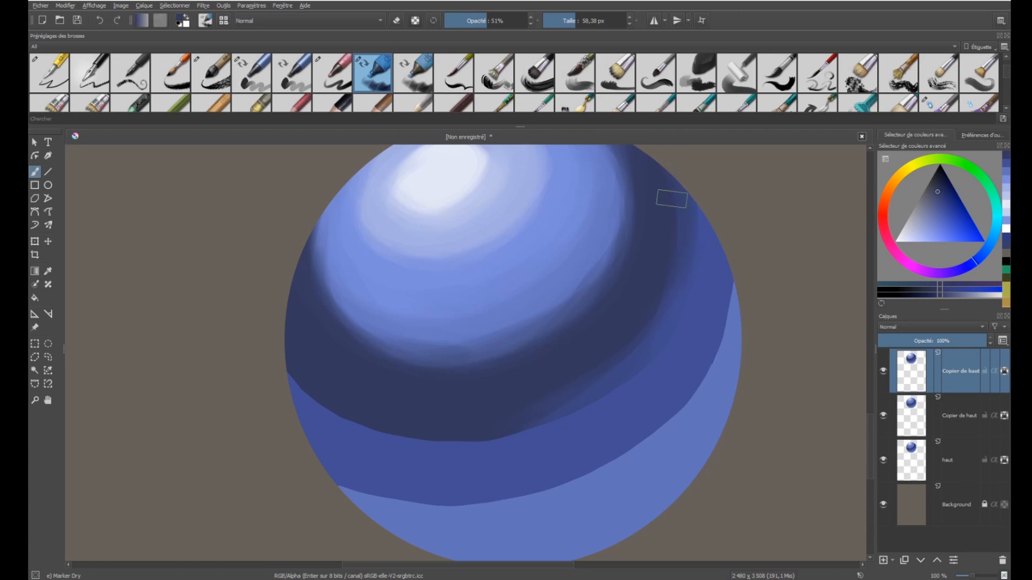
{"action": "mouse_move", "coordinate": [672, 199]}
{"action": "left_mouse_down"}
{"action": "mouse_move", "coordinate": [688, 271]}
{"action": "mouse_move", "coordinate": [611, 376]}
{"action": "mouse_move", "coordinate": [629, 327]}
{"action": "mouse_move", "coordinate": [618, 350]}
{"action": "left_mouse_up"}
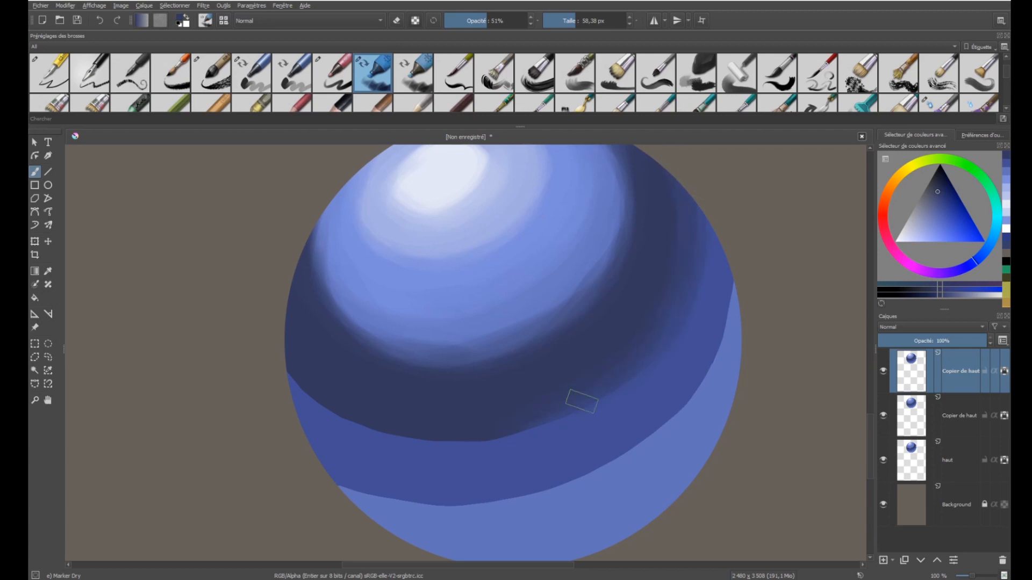
Step: Blend the shadow band's outer edge into the dark blue band along the sphere's lower and left sides with the sampled colours
{"action": "left_click", "coordinate": [663, 429], "text": "ctrl"}
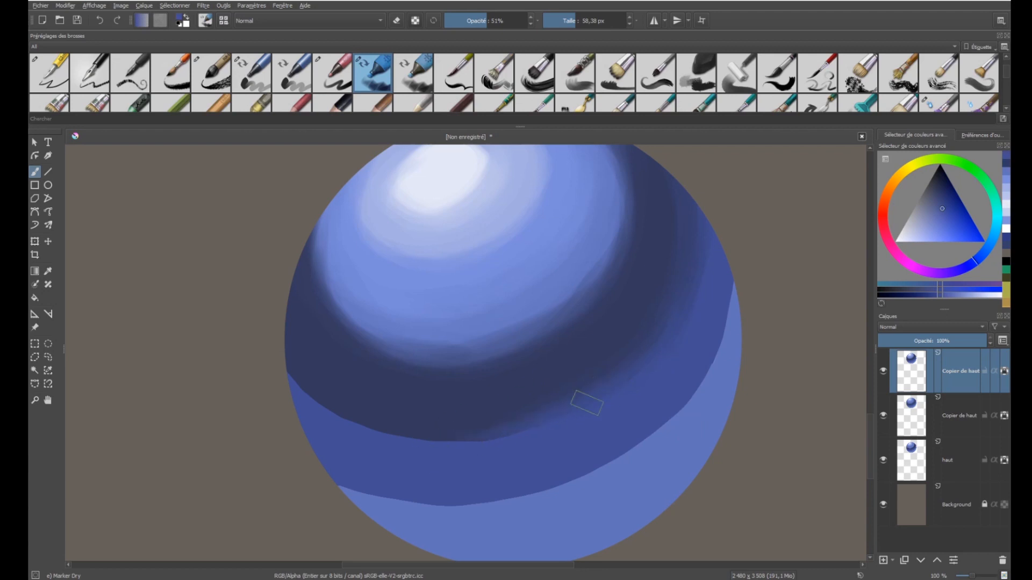
{"action": "mouse_move", "coordinate": [587, 403]}
{"action": "left_mouse_down"}
{"action": "mouse_move", "coordinate": [520, 424]}
{"action": "mouse_move", "coordinate": [627, 383]}
{"action": "left_mouse_up"}
{"action": "mouse_move", "coordinate": [297, 396]}
{"action": "left_mouse_down"}
{"action": "mouse_move", "coordinate": [477, 445]}
{"action": "mouse_move", "coordinate": [340, 420]}
{"action": "mouse_move", "coordinate": [405, 449]}
{"action": "left_mouse_up"}
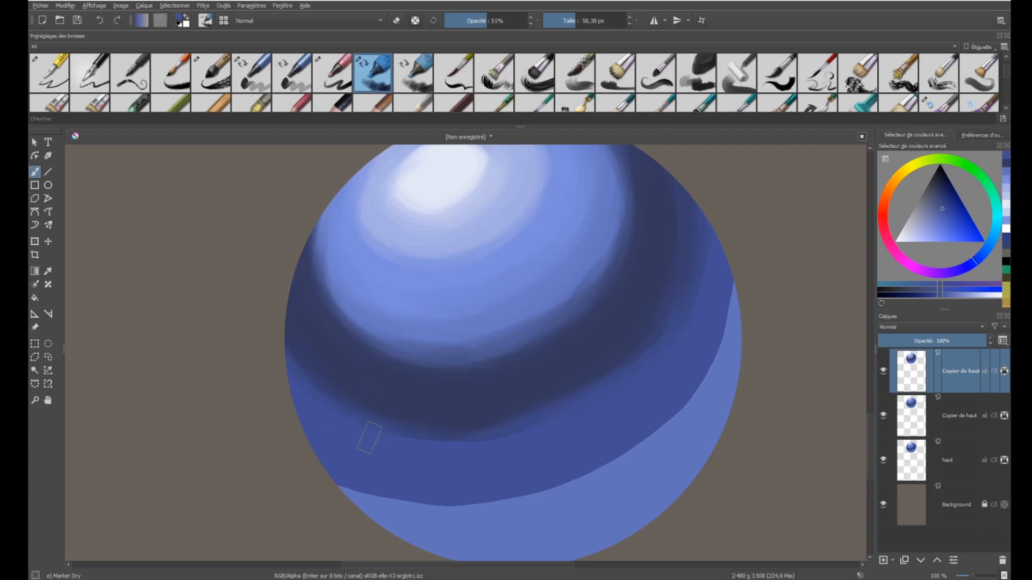
{"action": "left_click", "coordinate": [362, 387], "text": "ctrl"}
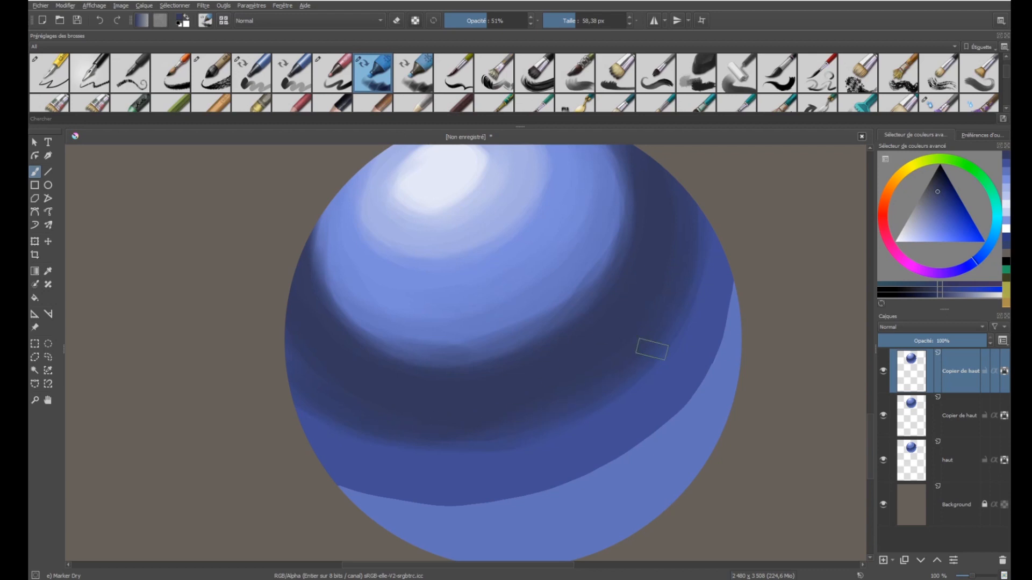
{"action": "mouse_move", "coordinate": [629, 386]}
{"action": "left_mouse_down"}
{"action": "mouse_move", "coordinate": [622, 417]}
{"action": "mouse_move", "coordinate": [650, 437]}
{"action": "mouse_move", "coordinate": [647, 382]}
{"action": "left_mouse_up"}
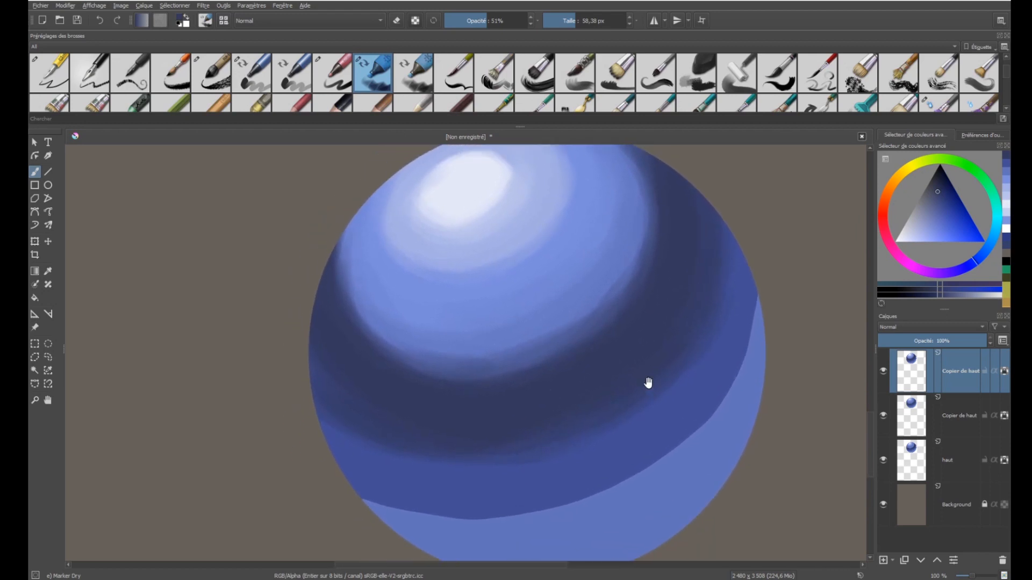
Step: Sample the dark blue and soften its border with the lighter blue reflected-light band from the right edge around to the lower left
{"action": "left_click", "coordinate": [692, 397], "text": "ctrl"}
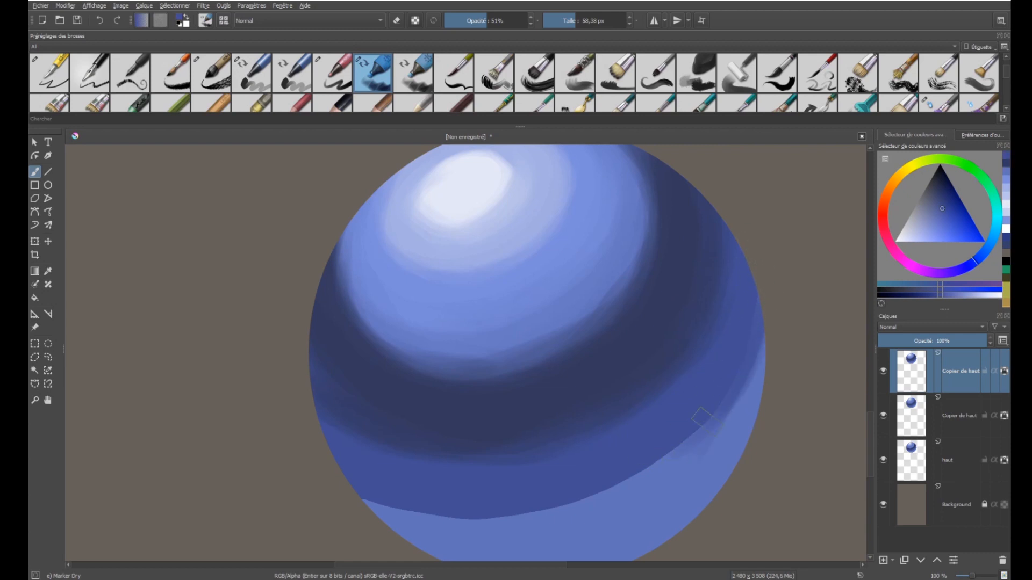
{"action": "left_click_drag", "start_coordinate": [654, 426], "coordinate": [643, 450]}
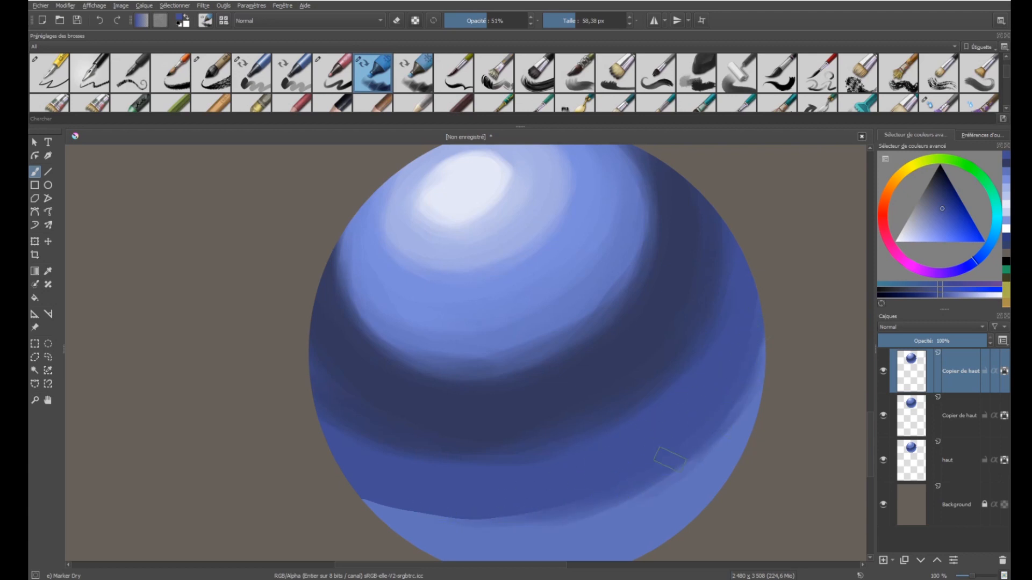
{"action": "mouse_move", "coordinate": [392, 444]}
{"action": "left_mouse_down"}
{"action": "mouse_move", "coordinate": [284, 398]}
{"action": "mouse_move", "coordinate": [267, 405]}
{"action": "left_mouse_up"}
{"action": "left_click_drag", "start_coordinate": [261, 449], "coordinate": [358, 477]}
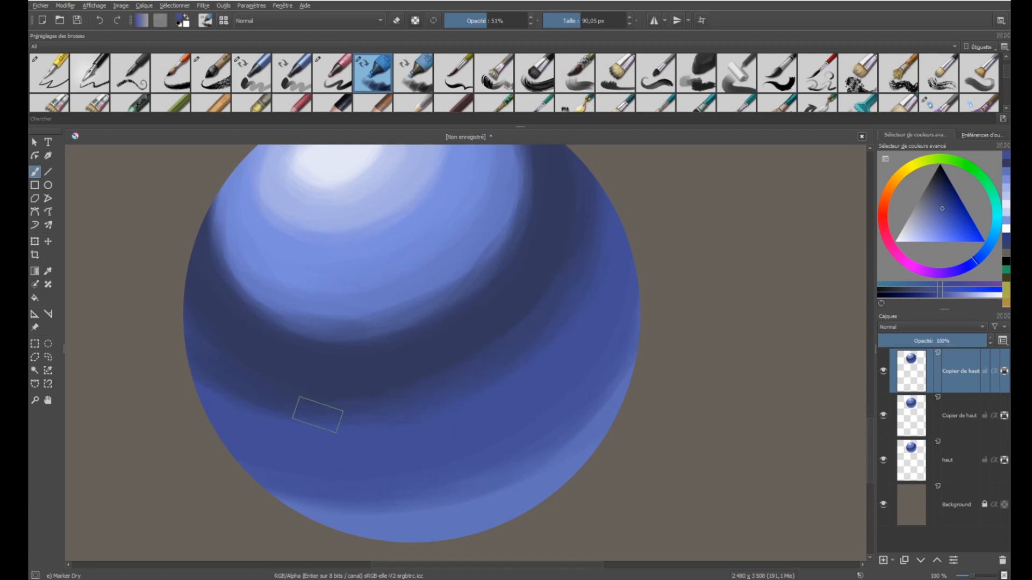
Step: Smooth the wide transition between the shadow and dark blue bands with sampled colours, using a brush size of 90.05 px
{"action": "left_click_drag", "start_coordinate": [415, 373], "coordinate": [435, 422]}
{"action": "left_click", "coordinate": [307, 431], "text": "ctrl"}
{"action": "left_click_drag", "start_coordinate": [245, 407], "coordinate": [521, 424]}
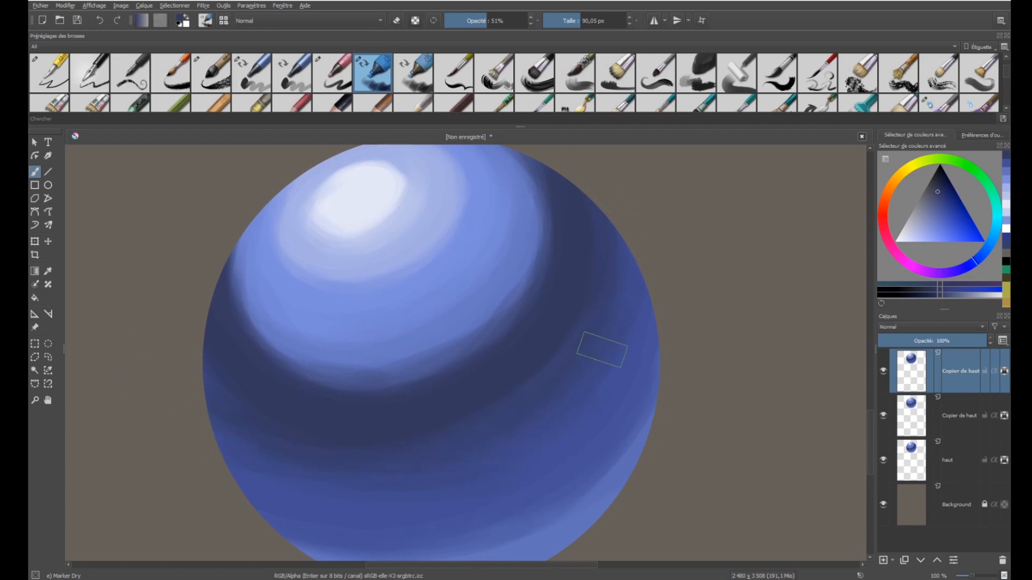
{"action": "left_click", "coordinate": [465, 329]}
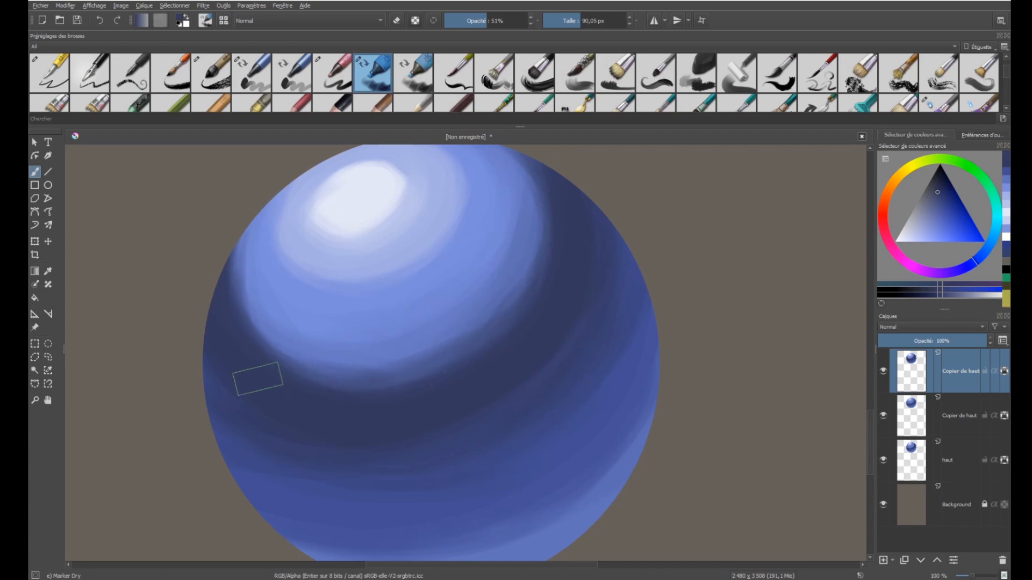
{"action": "left_click_drag", "start_coordinate": [520, 371], "coordinate": [530, 423]}
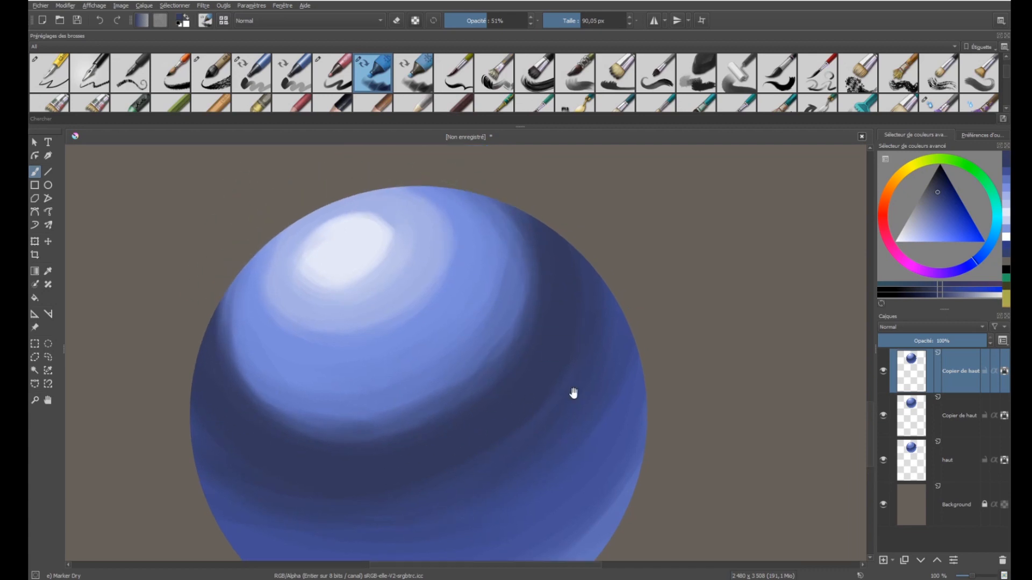
{"action": "mouse_move", "coordinate": [574, 392]}
{"action": "left_mouse_down"}
{"action": "mouse_move", "coordinate": [574, 334]}
{"action": "mouse_move", "coordinate": [579, 357]}
{"action": "left_mouse_up"}
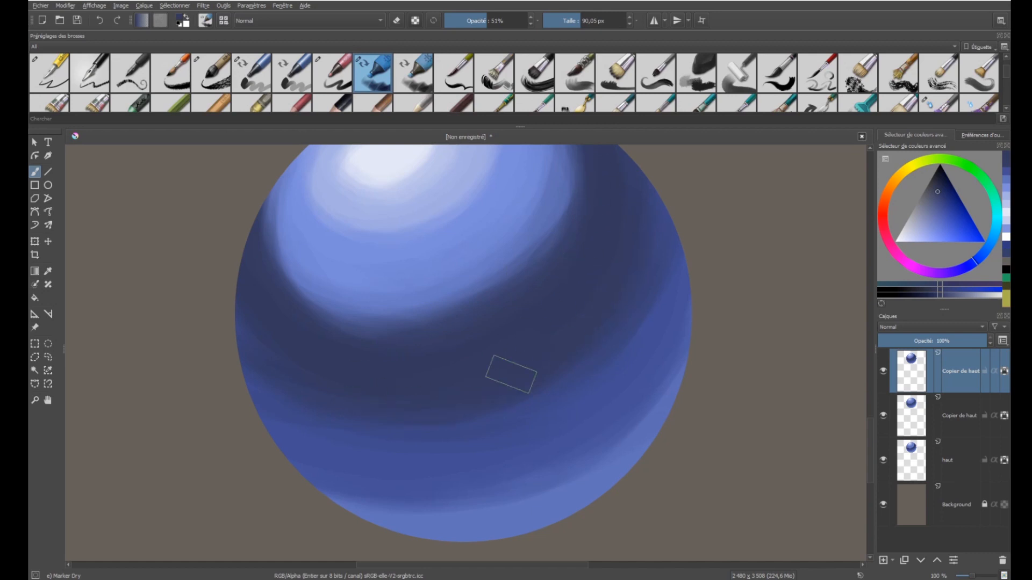
{"action": "left_click", "coordinate": [312, 430], "text": "ctrl"}
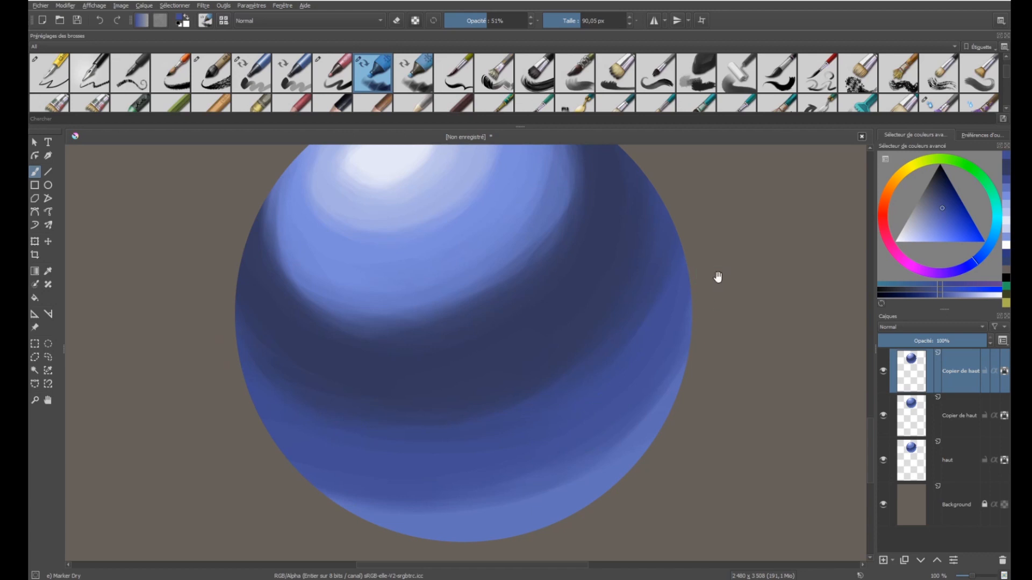
{"action": "scroll", "coordinate": [556, 352], "scroll_direction": "down", "scroll_amount": 2}
{"action": "scroll", "coordinate": [562, 323], "scroll_direction": "up", "scroll_amount": 3}
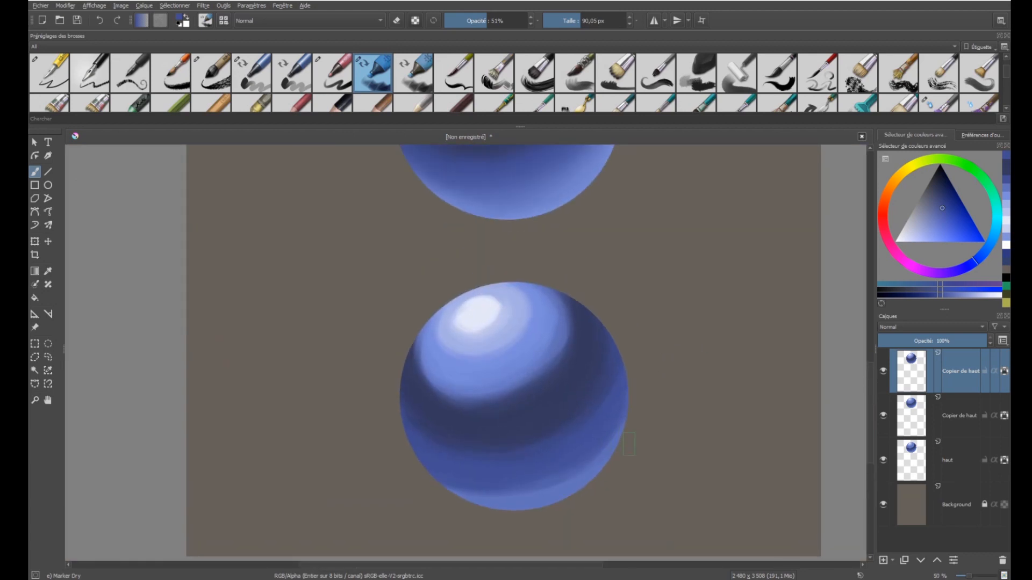
{"action": "left_click", "coordinate": [433, 403], "text": "ctrl"}
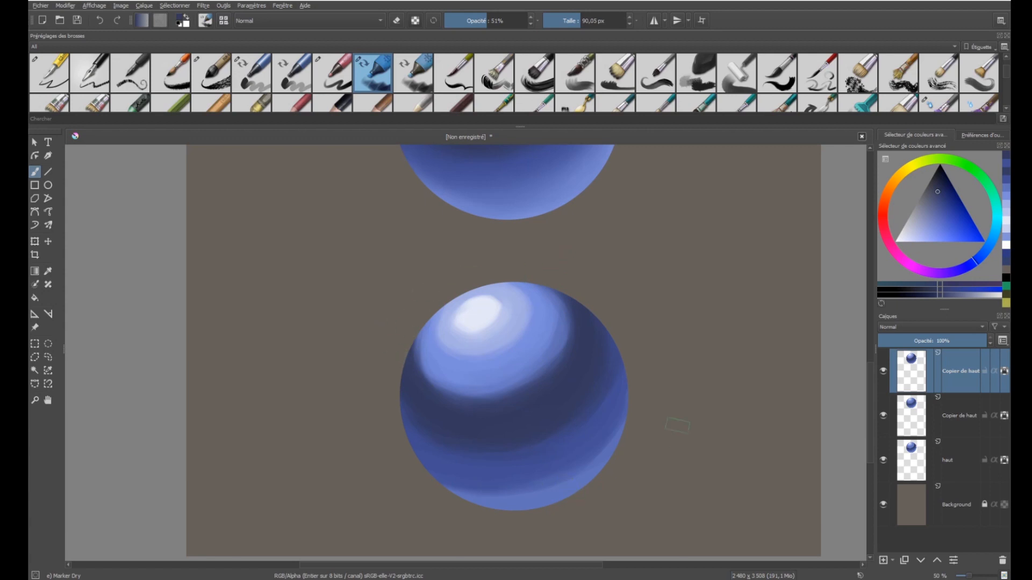
Step: Paint a thin reflected-light rim along the sphere's lower and side edges, lightening the sampled blue in two stages
{"action": "left_click", "coordinate": [534, 495], "text": "ctrl"}
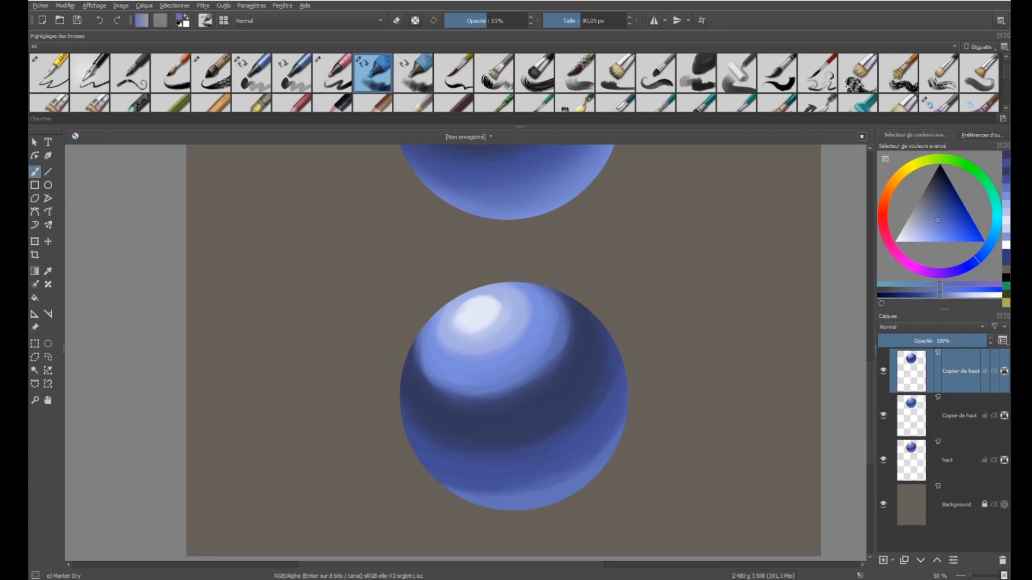
{"action": "left_click", "coordinate": [932, 235]}
{"action": "left_click_drag", "start_coordinate": [625, 339], "coordinate": [635, 307]}
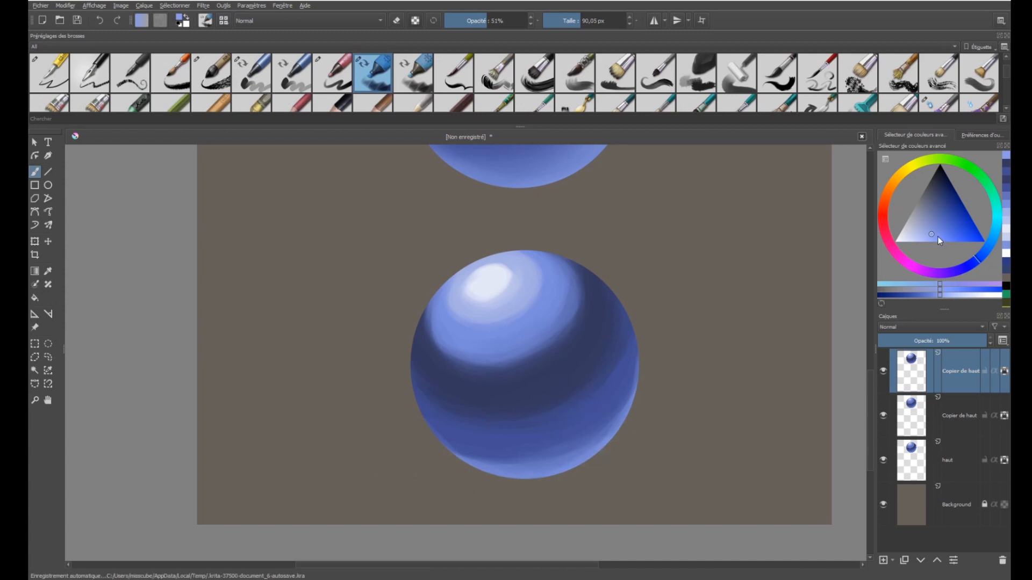
{"action": "left_click_drag", "start_coordinate": [930, 235], "coordinate": [924, 237]}
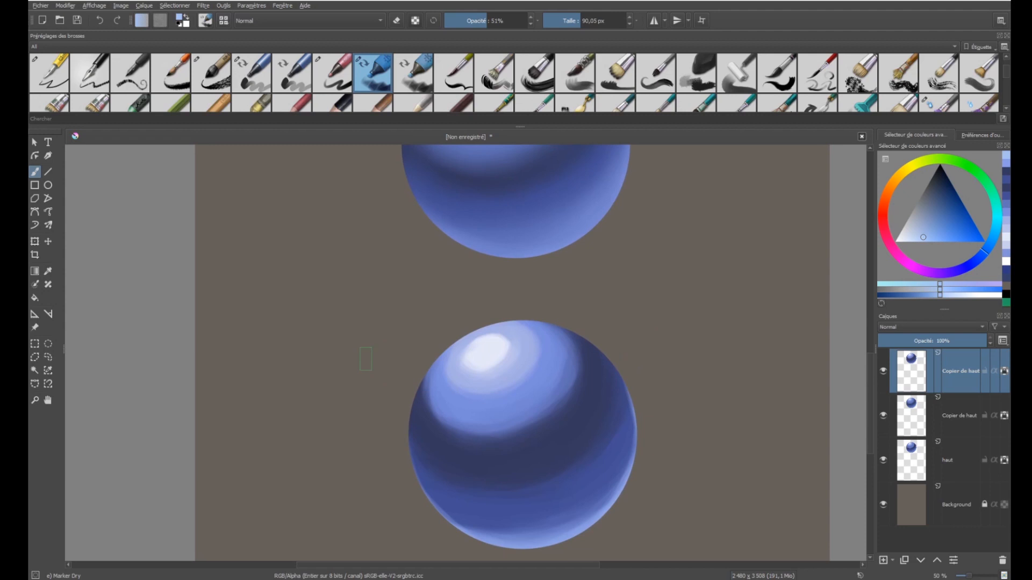
Step: Compare the bottom sphere with the banded original and the middle sphere, sampling its shadow blue
{"action": "scroll", "coordinate": [412, 350], "scroll_direction": "down", "scroll_amount": 2}
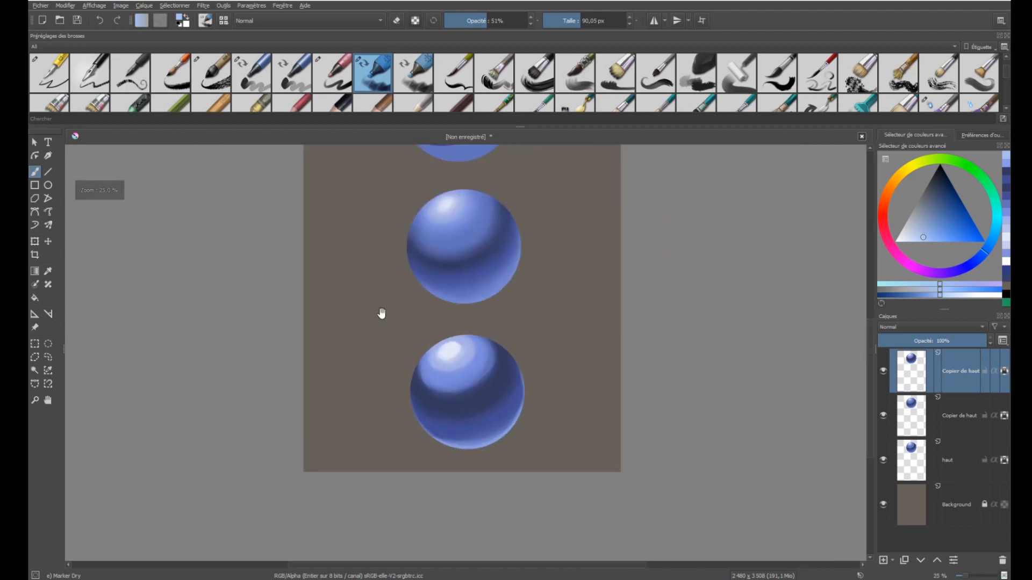
{"action": "left_click_drag", "start_coordinate": [380, 311], "coordinate": [451, 407]}
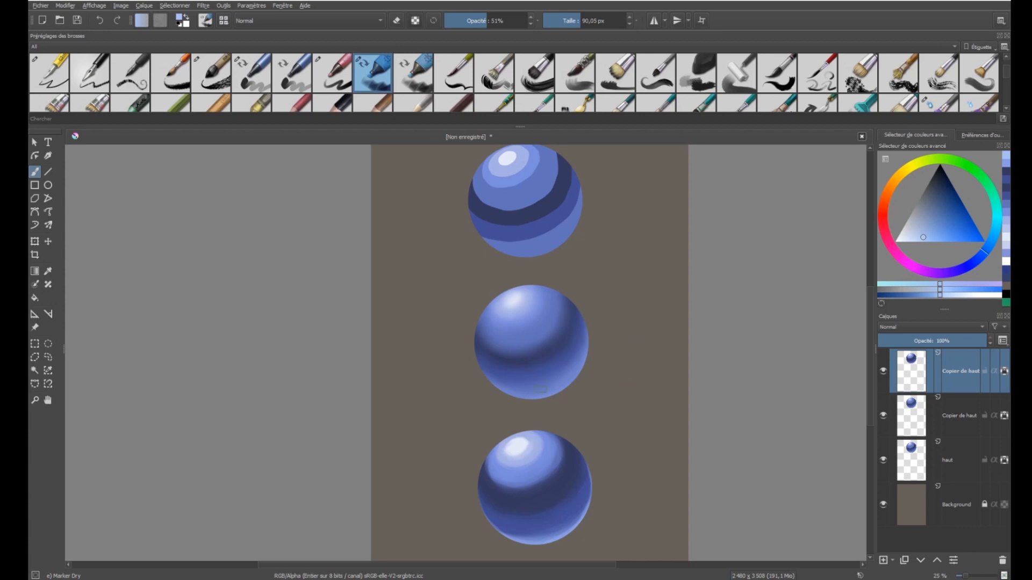
{"action": "left_click", "coordinate": [556, 475], "text": "ctrl"}
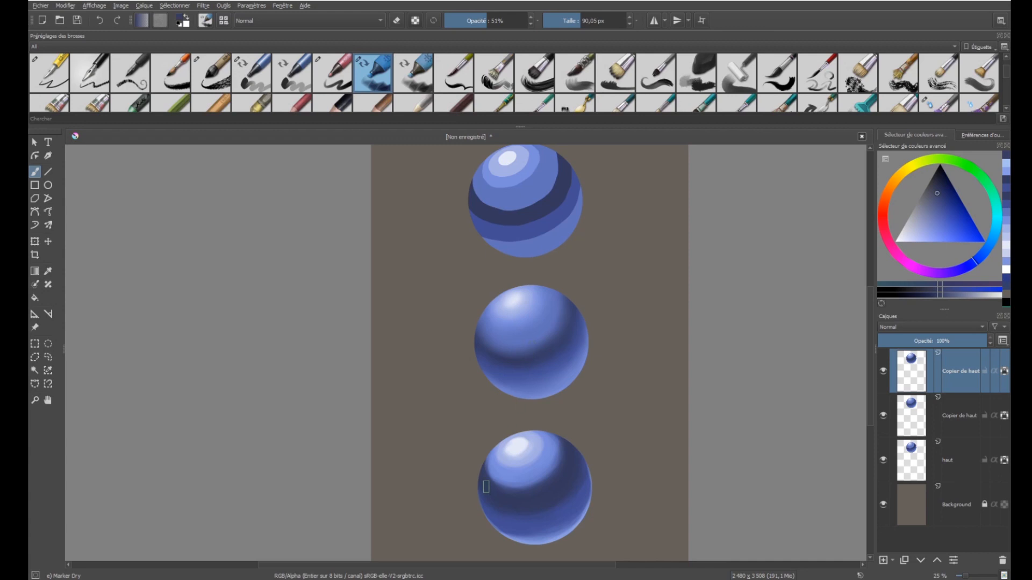
{"action": "scroll", "coordinate": [486, 487], "scroll_direction": "down", "scroll_amount": 3}
{"action": "scroll", "coordinate": [471, 440], "scroll_direction": "up", "scroll_amount": 3}
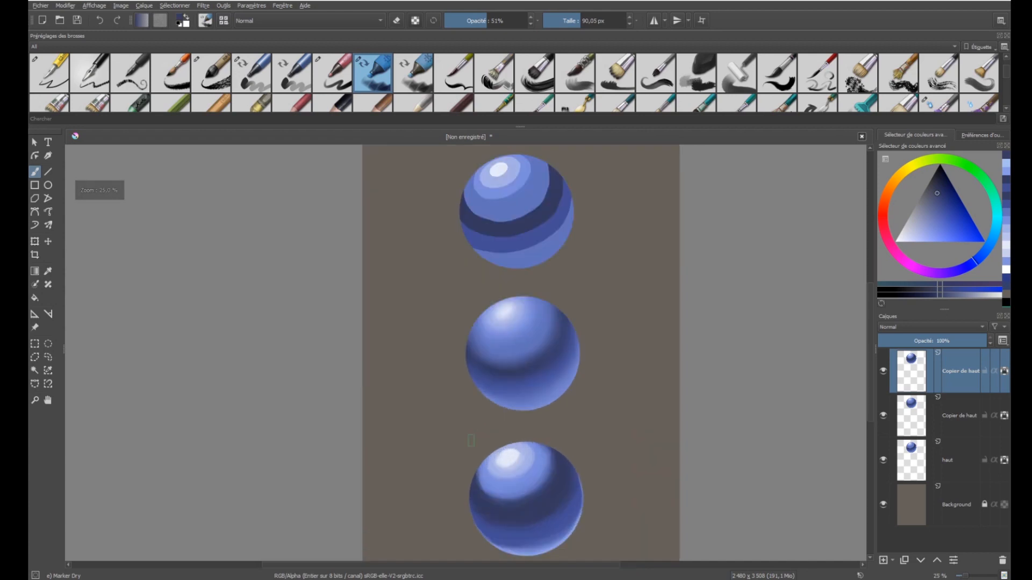
{"action": "left_click_drag", "start_coordinate": [563, 444], "coordinate": [566, 400]}
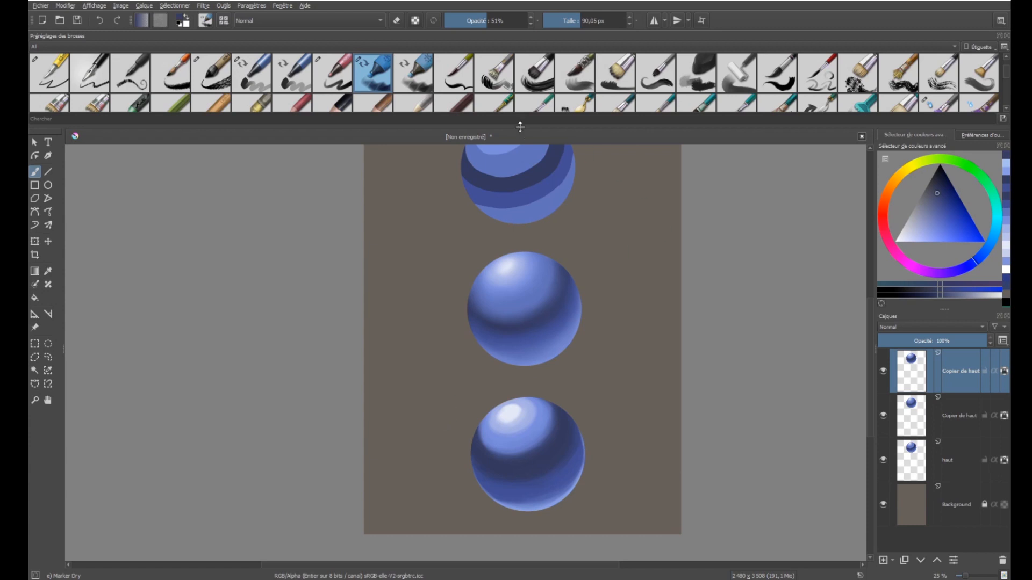
Step: Shrink the brush preset list to a single row and bring all three spheres into view on the enlarged canvas
{"action": "left_click_drag", "start_coordinate": [520, 128], "coordinate": [520, 95]}
{"action": "left_click_drag", "start_coordinate": [568, 214], "coordinate": [553, 274]}
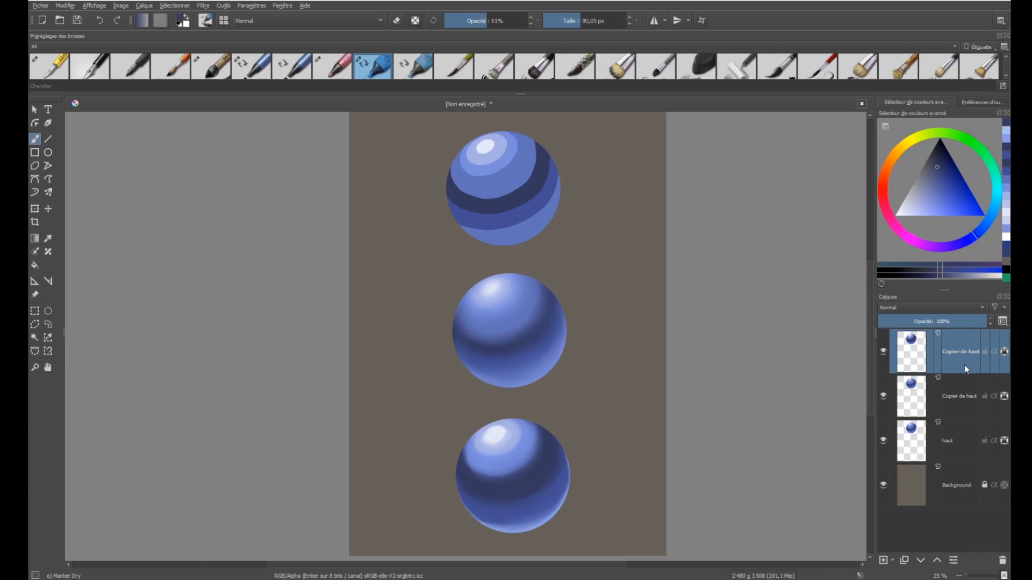
{"action": "mouse_move", "coordinate": [965, 366]}
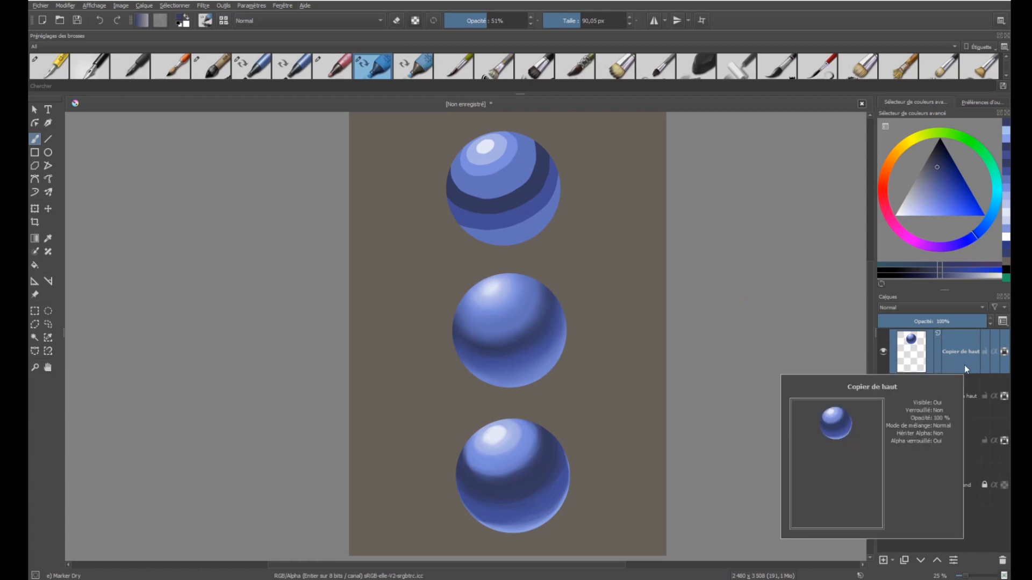